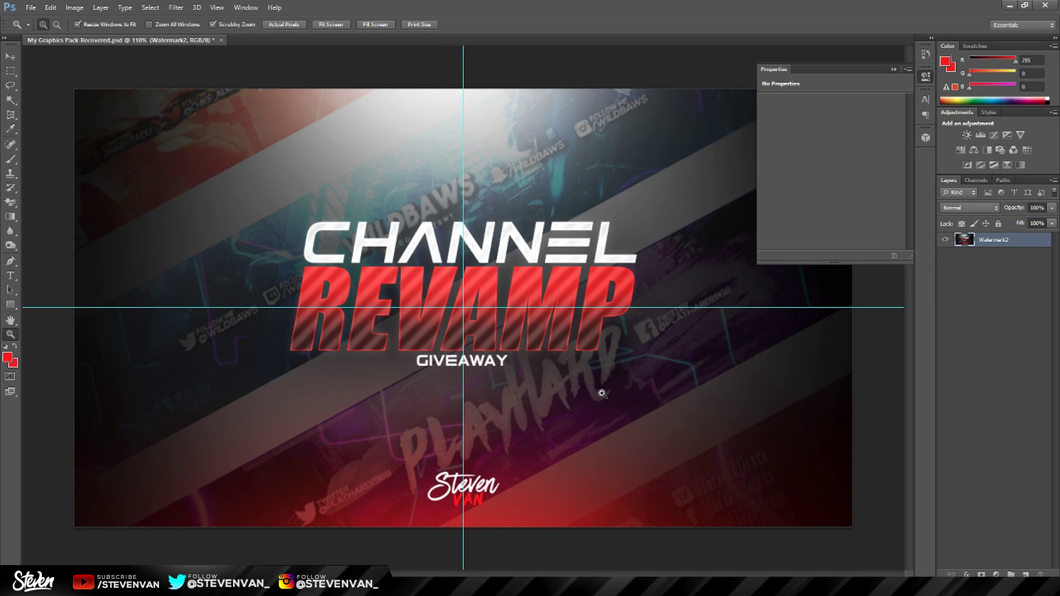
Create a 1920 × 1080 pixel transparent document, then pick the Move and Zoom tools.
{"action": "key", "text": "t"}
{"action": "left_click", "coordinate": [31, 7]}
{"action": "left_click", "coordinate": [38, 17]}
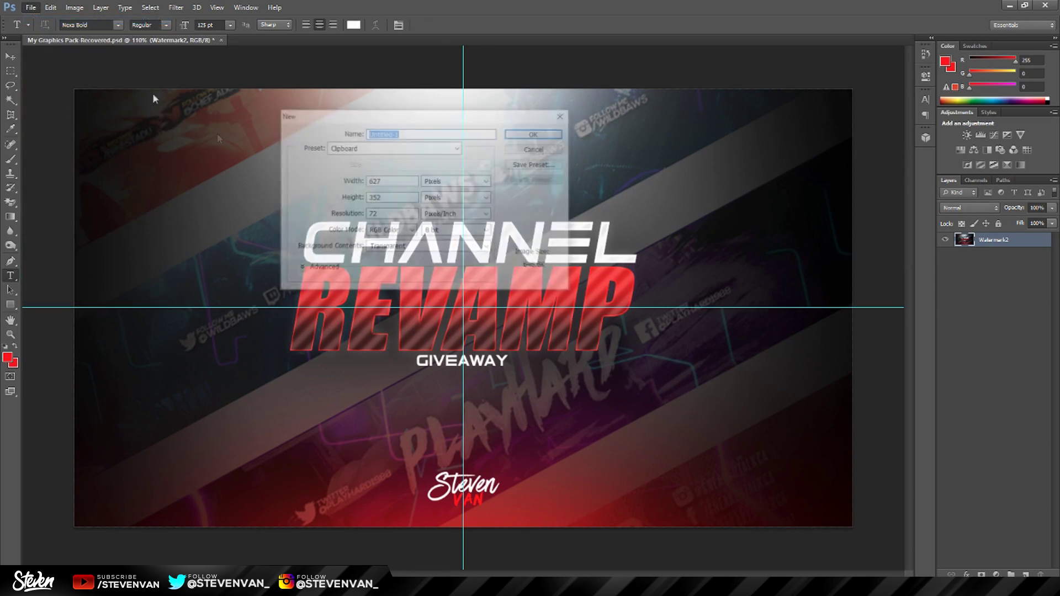
{"action": "key", "text": "Tab"}
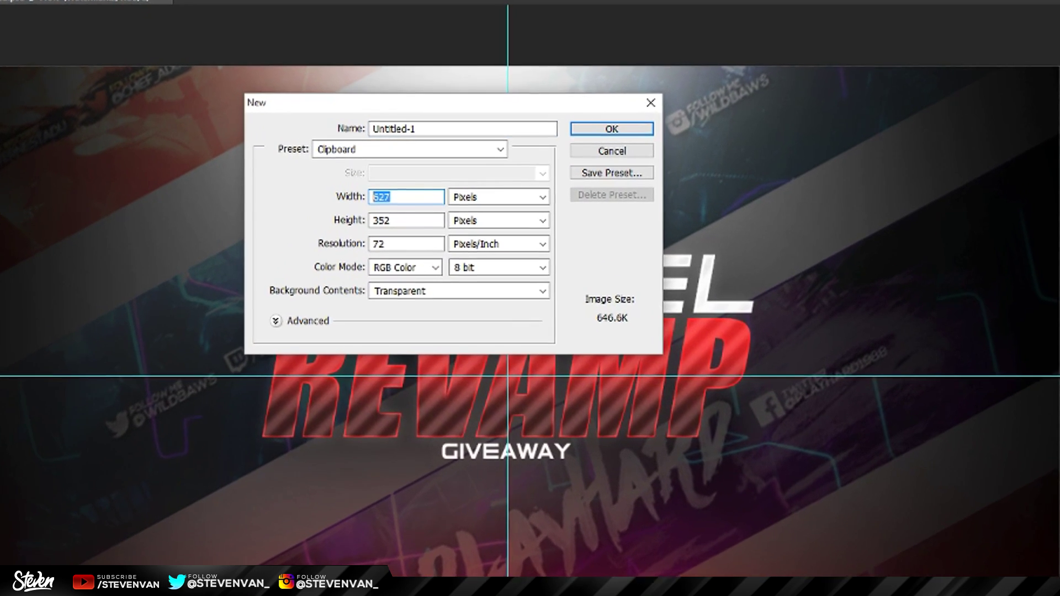
{"action": "type", "text": "1"}
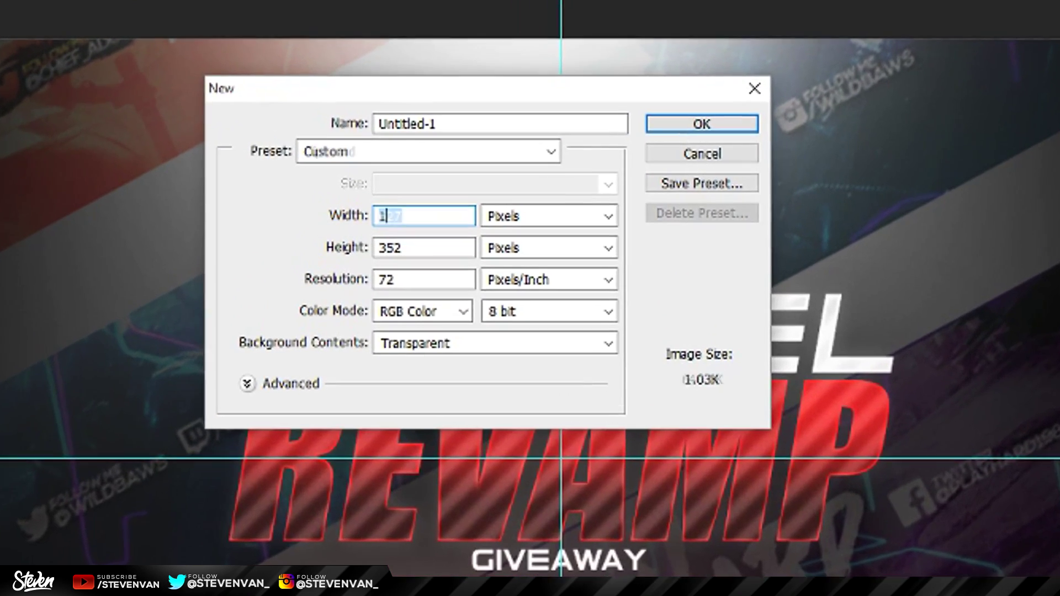
{"action": "type", "text": "920"}
{"action": "key", "text": "Tab"}
{"action": "key", "text": "Tab"}
{"action": "type", "text": "1080"}
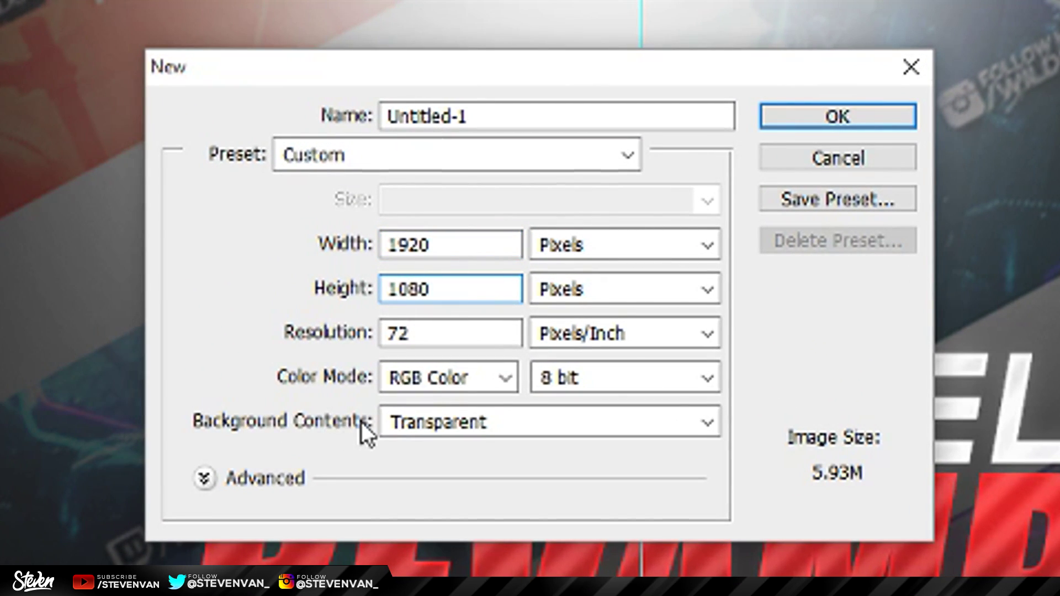
{"action": "key", "text": "Return"}
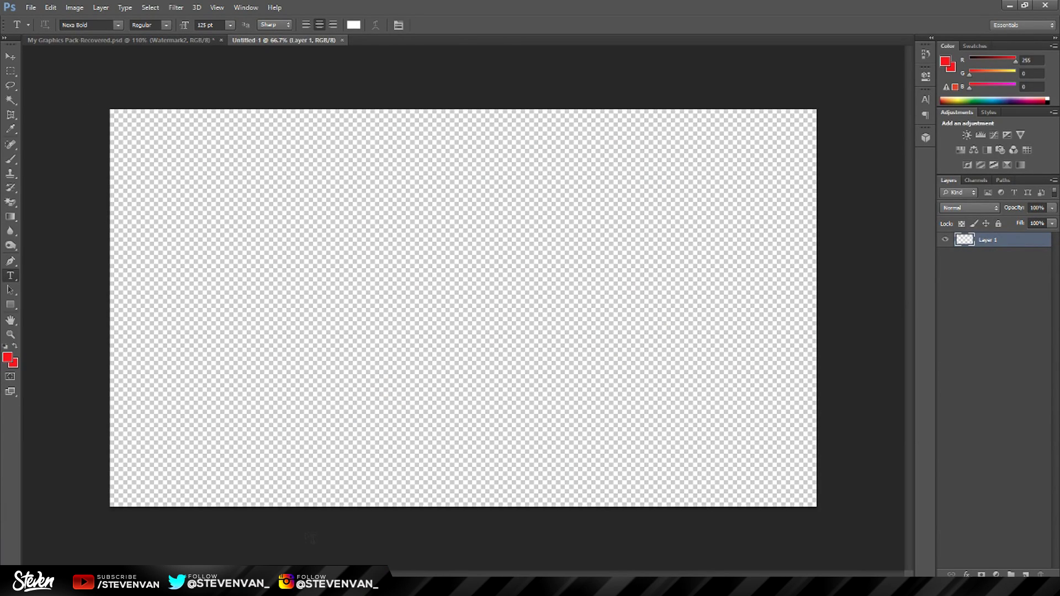
{"action": "left_click", "coordinate": [18, 59]}
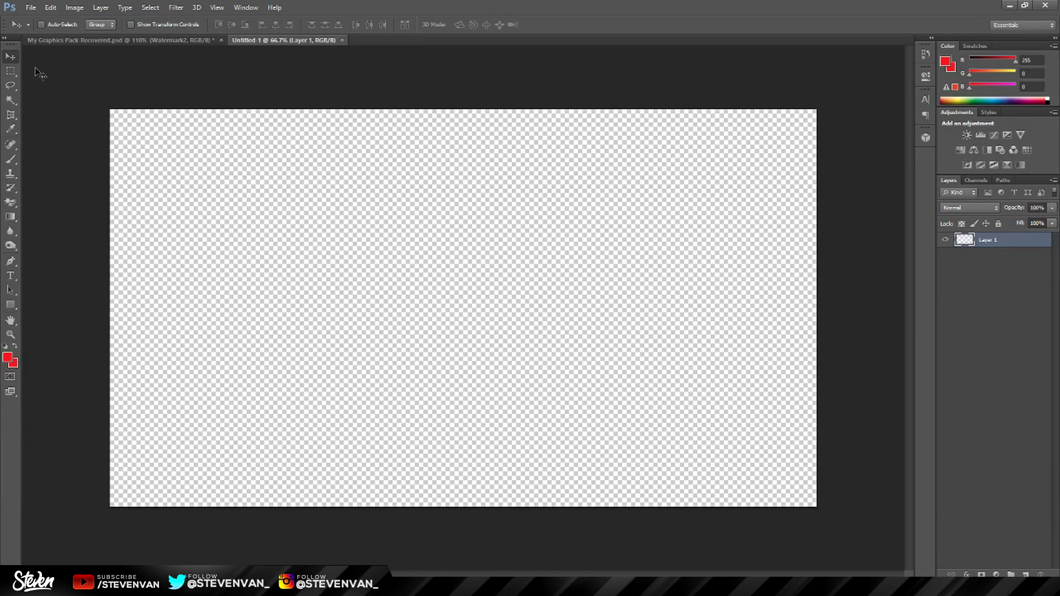
{"action": "left_click", "coordinate": [10, 335]}
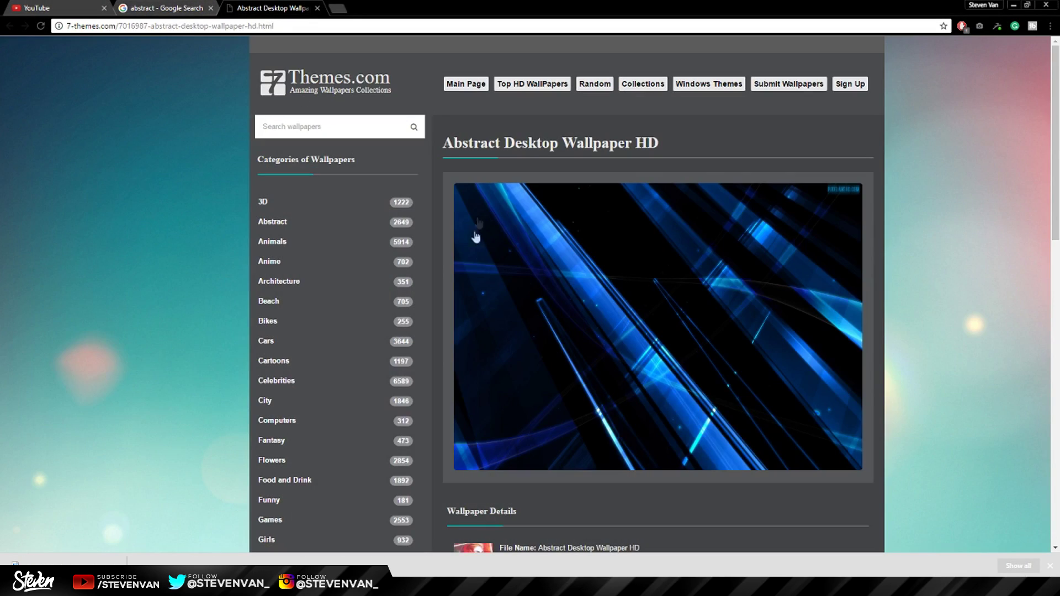
Scroll through the Google Images 'abstract' results, then return to the 7-themes wallpaper tab.
{"action": "left_click", "coordinate": [166, 8]}
{"action": "scroll", "coordinate": [476, 298], "scroll_direction": "up", "scroll_amount": 15}
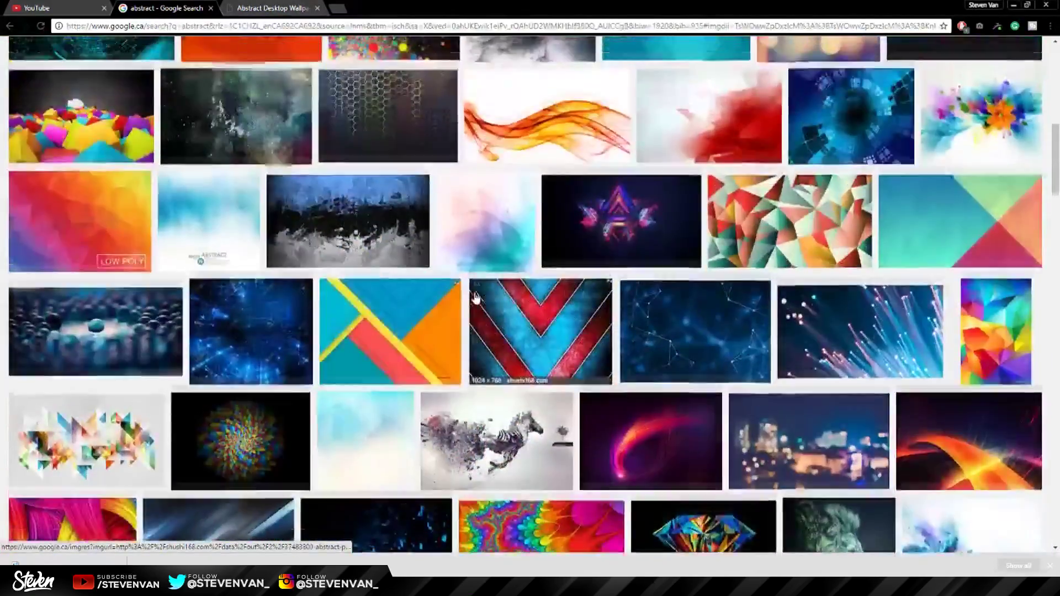
{"action": "scroll", "coordinate": [476, 295], "scroll_direction": "up", "scroll_amount": 3}
{"action": "scroll", "coordinate": [477, 292], "scroll_direction": "up", "scroll_amount": 3}
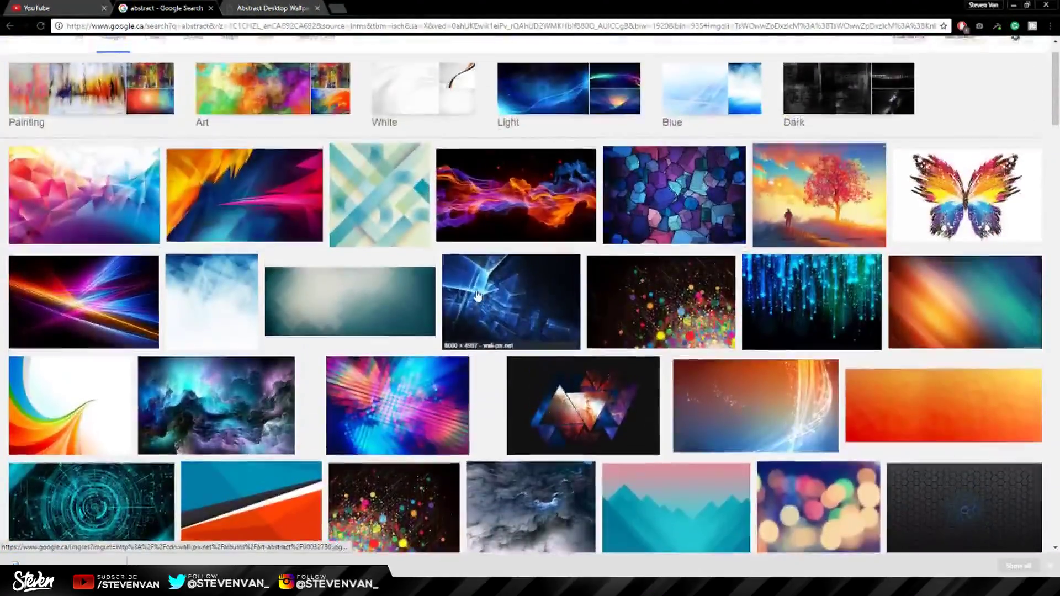
{"action": "left_click", "coordinate": [273, 8]}
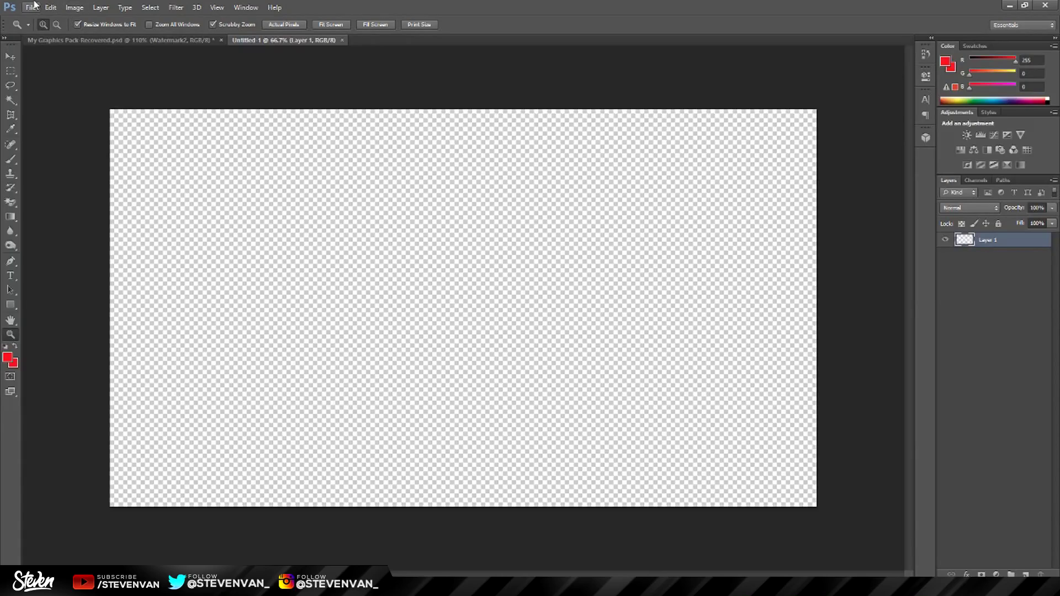
{"action": "left_click", "coordinate": [28, 7]}
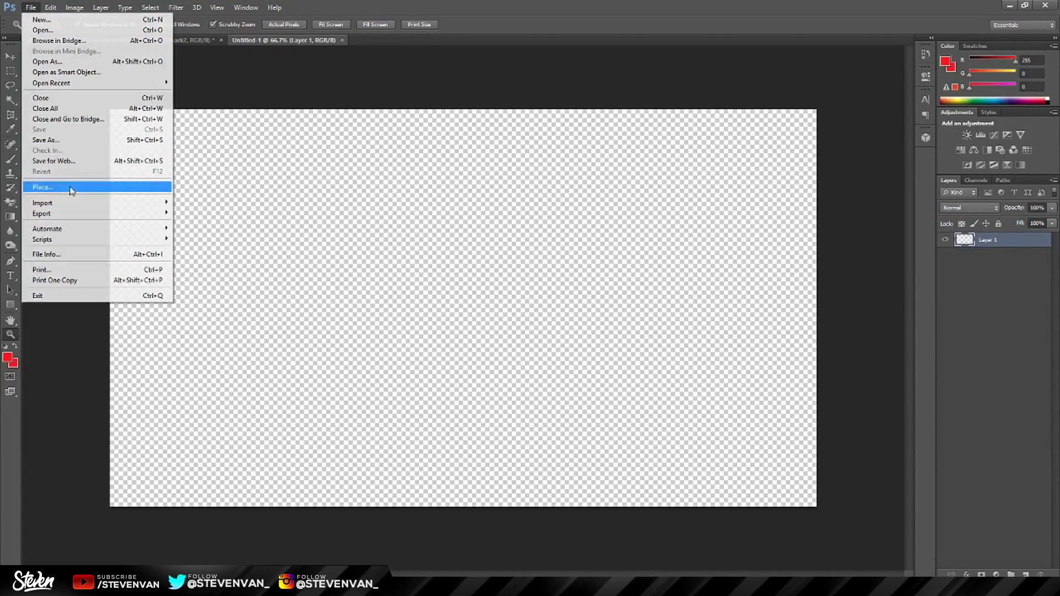
Place the blue abstract wallpaper and stretch it to cover the whole canvas.
{"action": "left_click", "coordinate": [72, 200]}
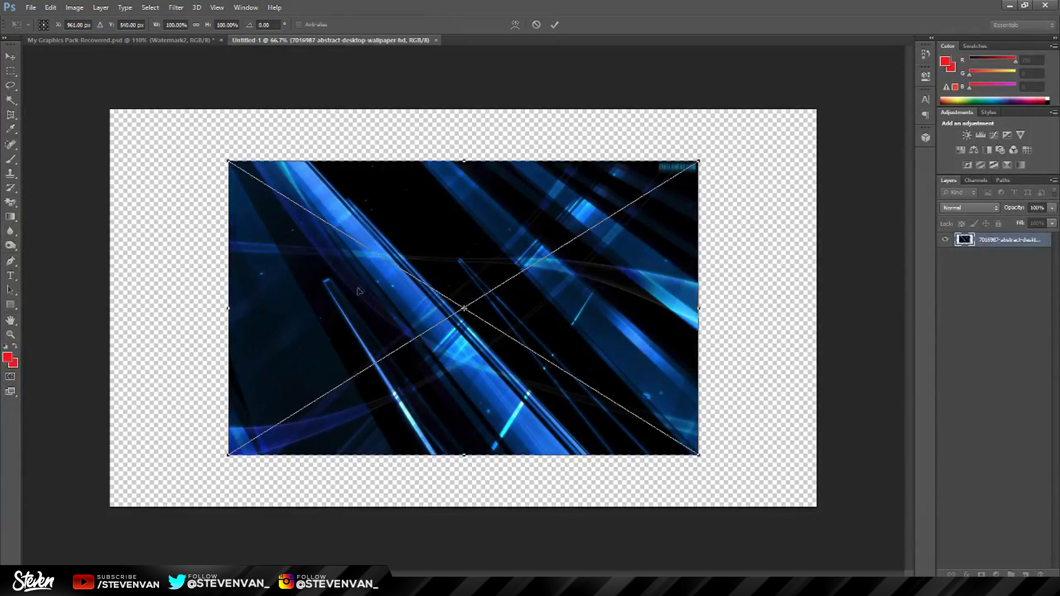
{"action": "left_click_drag", "start_coordinate": [359, 291], "coordinate": [234, 231]}
{"action": "left_click_drag", "start_coordinate": [579, 396], "coordinate": [861, 504]}
{"action": "key", "text": "Return"}
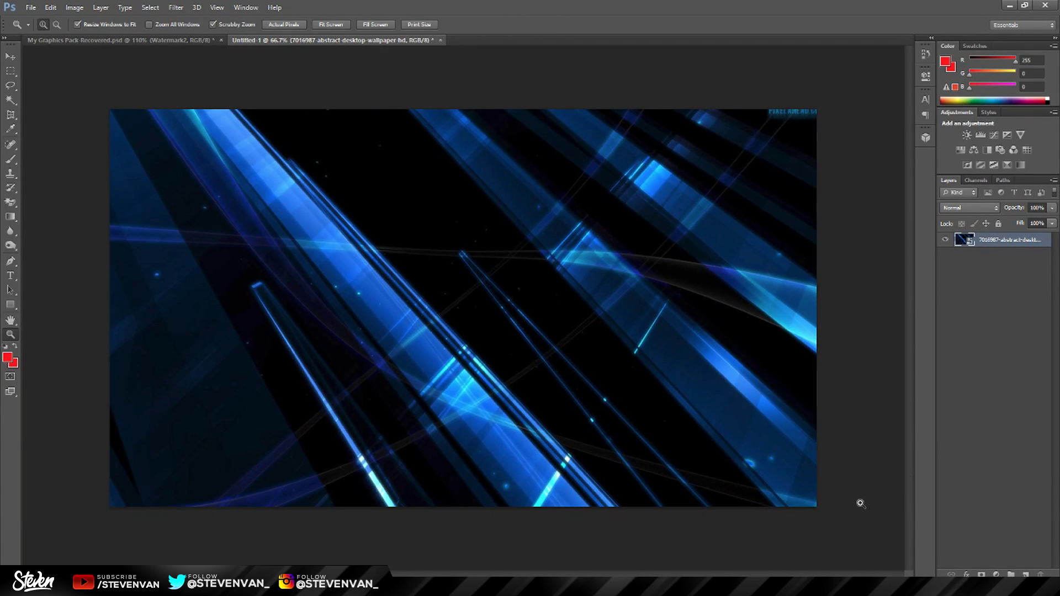
Place EndScreen.png from the Desktop above the wallpaper.
{"action": "left_click", "coordinate": [31, 7]}
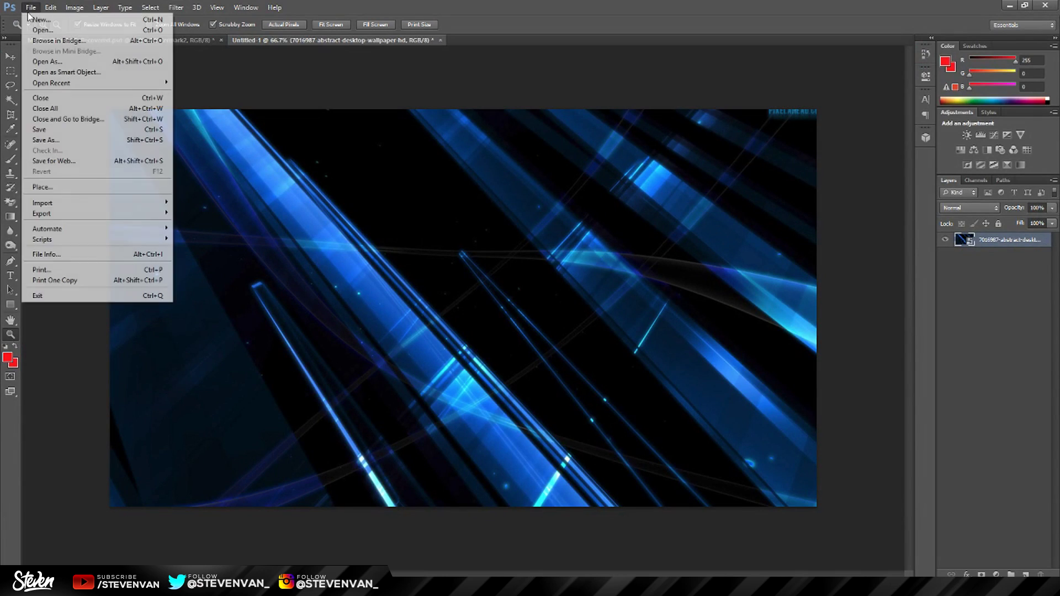
{"action": "left_click", "coordinate": [51, 184]}
{"action": "left_click", "coordinate": [37, 88]}
{"action": "double_click", "coordinate": [96, 80]}
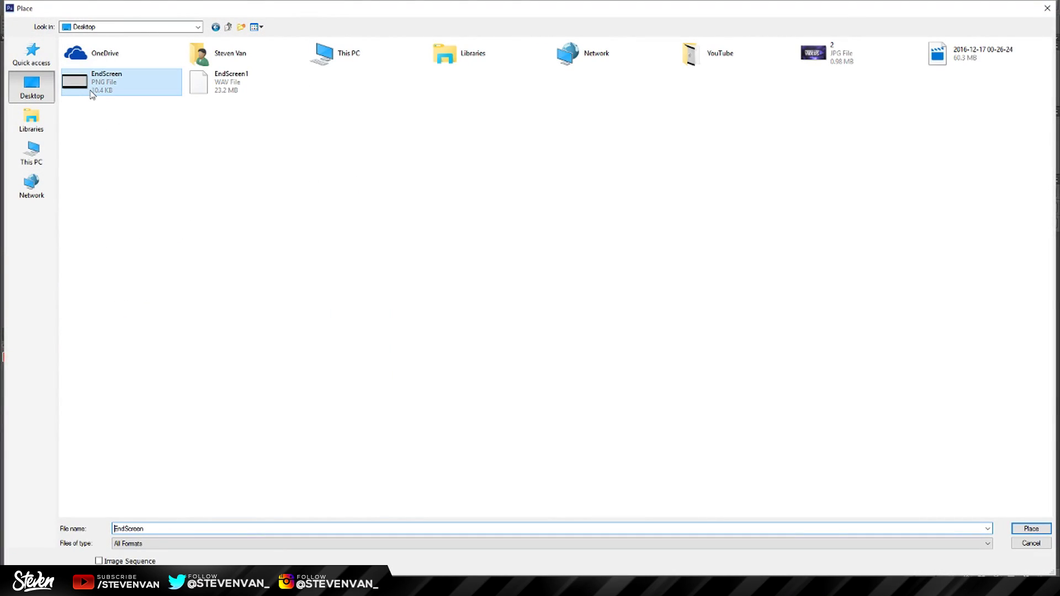
{"action": "key", "text": "Return"}
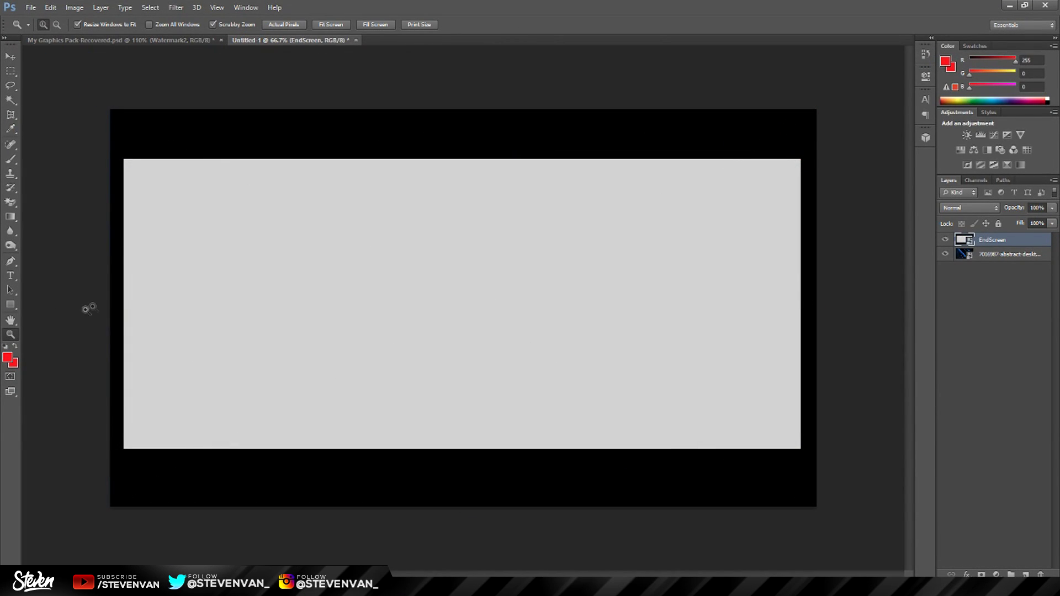
{"action": "left_click_drag", "start_coordinate": [289, 223], "coordinate": [301, 199]}
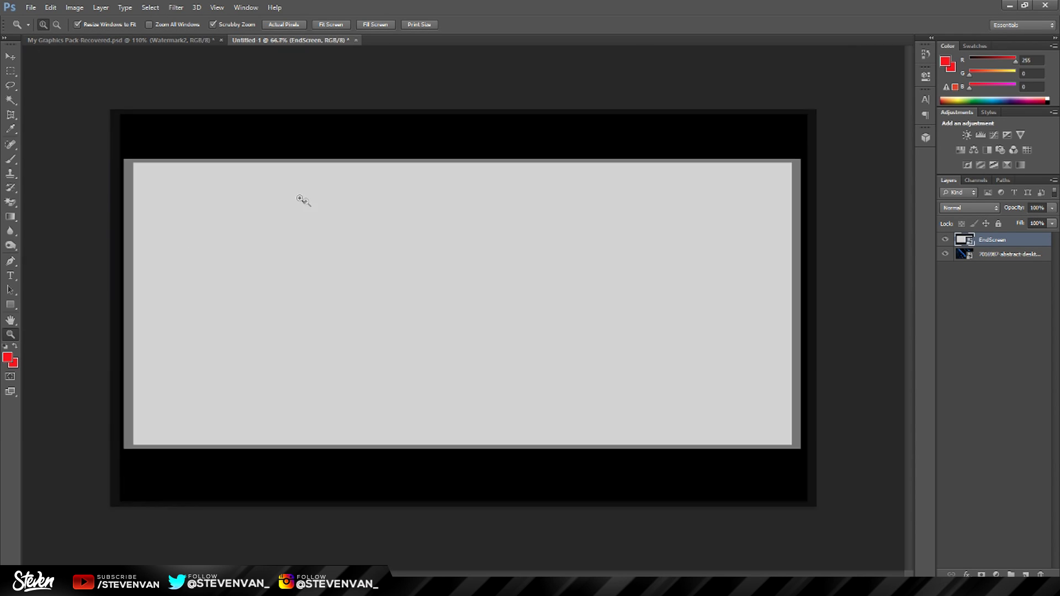
{"action": "left_click_drag", "start_coordinate": [310, 296], "coordinate": [316, 454]}
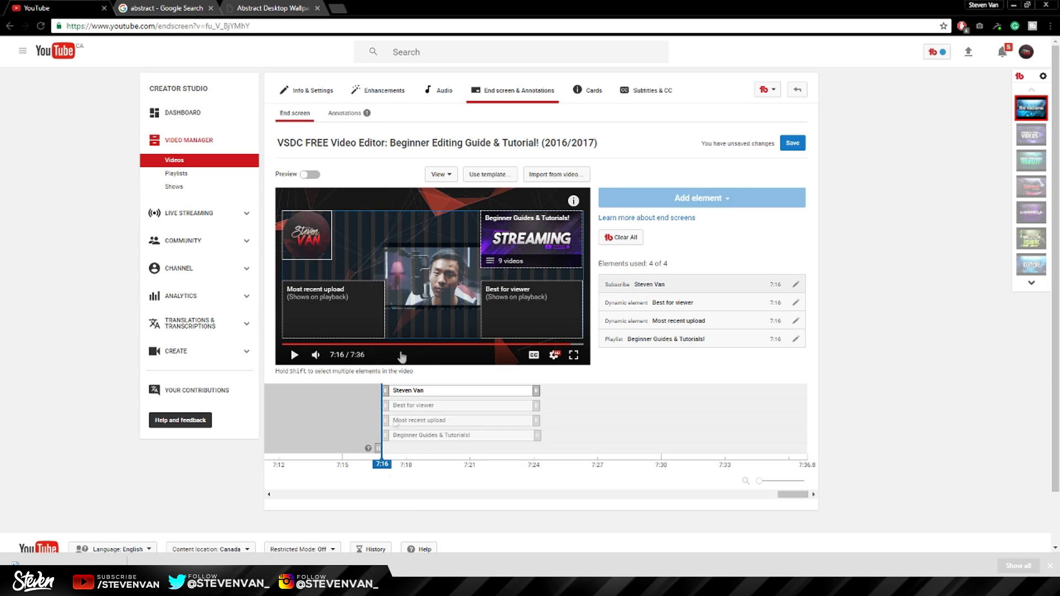
{"action": "left_click", "coordinate": [395, 574]}
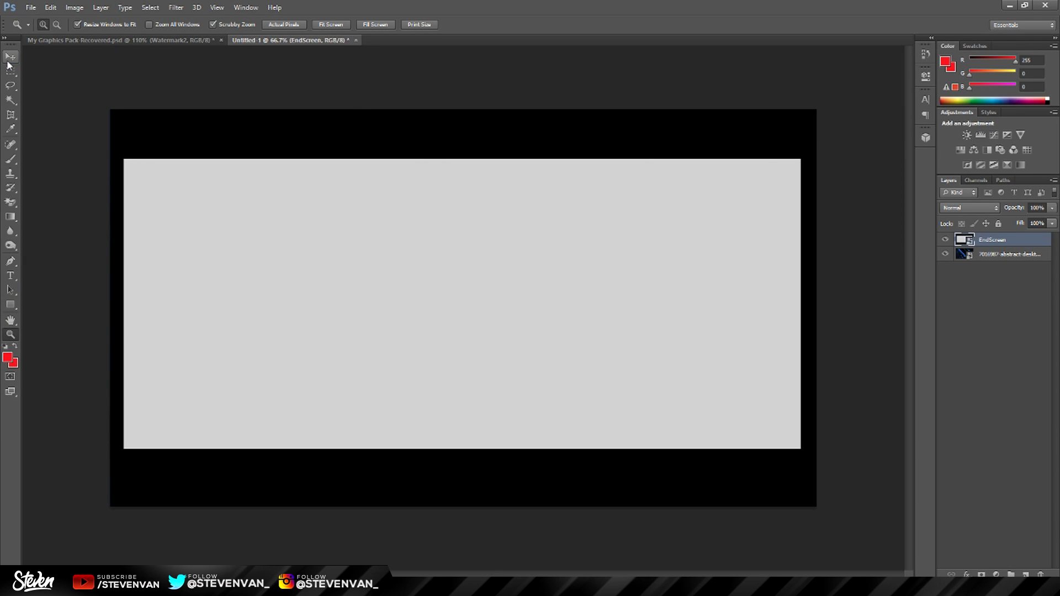
Drag guides to the EndScreen template's top, bottom and left edges, then delete the template layer.
{"action": "key", "text": "ctrl+r"}
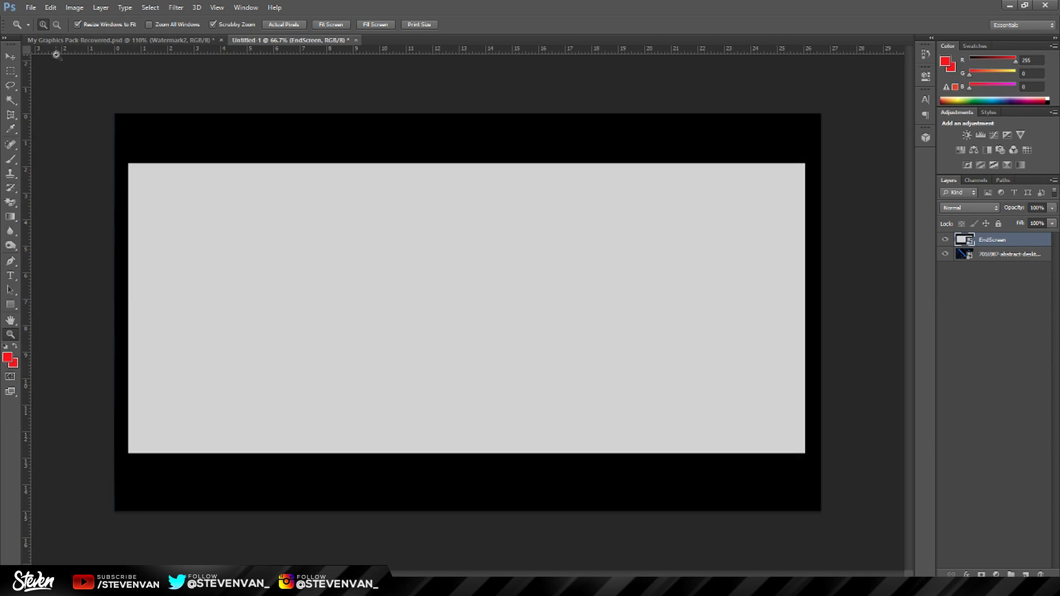
{"action": "left_click_drag", "start_coordinate": [73, 51], "coordinate": [143, 163]}
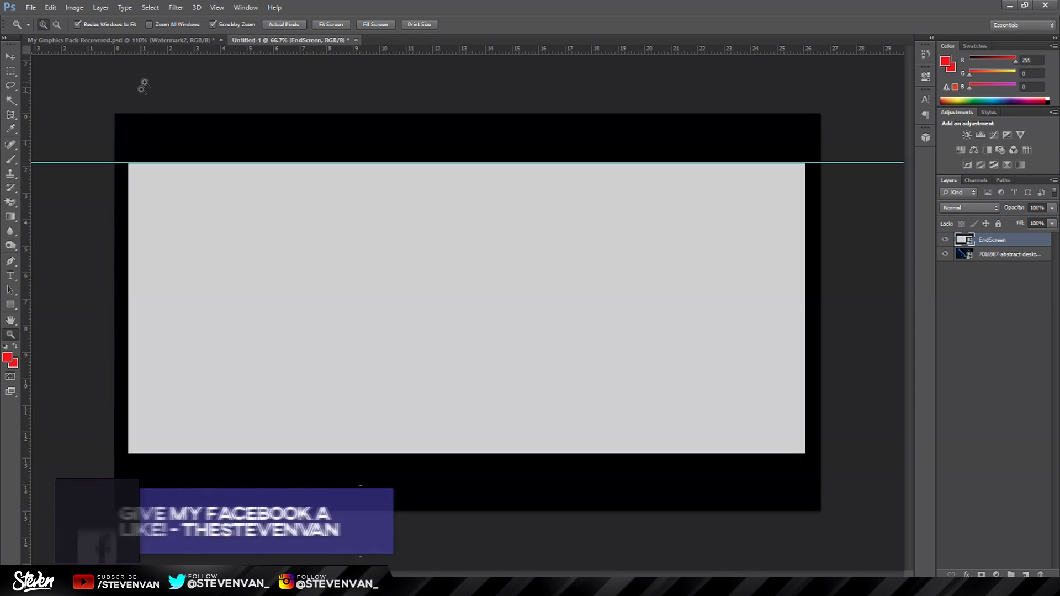
{"action": "left_click_drag", "start_coordinate": [148, 51], "coordinate": [161, 454]}
{"action": "left_click_drag", "start_coordinate": [24, 288], "coordinate": [805, 331]}
{"action": "key", "text": "Delete"}
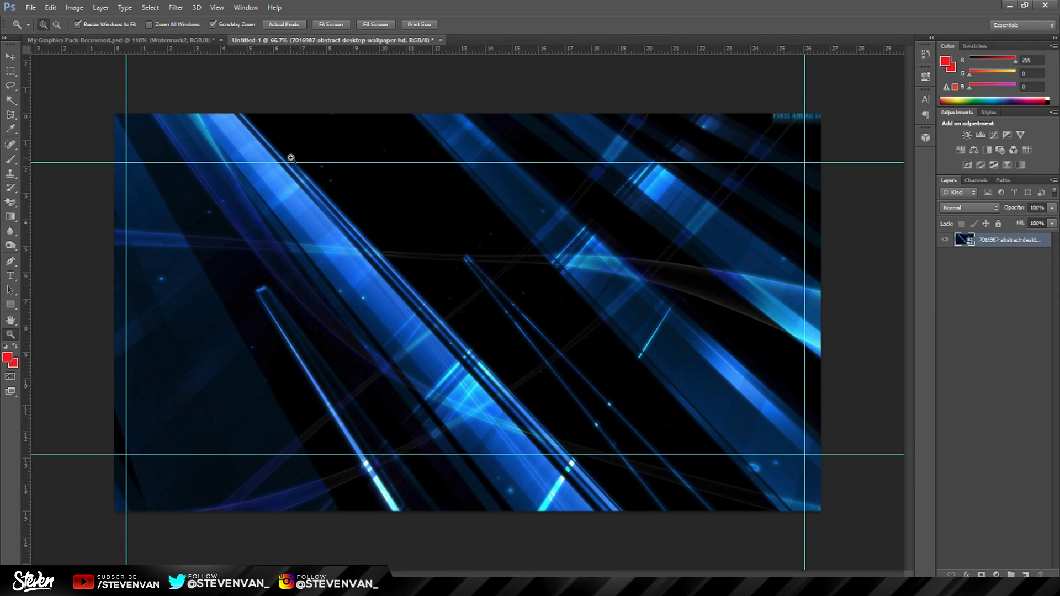
{"action": "left_click", "coordinate": [10, 56]}
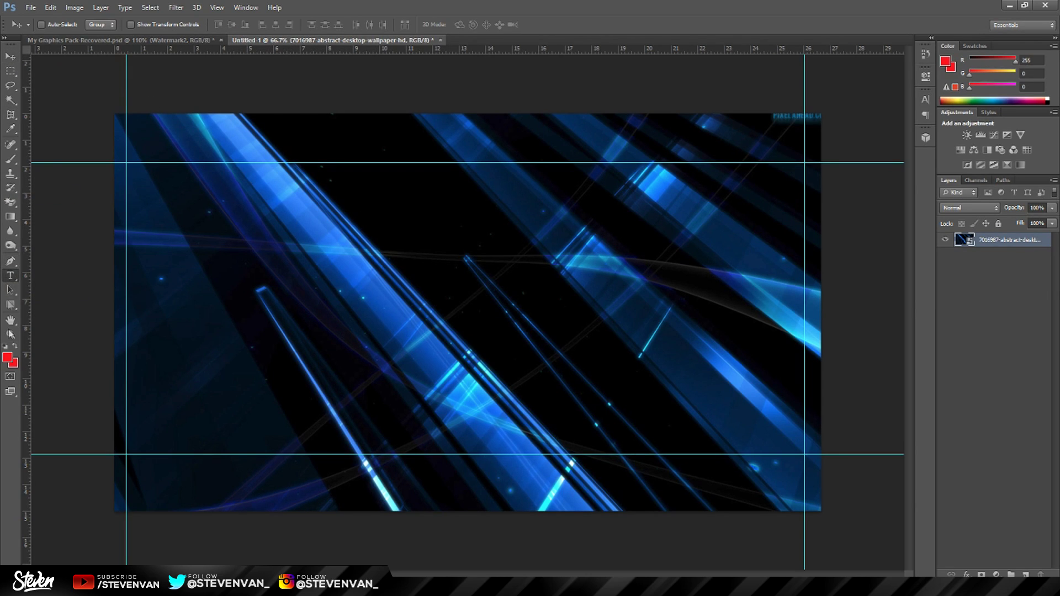
Type 'STEVEN VAN' in white in the upper centre, breaking it onto two lines.
{"action": "key", "text": "i"}
{"action": "left_click", "coordinate": [7, 358]}
{"action": "key", "text": "Return"}
{"action": "key", "text": "t"}
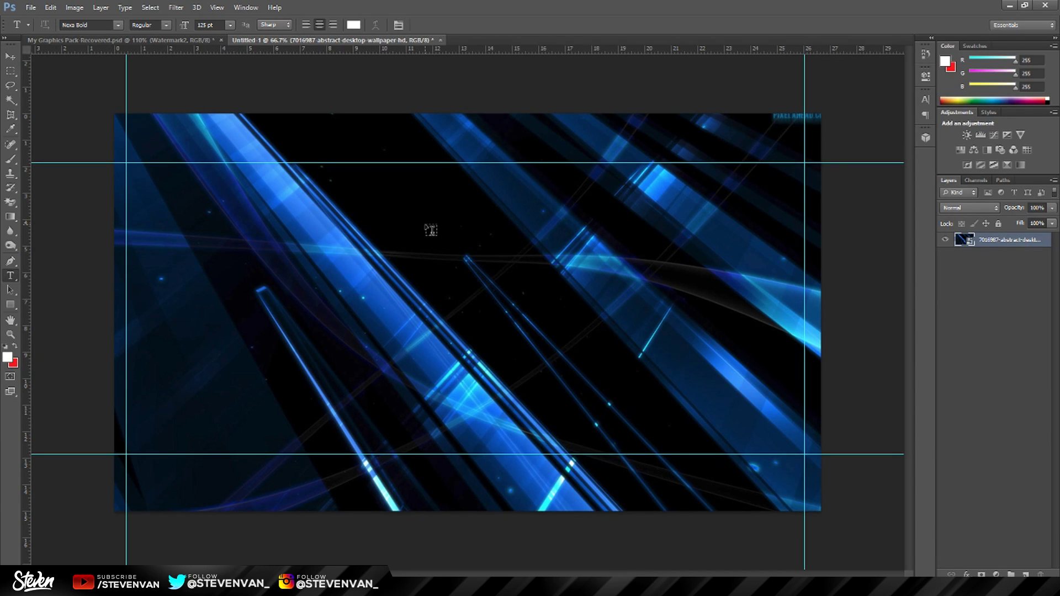
{"action": "left_click", "coordinate": [409, 225]}
{"action": "type", "text": "STEVEN "}
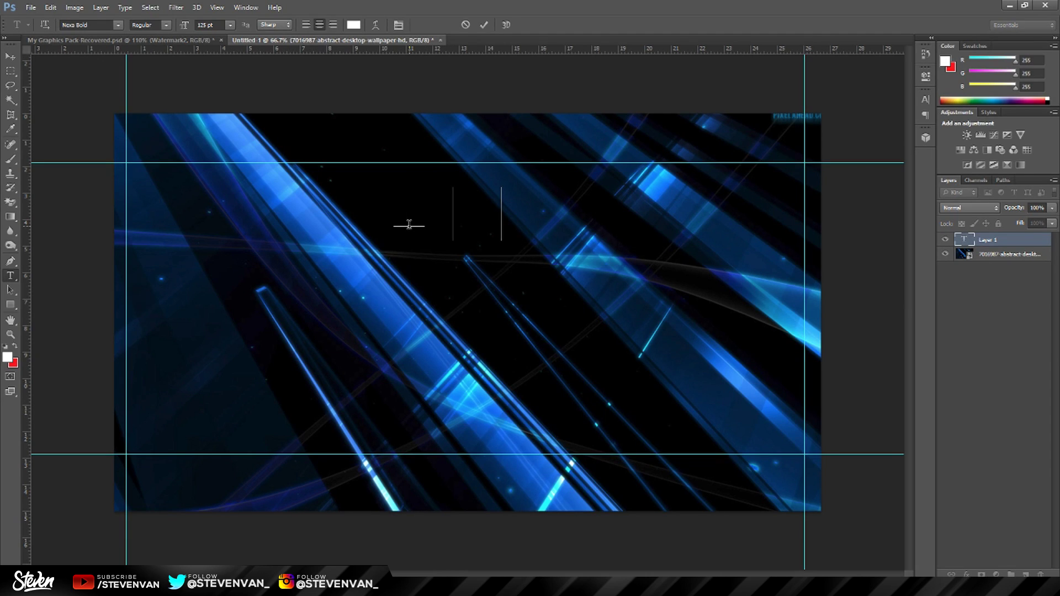
{"action": "type", "text": "VAN"}
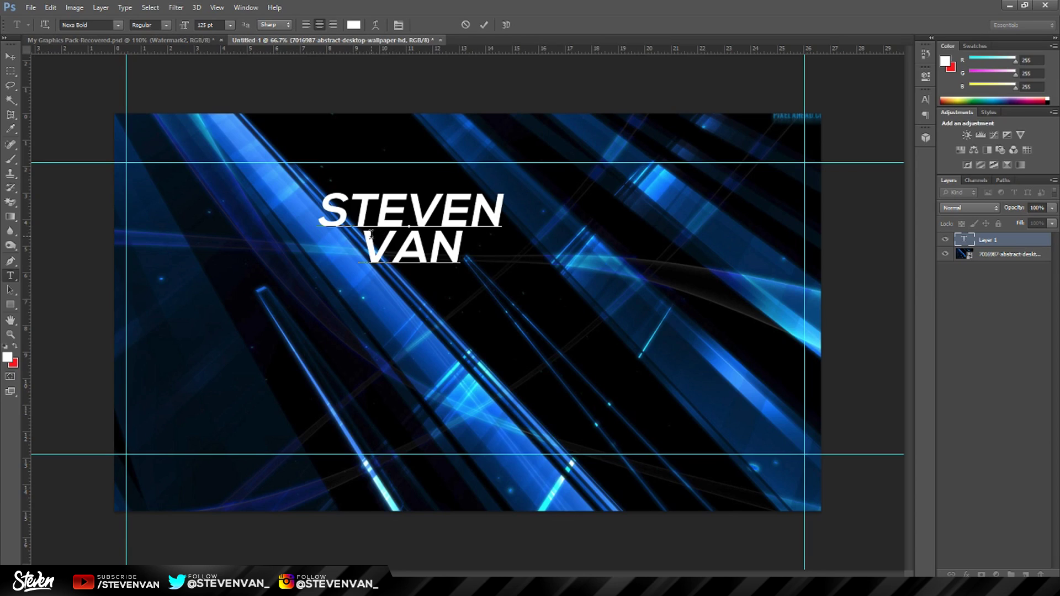
{"action": "key", "text": "BackSpace"}
{"action": "key", "text": "ctrl+a"}
{"action": "left_click", "coordinate": [362, 238]}
{"action": "key", "text": "Return"}
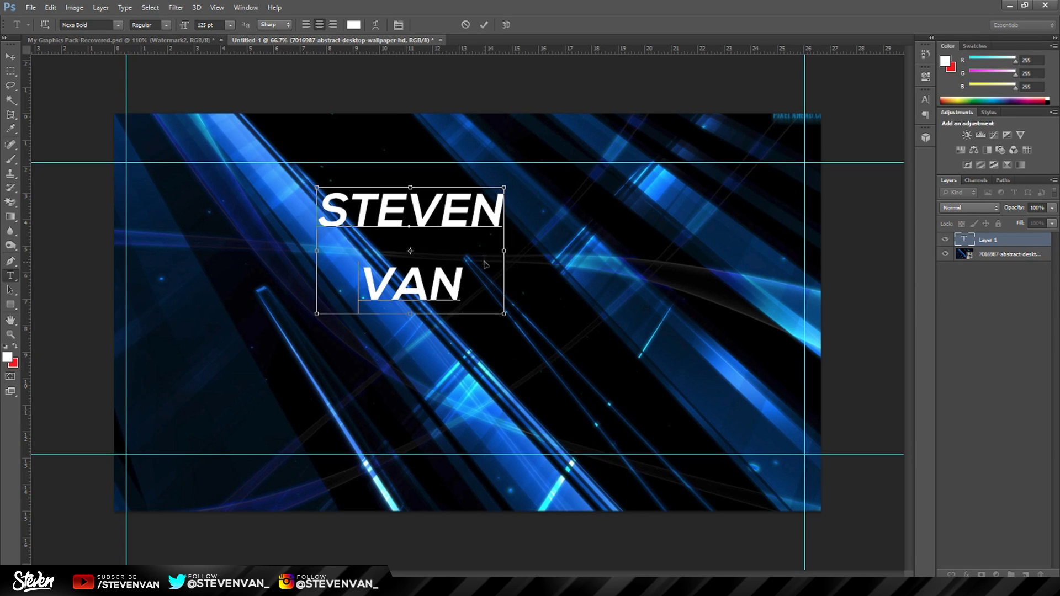
{"action": "key", "text": "ctrl+a"}
{"action": "left_click", "coordinate": [363, 269]}
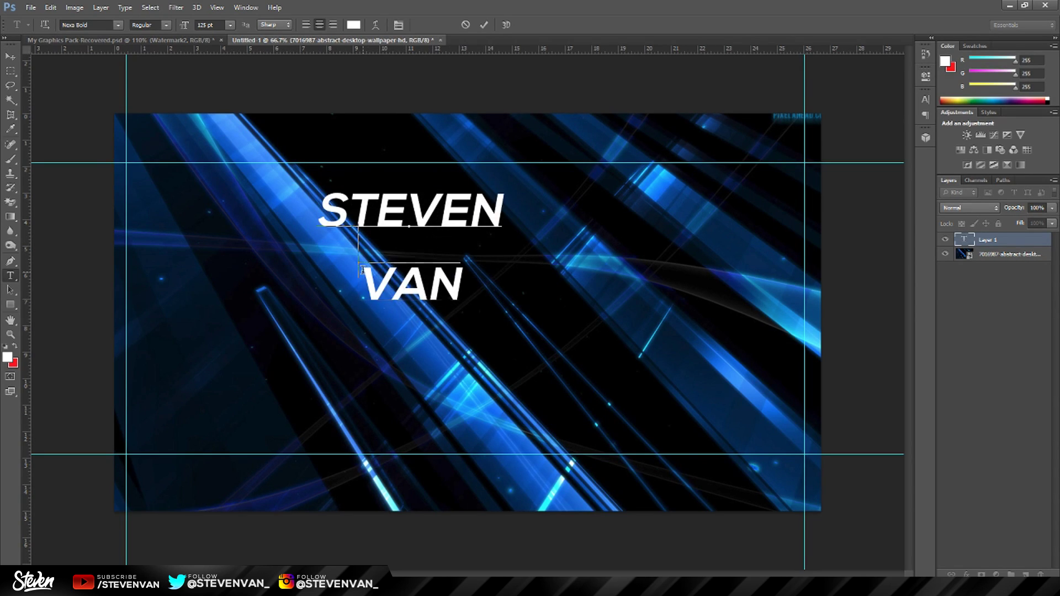
Centre-align the title with 100 pt leading, commit it and move it down.
{"action": "key", "text": "ctrl+a"}
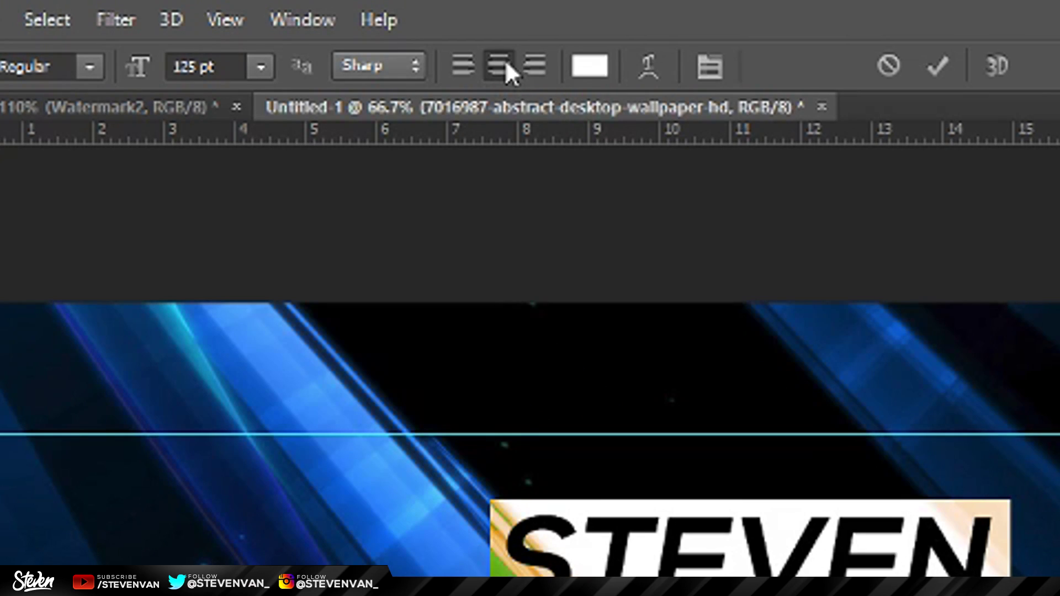
{"action": "left_click", "coordinate": [500, 66]}
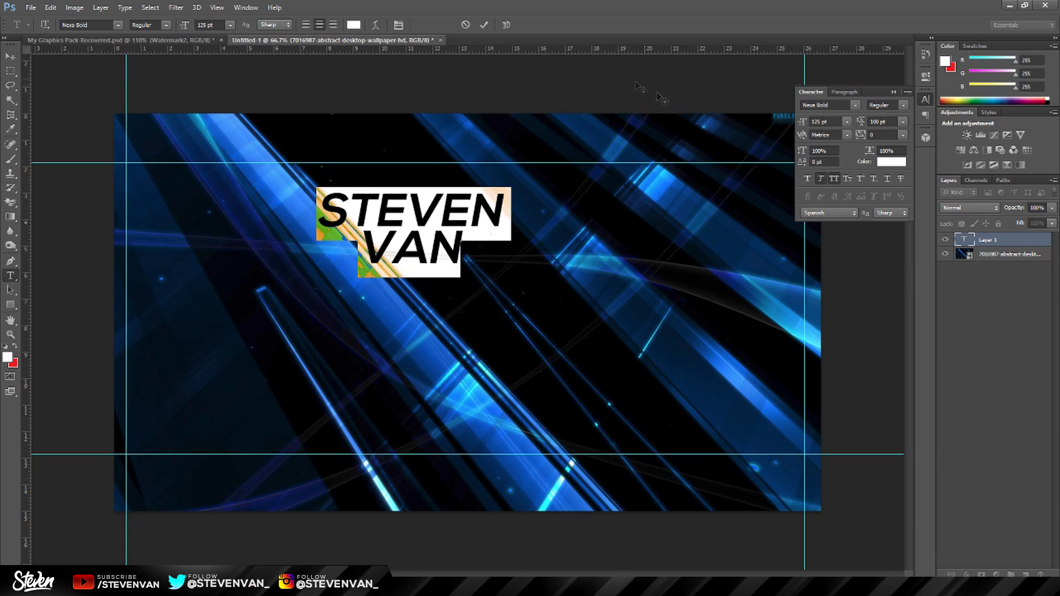
{"action": "double_click", "coordinate": [873, 121]}
{"action": "left_click", "coordinate": [484, 26]}
{"action": "key", "text": "v"}
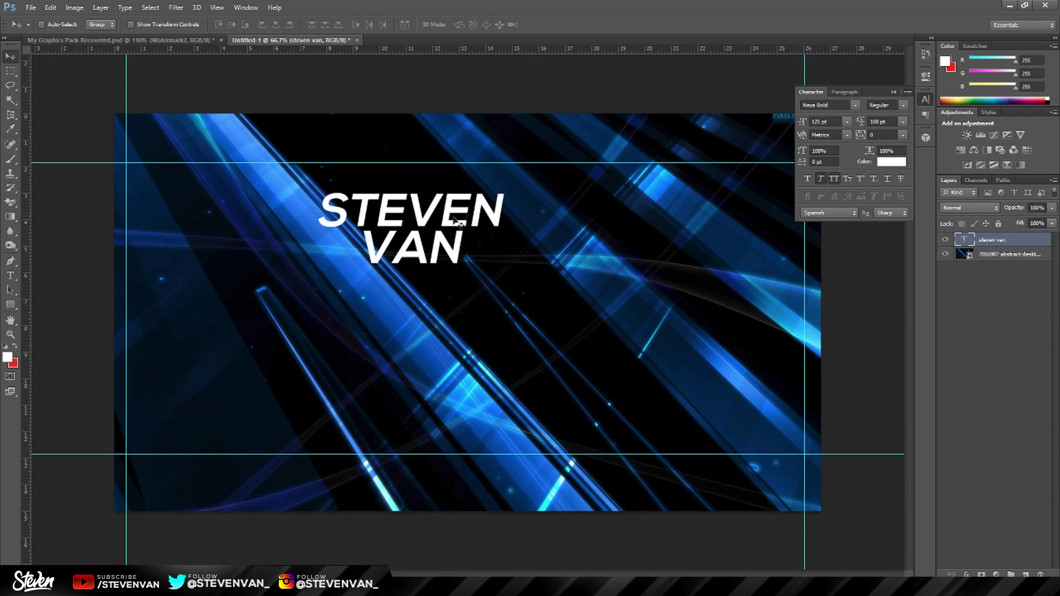
{"action": "left_click_drag", "start_coordinate": [456, 223], "coordinate": [446, 302]}
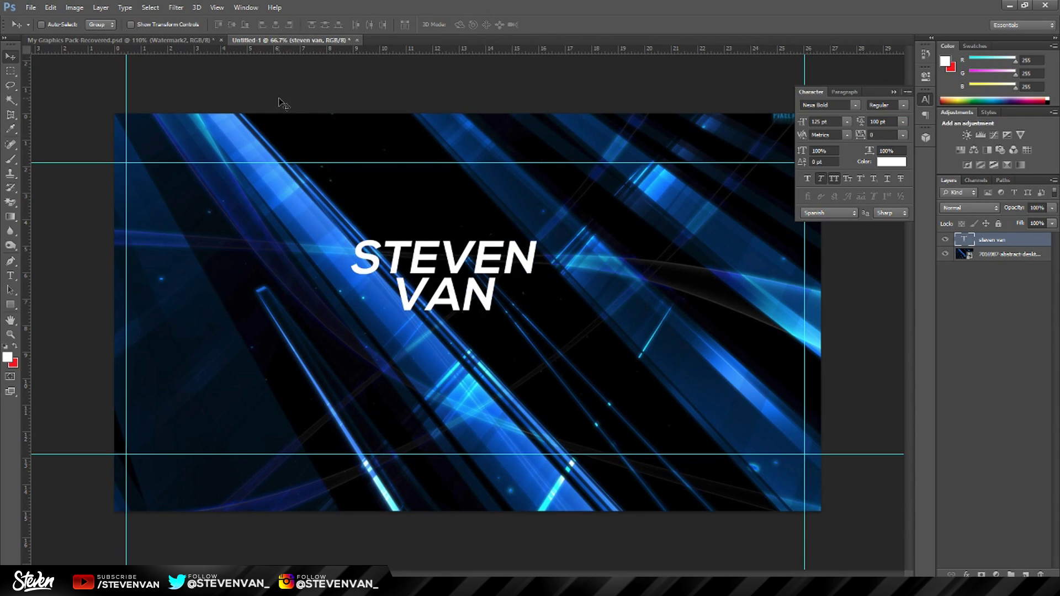
Align the STEVEN VAN title to the canvas's horizontal centre, just above the middle.
{"action": "key", "text": "ctrl+a"}
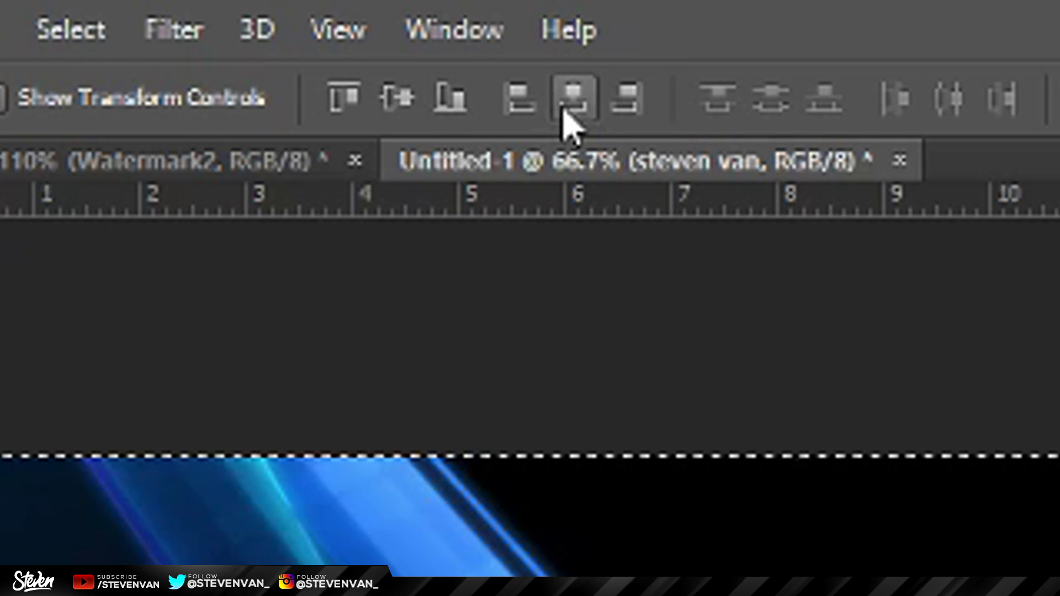
{"action": "left_click", "coordinate": [277, 26]}
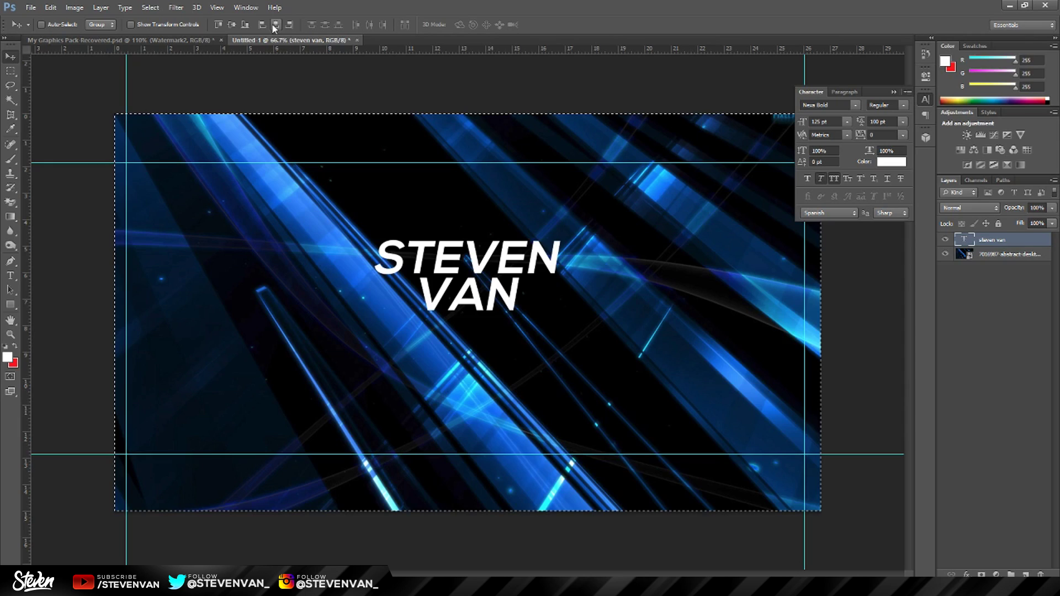
{"action": "left_click", "coordinate": [397, 98]}
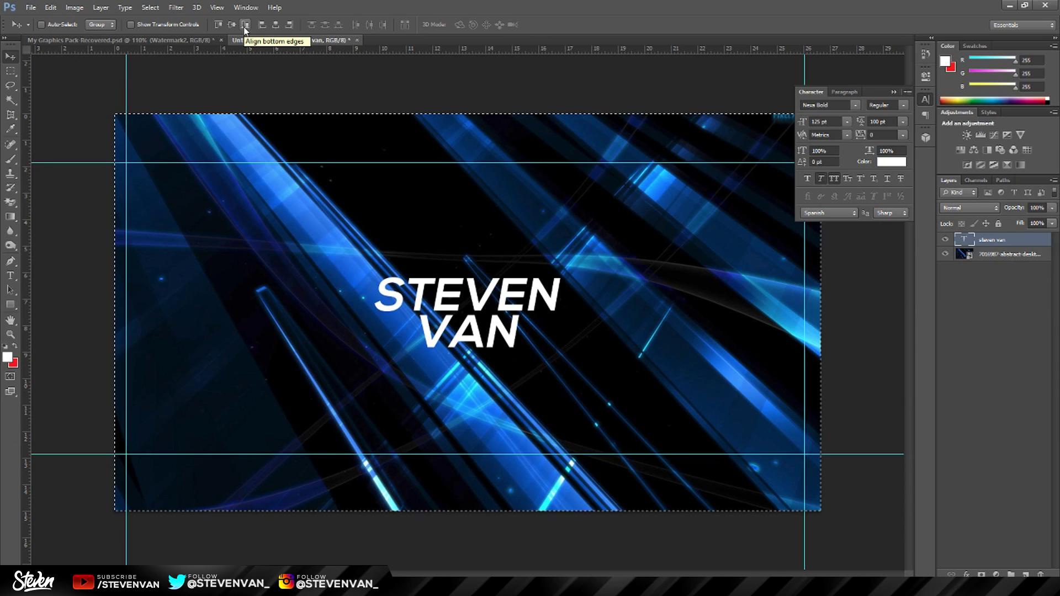
{"action": "left_click", "coordinate": [232, 25]}
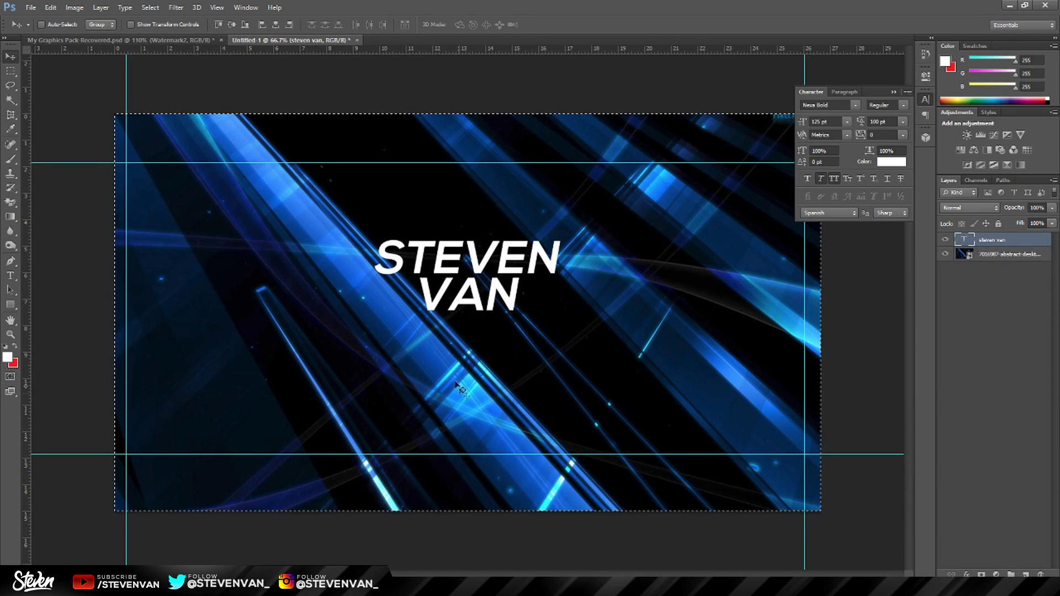
{"action": "key", "text": "ctrl+d"}
{"action": "key", "text": "ctrl+a"}
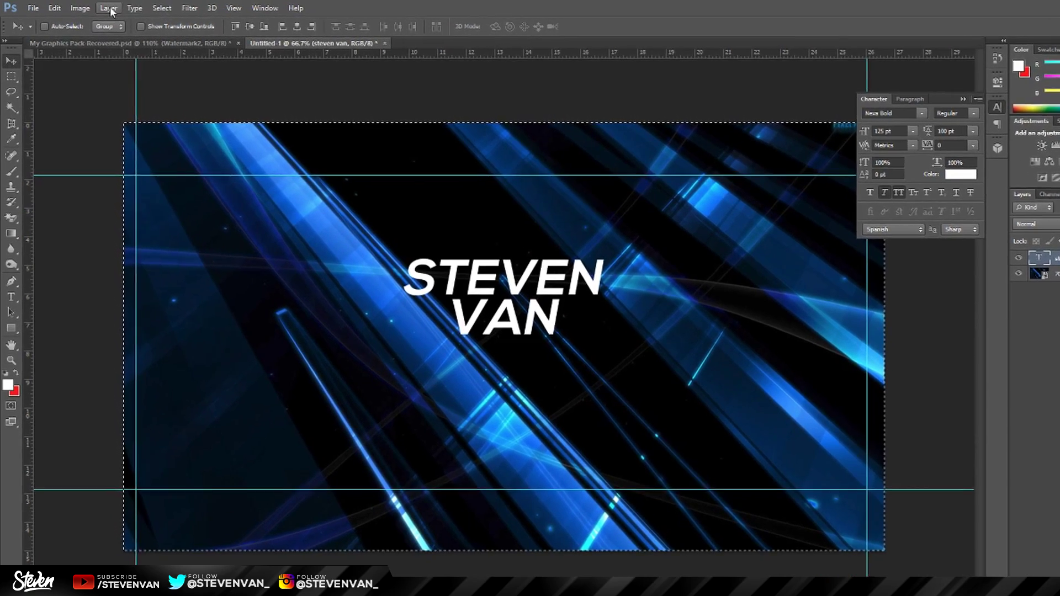
{"action": "left_click", "coordinate": [109, 8]}
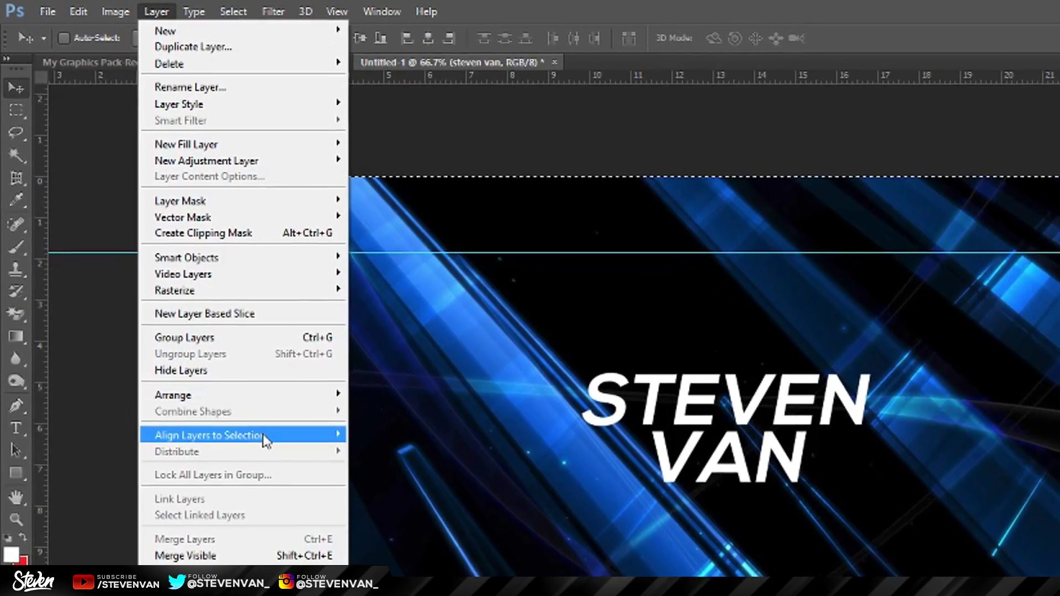
{"action": "mouse_move", "coordinate": [243, 400]}
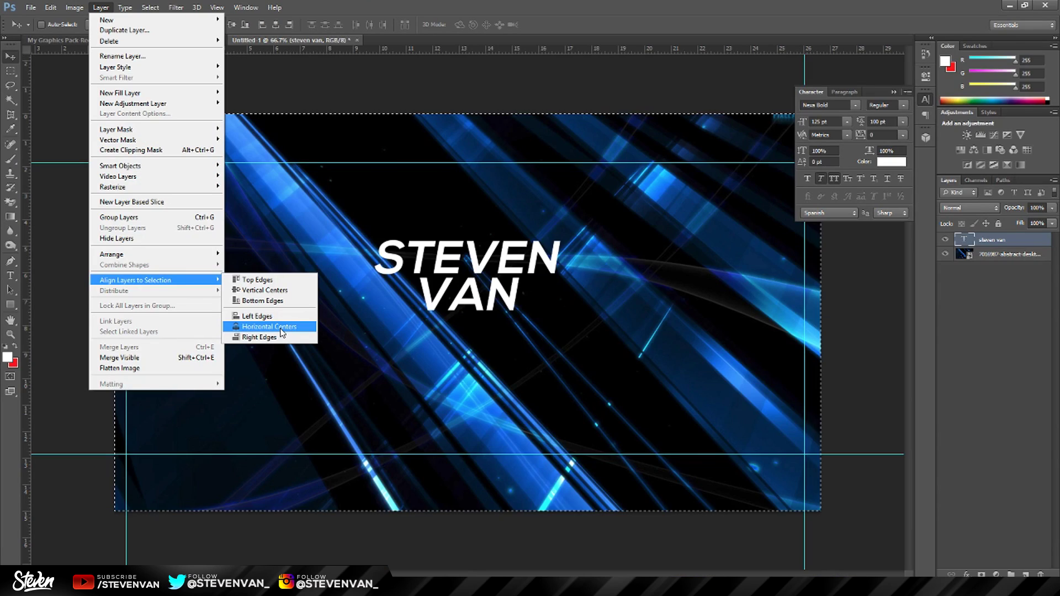
{"action": "left_click", "coordinate": [270, 327]}
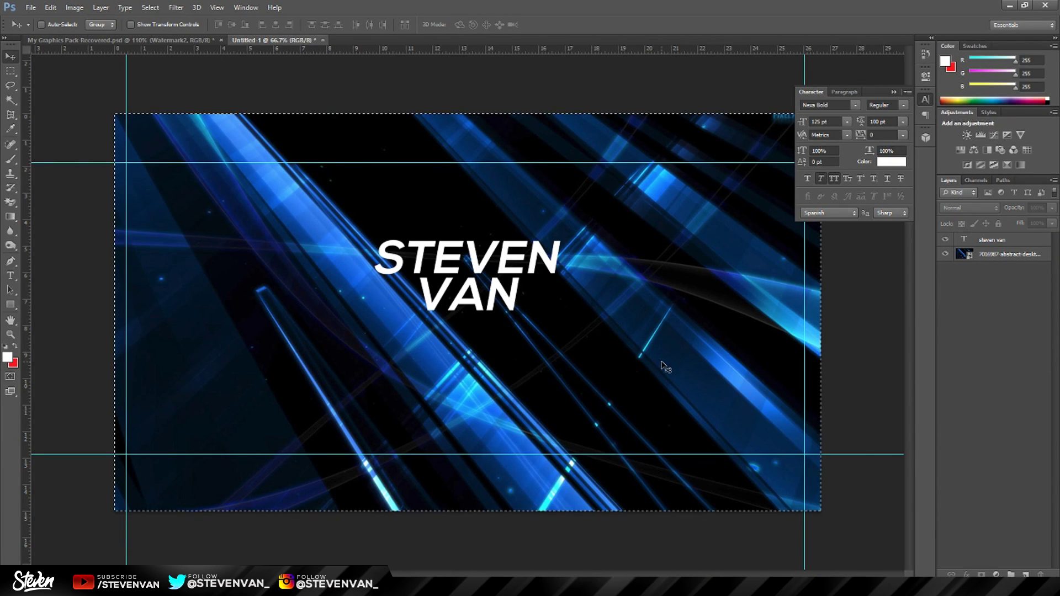
{"action": "key", "text": "ctrl+d"}
Type the caption 'thanks for watching' as a new text layer at the canvas left.
{"action": "key", "text": "z"}
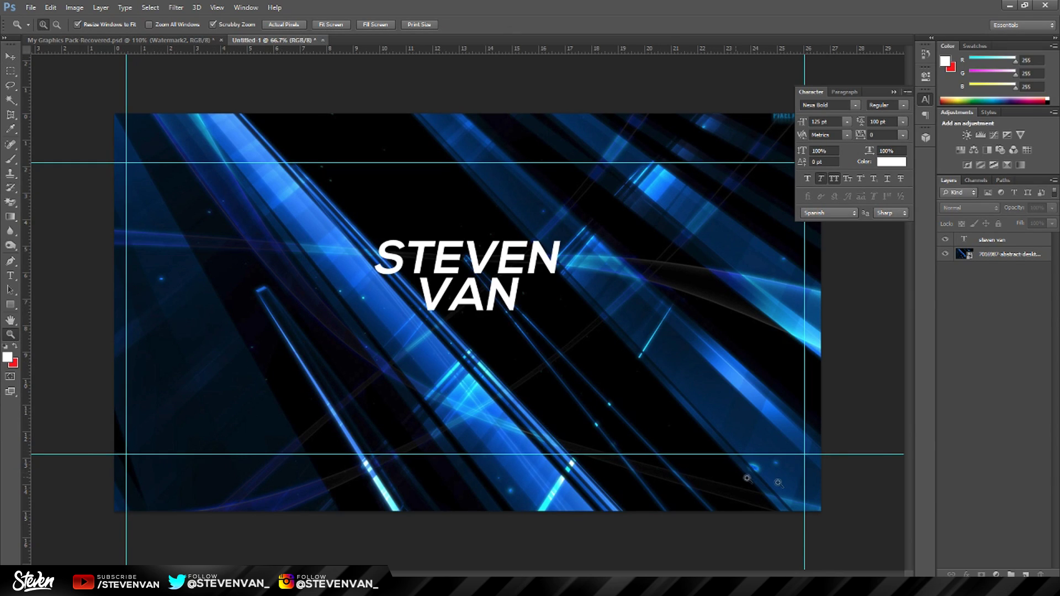
{"action": "left_click", "coordinate": [15, 60]}
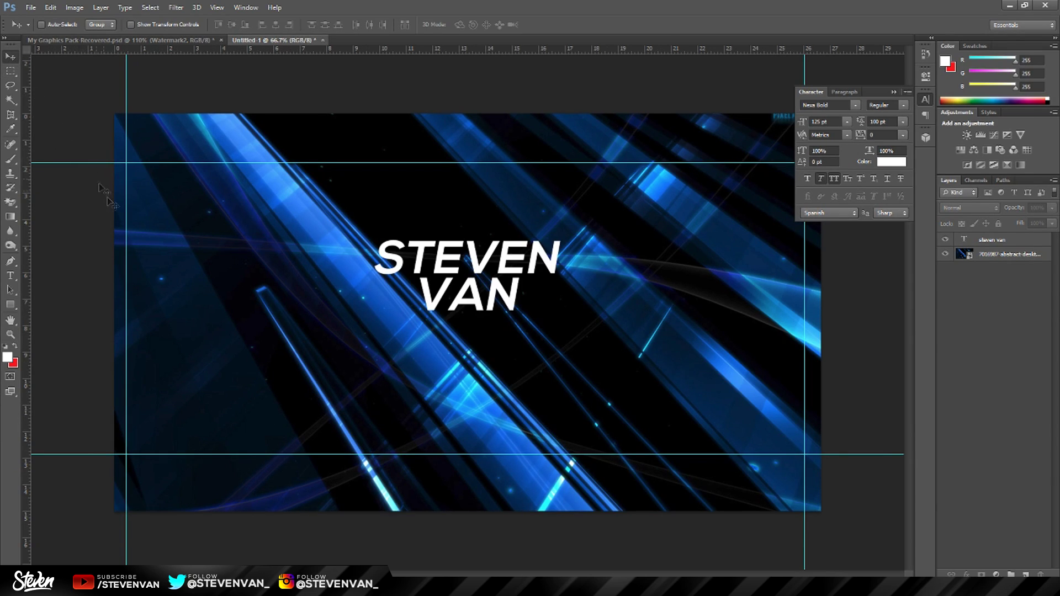
{"action": "left_click", "coordinate": [10, 334]}
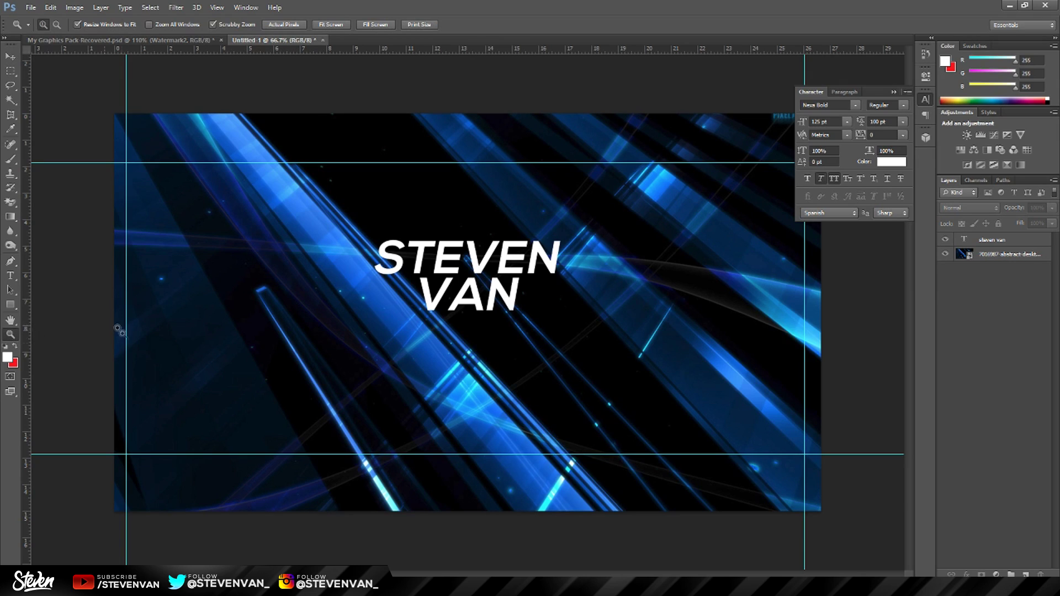
{"action": "left_click", "coordinate": [10, 276]}
{"action": "left_click", "coordinate": [257, 374]}
{"action": "type", "text": "THJ"}
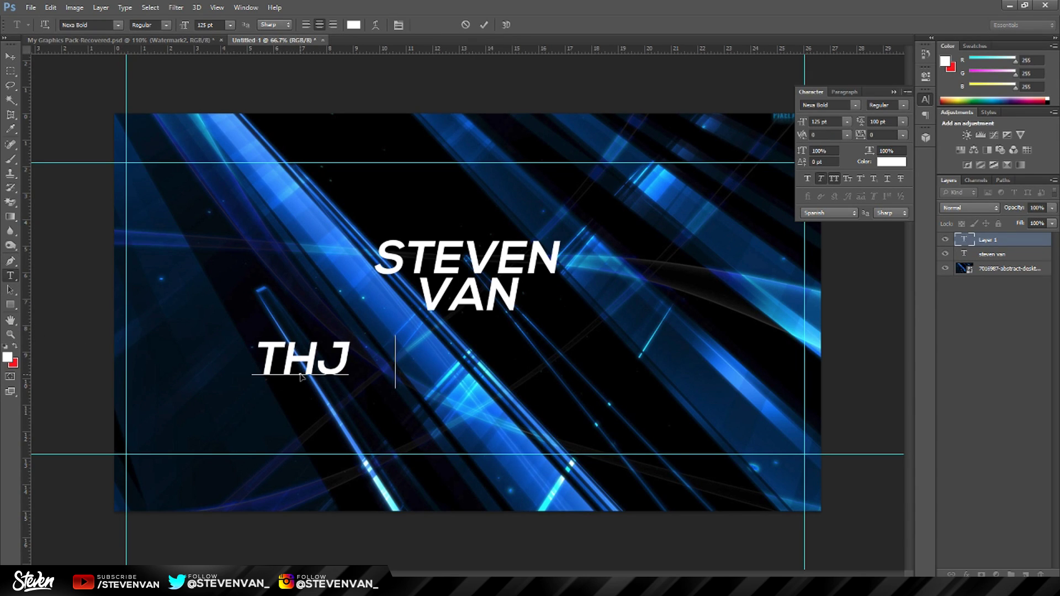
{"action": "key", "text": "BackSpace"}
{"action": "key", "text": "BackSpace"}
{"action": "key", "text": "BackSpace"}
{"action": "type", "text": "thanks for watching"}
{"action": "key", "text": "ctrl+Return"}
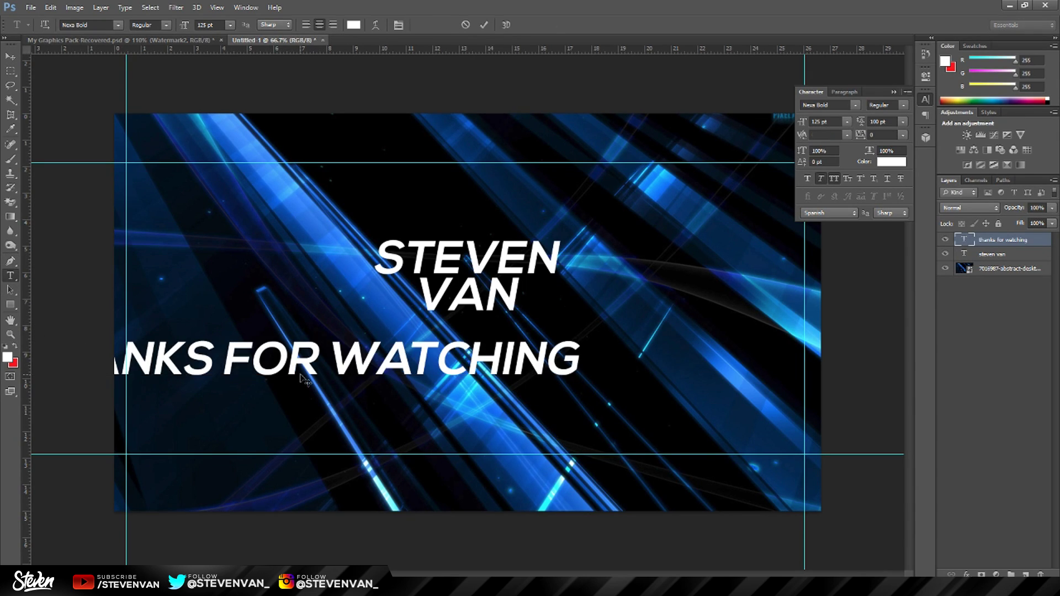
Scale the caption down and position it at the canvas's lower left.
{"action": "key", "text": "ctrl+t"}
{"action": "left_click_drag", "start_coordinate": [588, 388], "coordinate": [327, 481]}
{"action": "key", "text": "Return"}
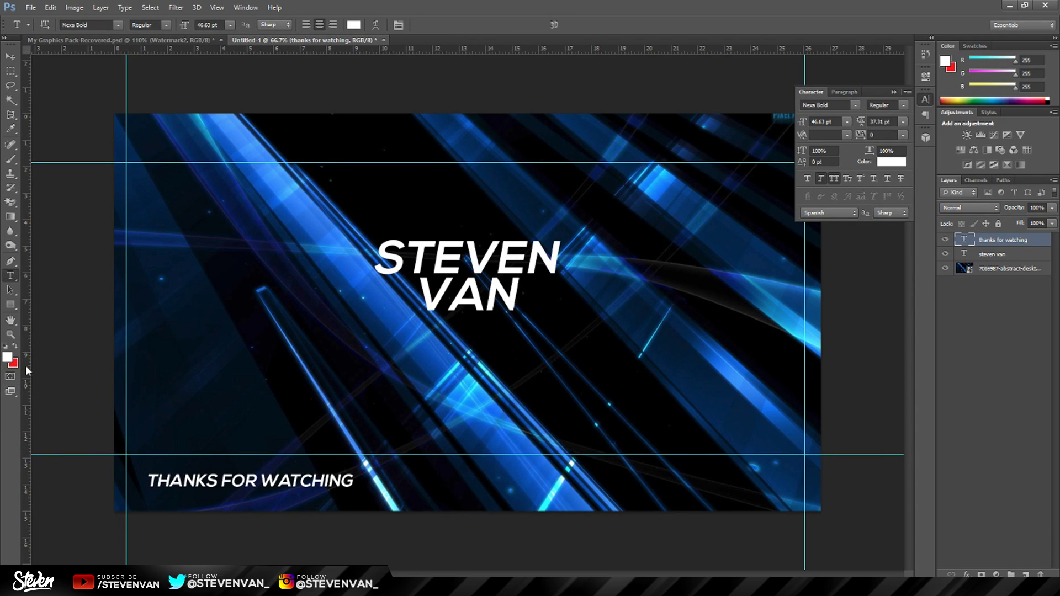
{"action": "key", "text": "ctrl+Down"}
{"action": "key", "text": "ctrl+Down"}
{"action": "key", "text": "ctrl+Down"}
{"action": "key", "text": "ctrl+Down"}
{"action": "key", "text": "ctrl+Down"}
{"action": "key", "text": "ctrl+Down"}
{"action": "key", "text": "ctrl+Down"}
{"action": "left_click", "coordinate": [5, 335]}
{"action": "left_click_drag", "start_coordinate": [182, 319], "coordinate": [149, 319]}
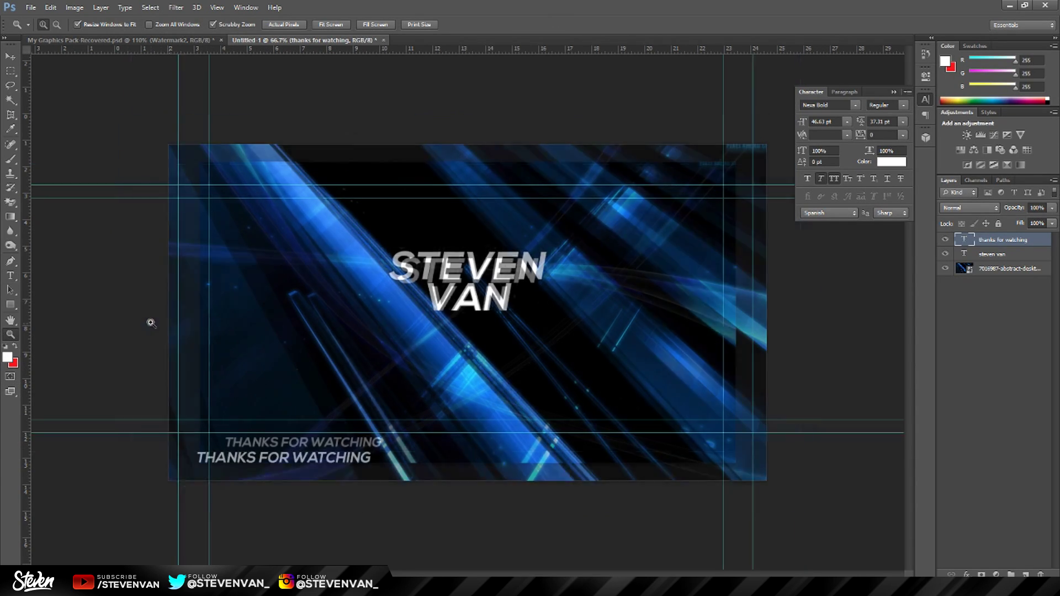
{"action": "left_click_drag", "start_coordinate": [335, 280], "coordinate": [349, 259]}
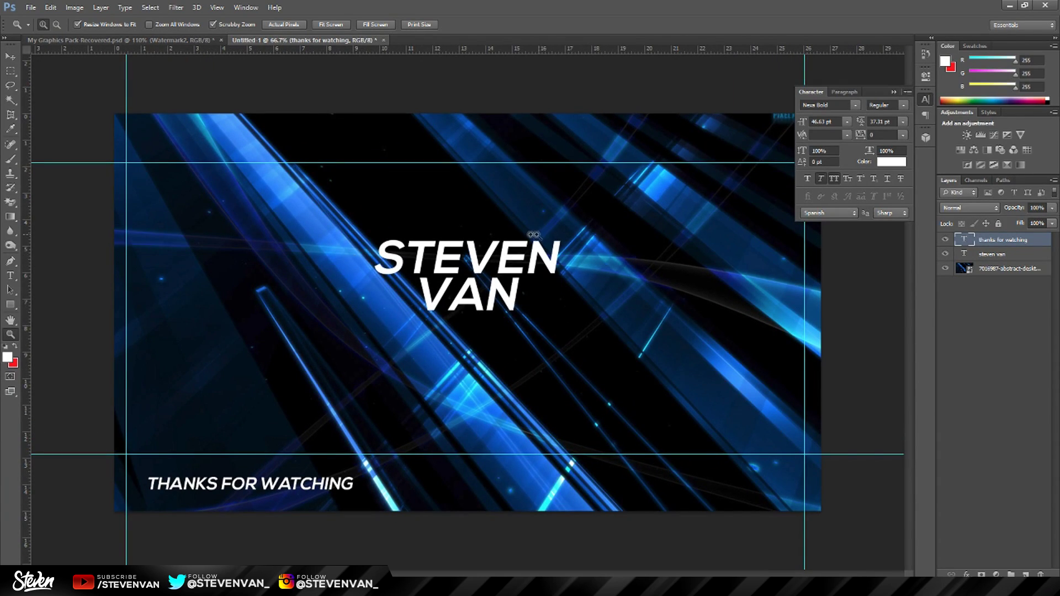
{"action": "left_click_drag", "start_coordinate": [534, 234], "coordinate": [710, 231]}
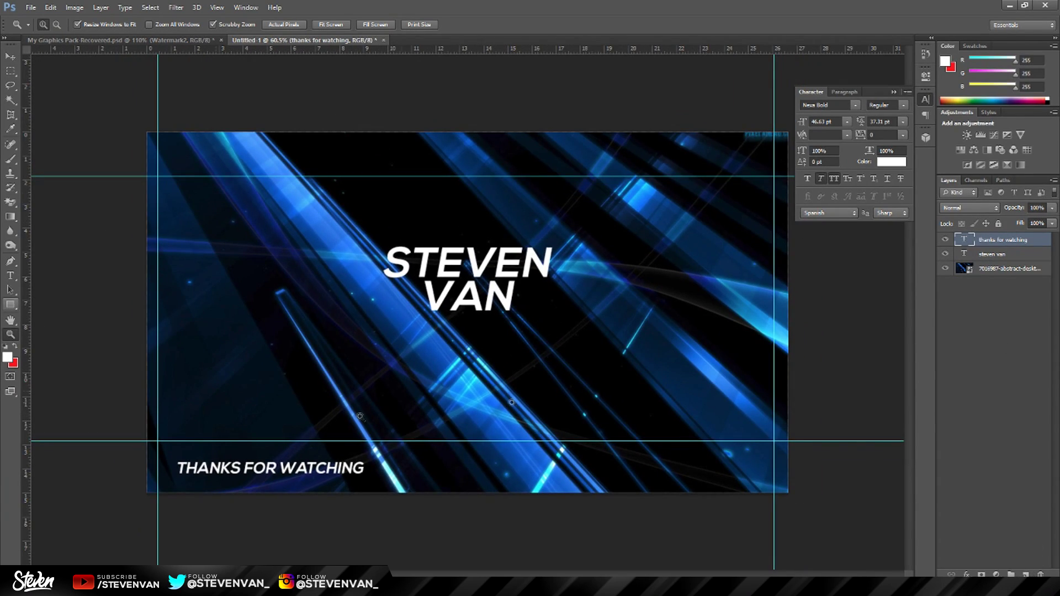
{"action": "left_click_drag", "start_coordinate": [308, 313], "coordinate": [331, 315]}
{"action": "left_click", "coordinate": [1025, 575]}
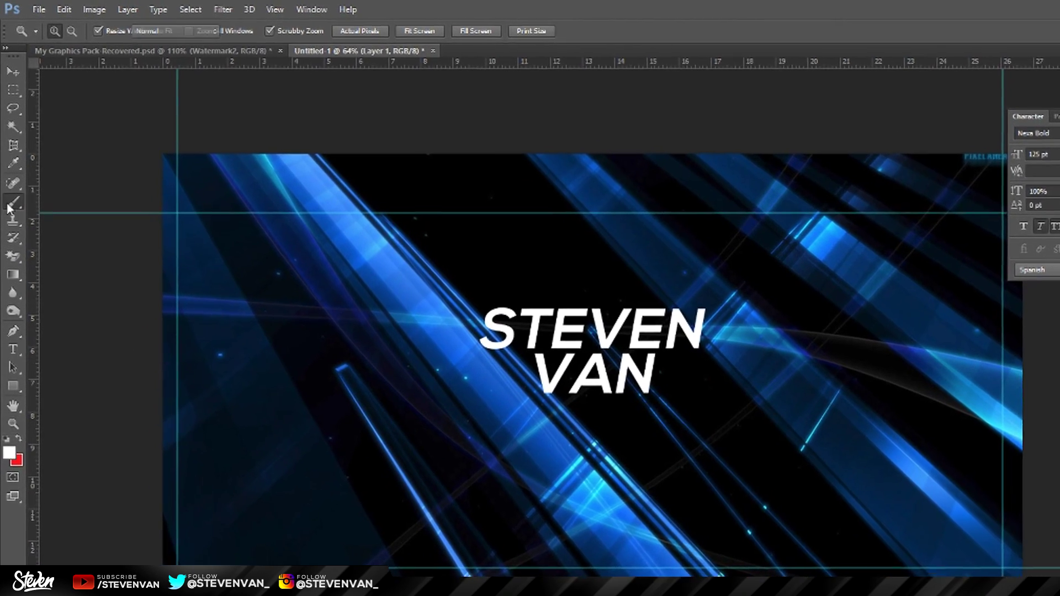
Paint a soft white glow along the top of the canvas on Layer 1.
{"action": "left_click", "coordinate": [9, 208]}
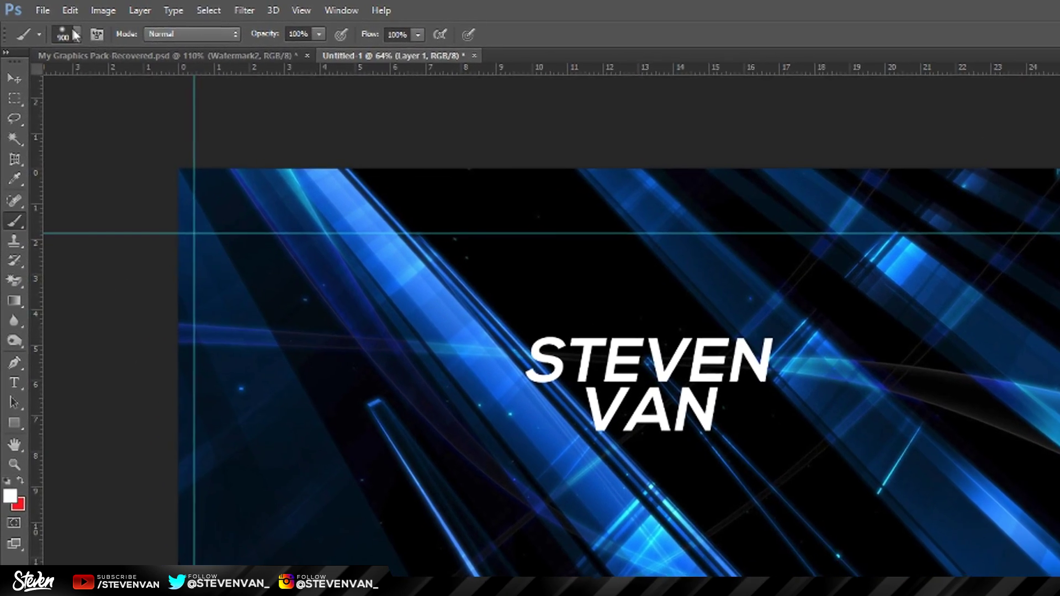
{"action": "left_click", "coordinate": [69, 31]}
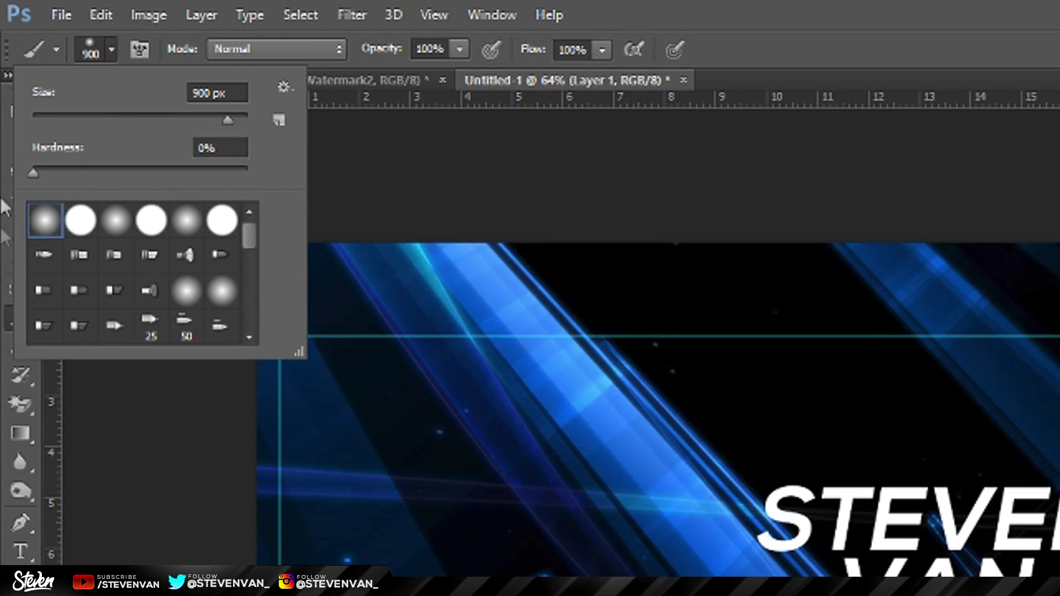
{"action": "key", "text": "Return"}
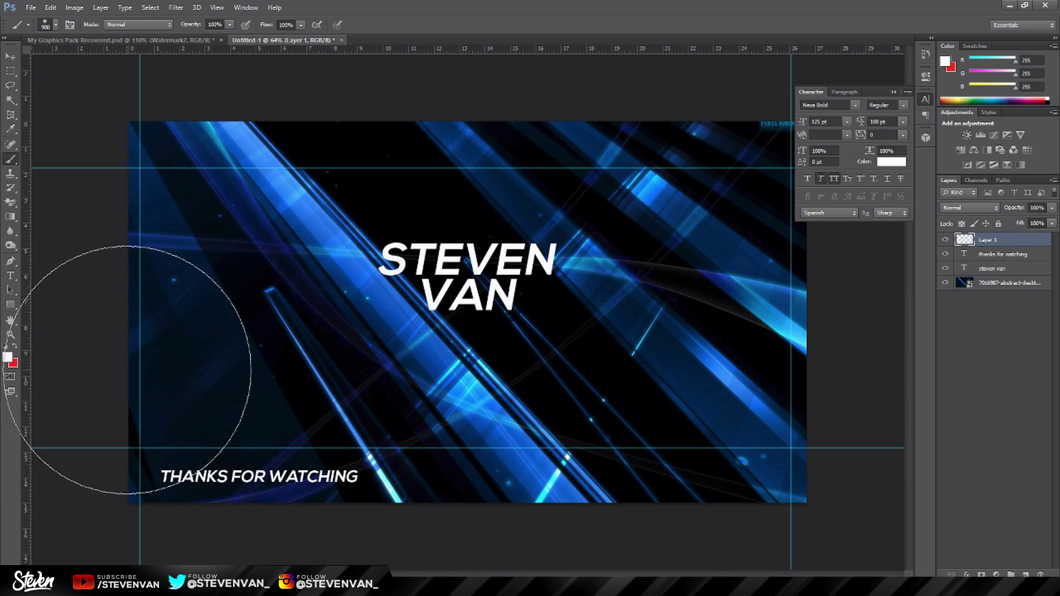
{"action": "scroll", "coordinate": [72, 425], "scroll_direction": "down", "scroll_amount": 2}
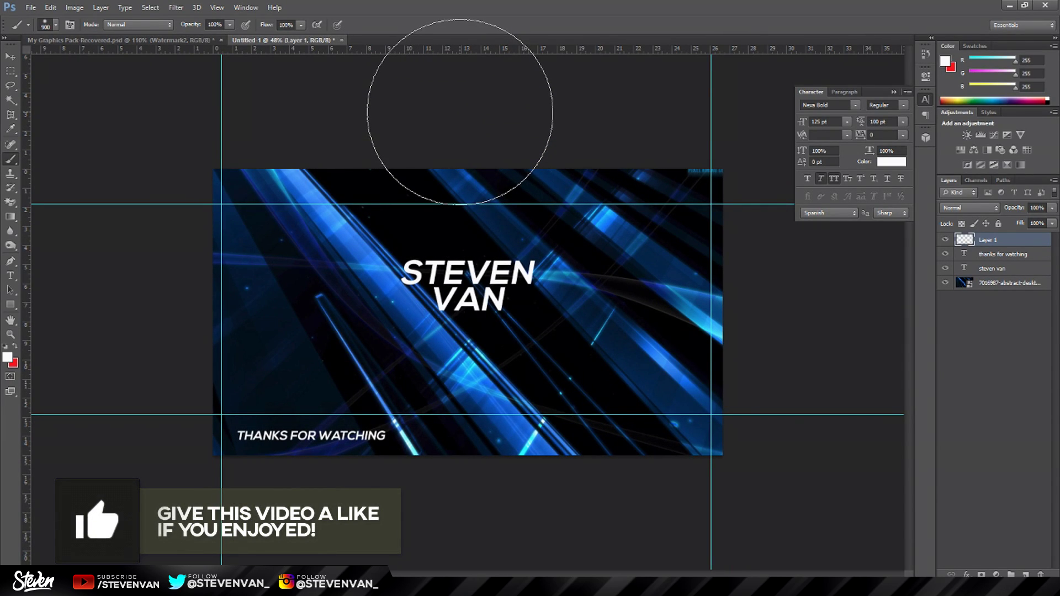
{"action": "left_click", "coordinate": [460, 112]}
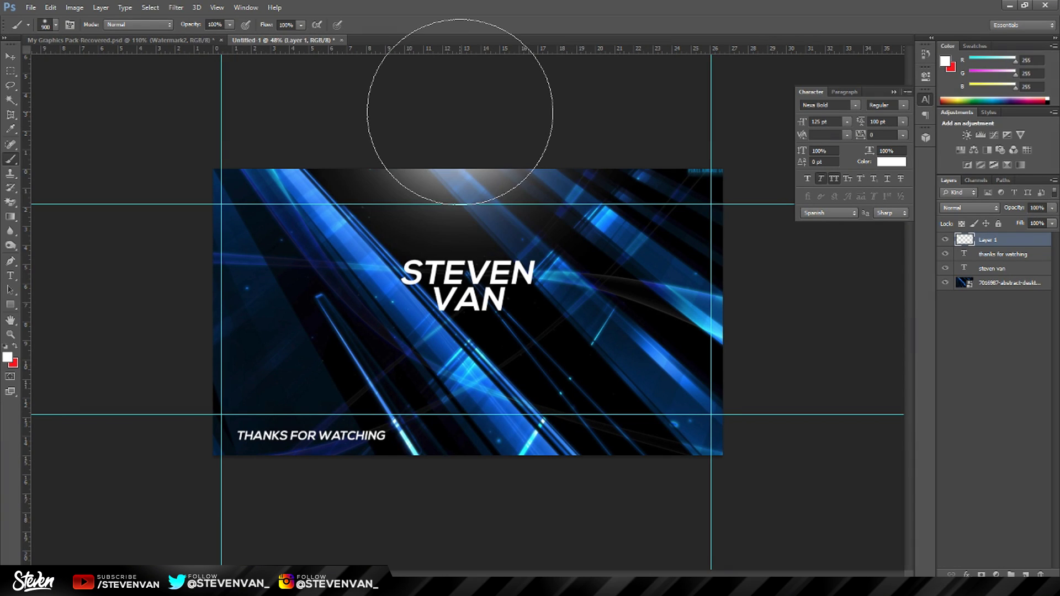
{"action": "left_click", "coordinate": [390, 114]}
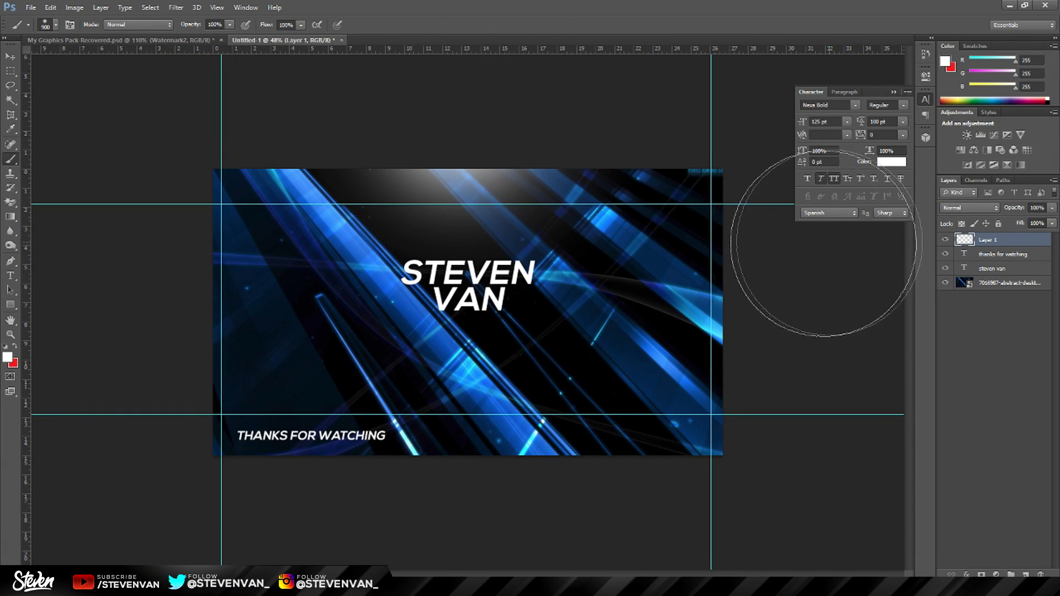
Stretch the glow to the left canvas edge and extend it further down.
{"action": "key", "text": "ctrl+t"}
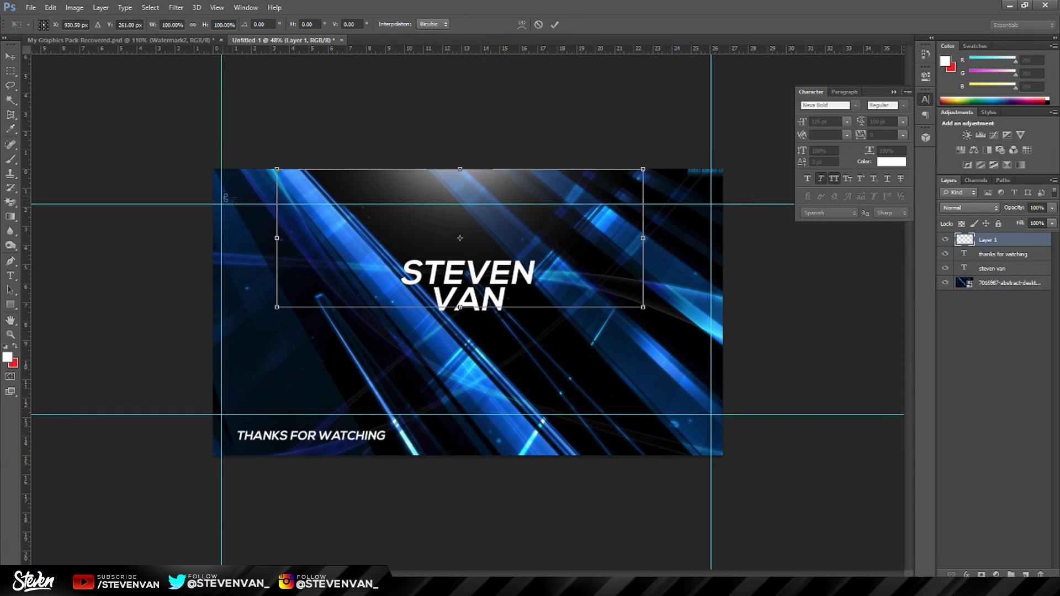
{"action": "left_click_drag", "start_coordinate": [277, 238], "coordinate": [222, 238]}
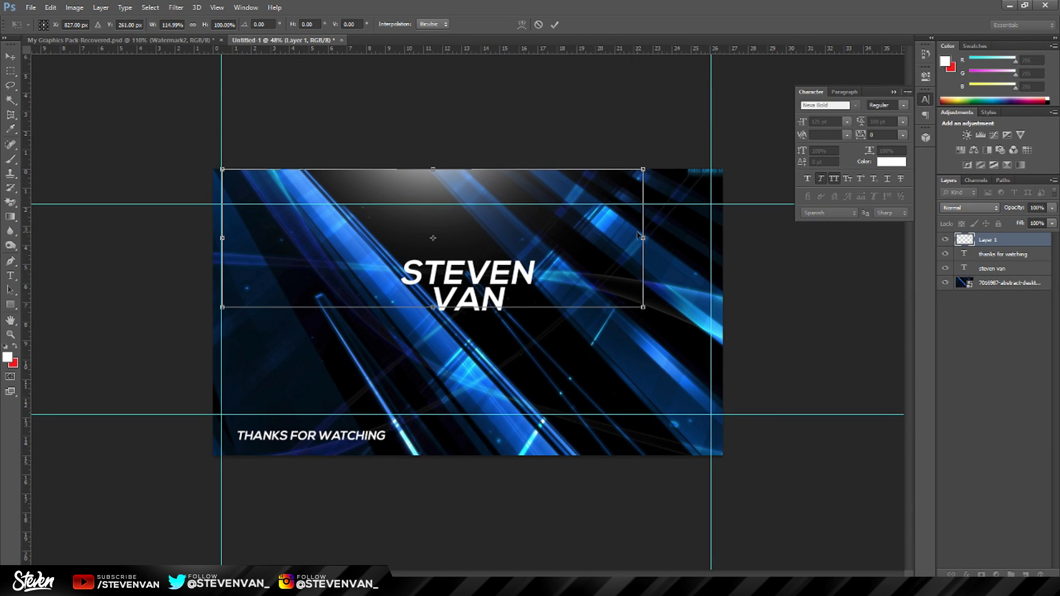
{"action": "left_click_drag", "start_coordinate": [639, 236], "coordinate": [723, 238]}
{"action": "left_click_drag", "start_coordinate": [471, 309], "coordinate": [472, 332]}
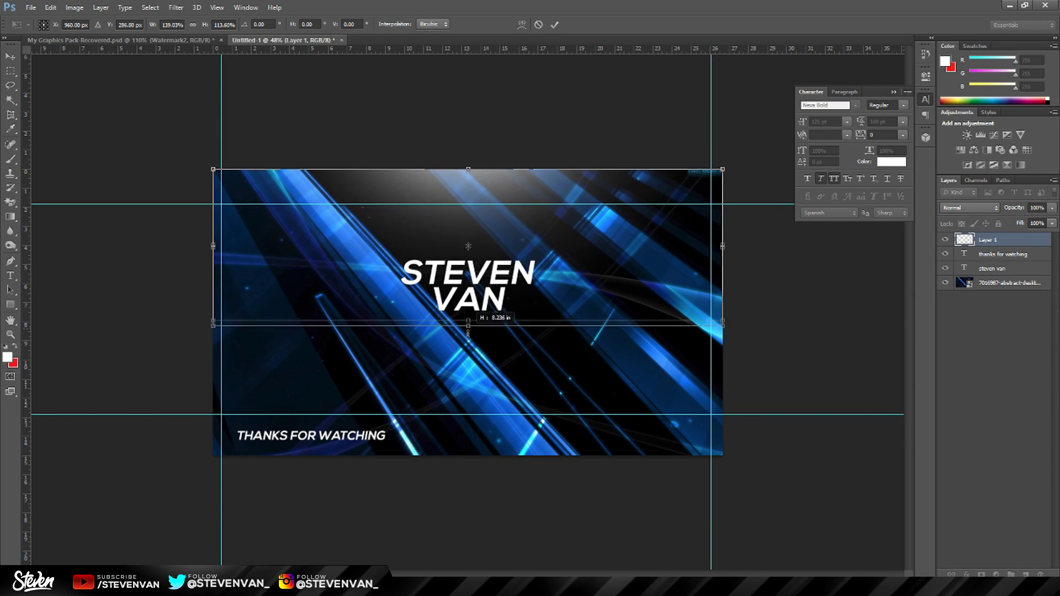
{"action": "key", "text": "Return"}
{"action": "key", "text": "b"}
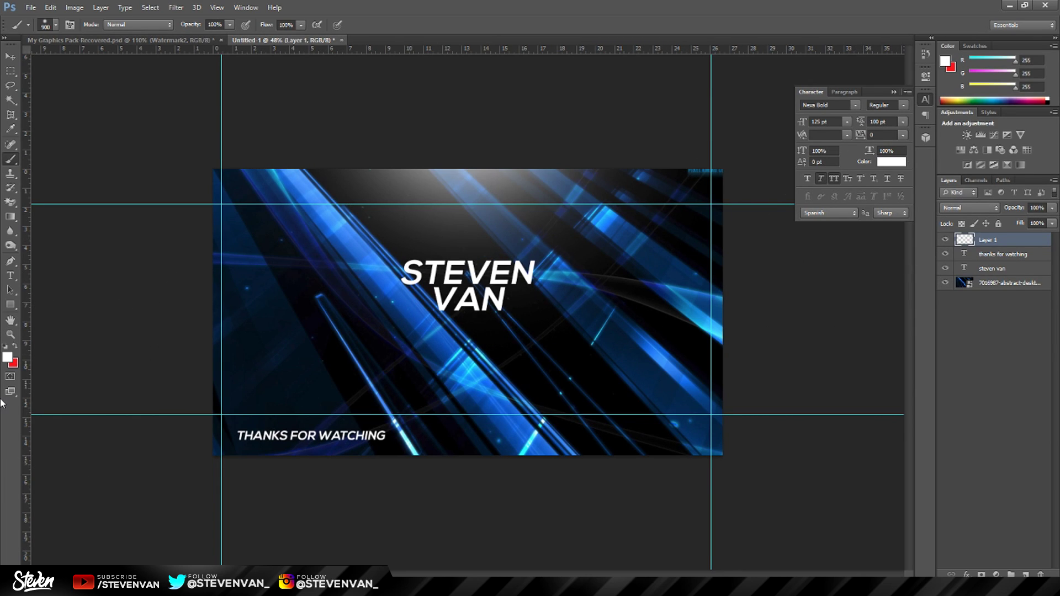
On new Layer 2, paint a blue 00ccff glow near the bottom of the canvas.
{"action": "left_click", "coordinate": [8, 358]}
{"action": "type", "text": "00fffc"}
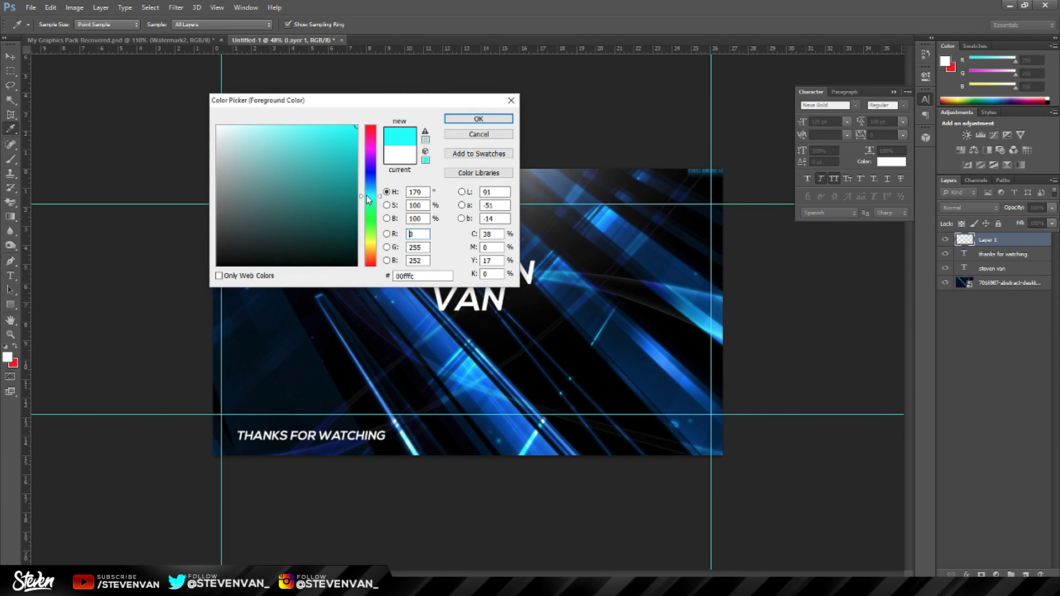
{"action": "key", "text": "Return"}
{"action": "left_click", "coordinate": [1024, 575]}
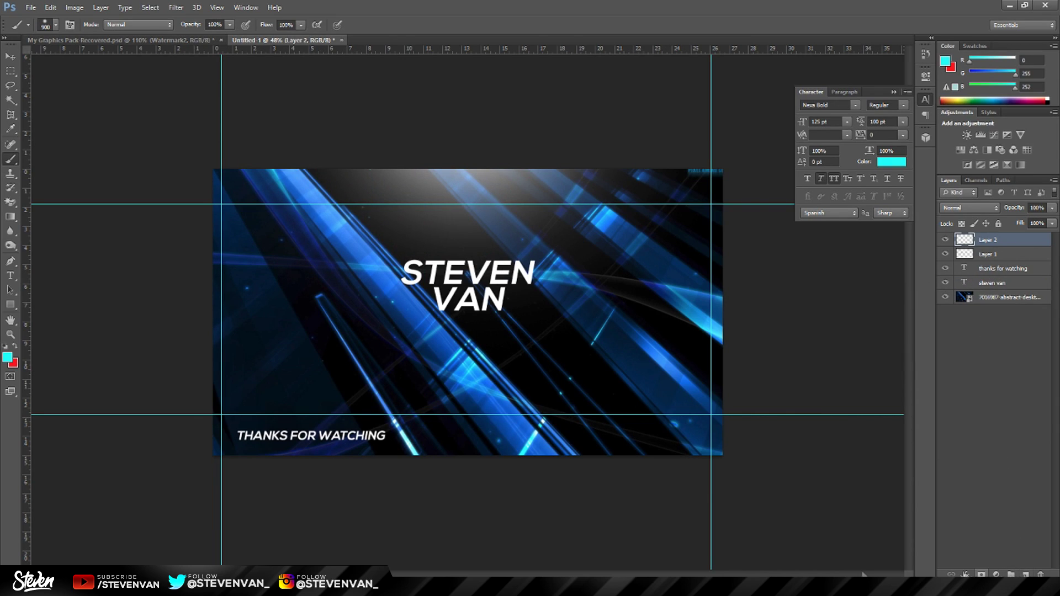
{"action": "left_click", "coordinate": [475, 544]}
{"action": "left_click", "coordinate": [8, 358]}
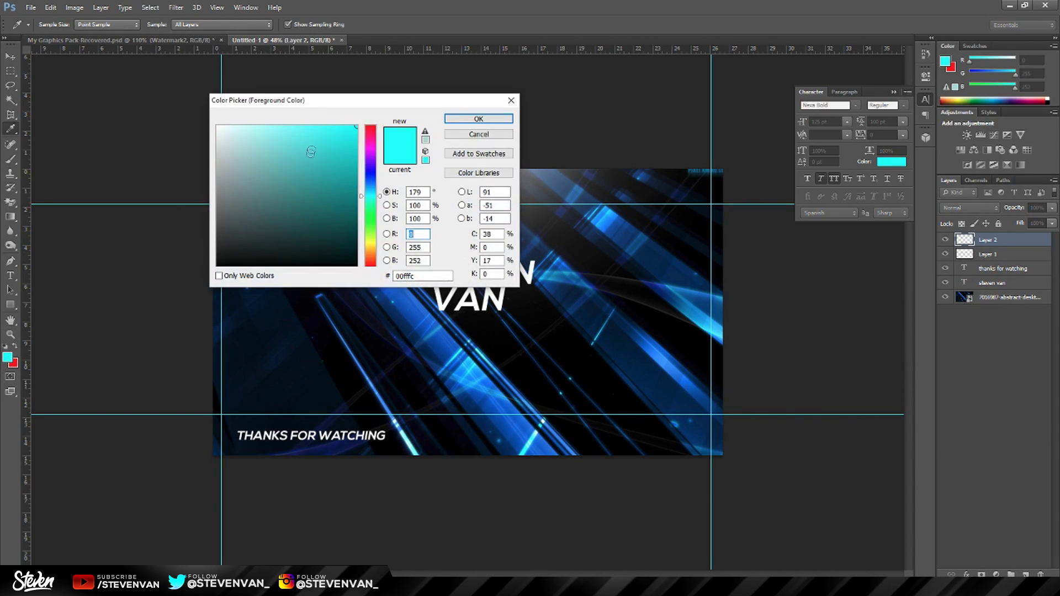
{"action": "left_click", "coordinate": [370, 191]}
{"action": "key", "text": "Return"}
{"action": "left_click", "coordinate": [466, 507]}
Stretch the blue bottom glow across the full canvas width.
{"action": "key", "text": "ctrl+t"}
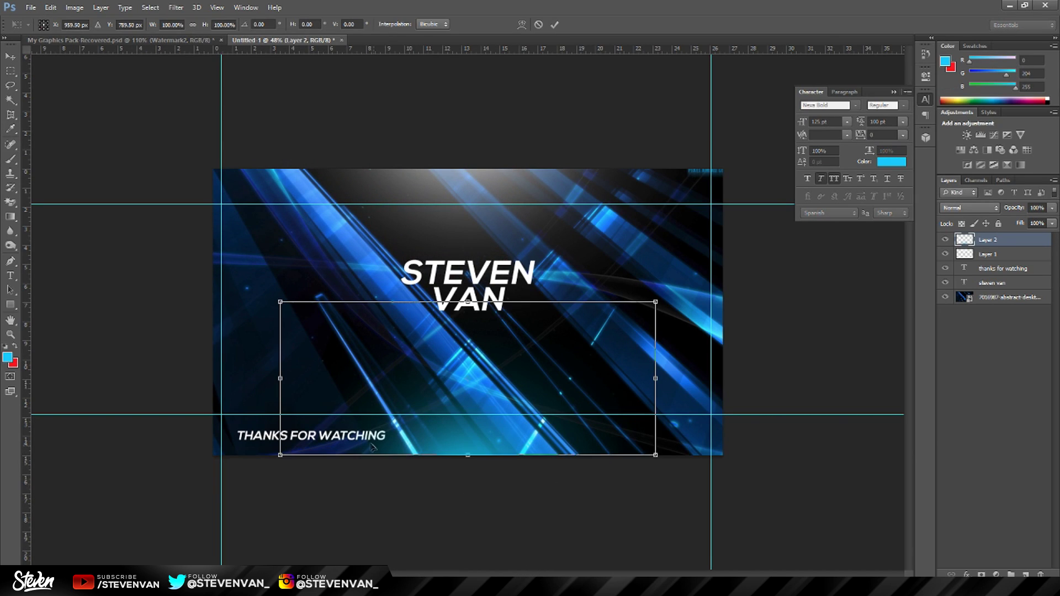
{"action": "left_click_drag", "start_coordinate": [281, 378], "coordinate": [234, 377]}
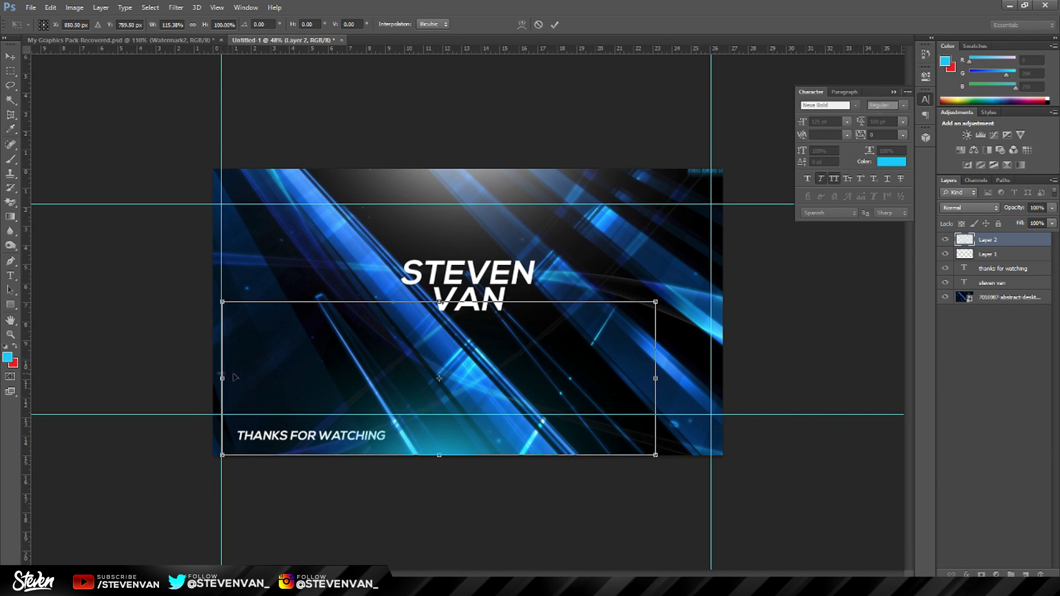
{"action": "left_click_drag", "start_coordinate": [652, 379], "coordinate": [720, 382]}
{"action": "key", "text": "Return"}
{"action": "scroll", "coordinate": [717, 380], "scroll_direction": "up", "scroll_amount": 2}
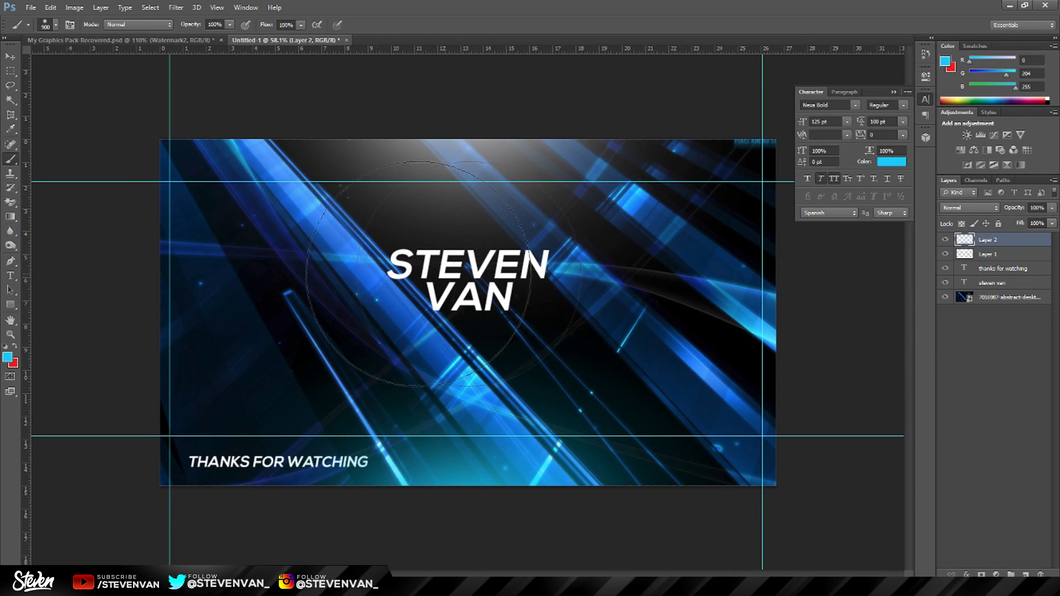
{"action": "key", "text": "z"}
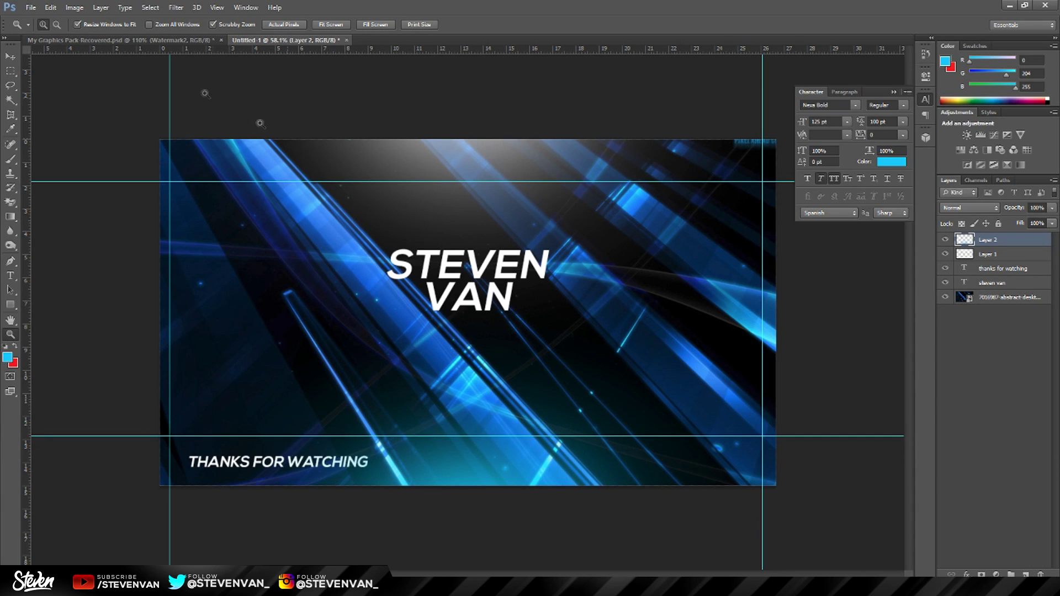
{"action": "left_click", "coordinate": [144, 40]}
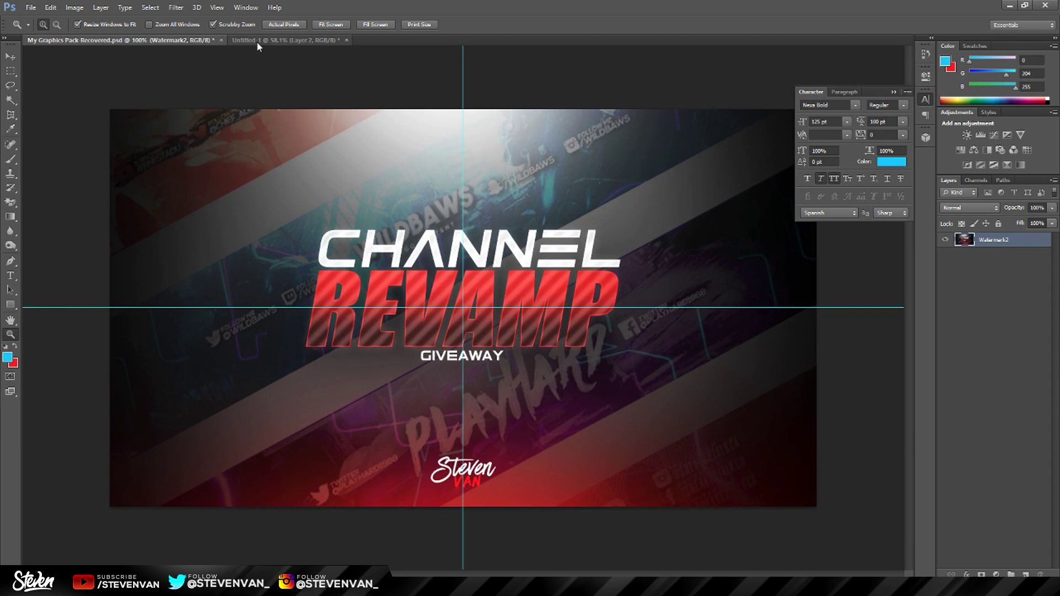
Back in Untitled-1, group Layer 1 and Layer 2 into Group 1.
{"action": "left_click", "coordinate": [257, 41]}
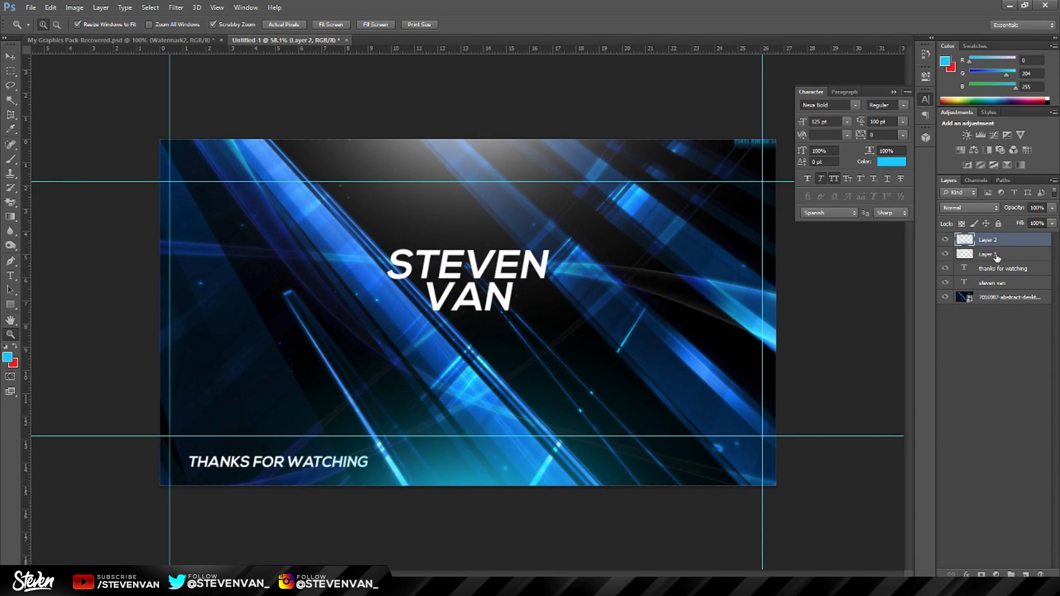
{"action": "left_click", "coordinate": [997, 256]}
{"action": "left_click", "coordinate": [989, 240], "text": "shift"}
{"action": "key", "text": "ctrl+g"}
Add Layer 3 and brush black along the left and right edges.
{"action": "left_click", "coordinate": [1026, 574]}
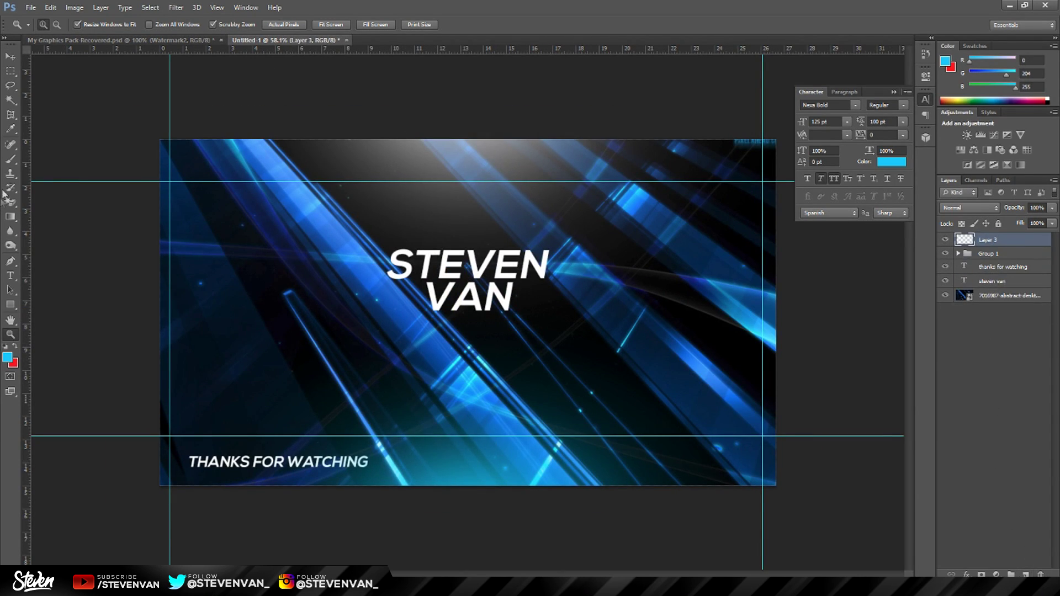
{"action": "left_click", "coordinate": [10, 159]}
{"action": "left_click", "coordinate": [7, 357]}
{"action": "left_click", "coordinate": [232, 270]}
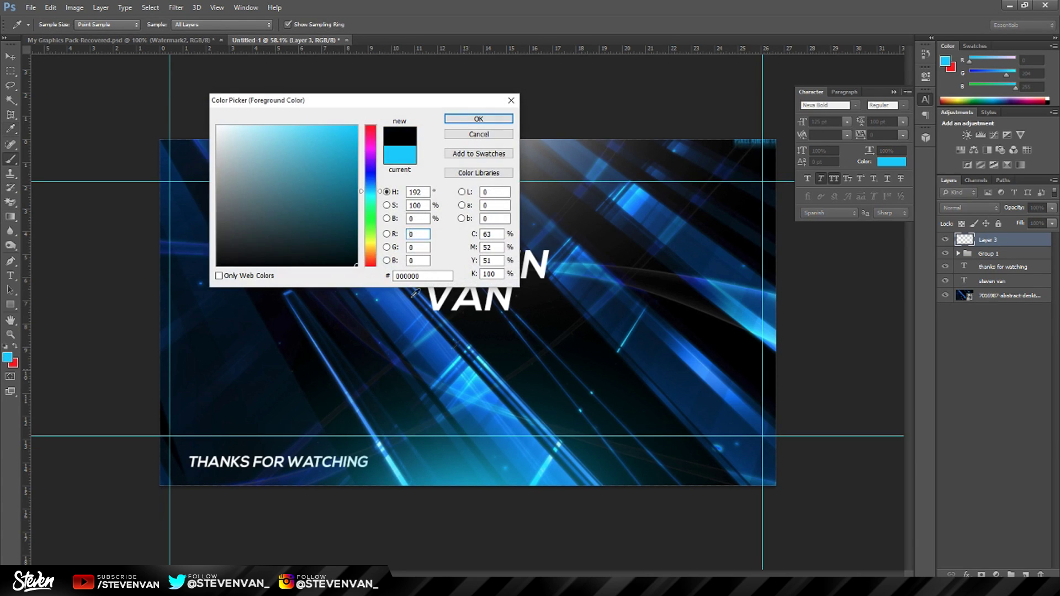
{"action": "key", "text": "Return"}
{"action": "mouse_move", "coordinate": [165, 178]}
{"action": "left_mouse_down"}
{"action": "mouse_move", "coordinate": [125, 394]}
{"action": "mouse_move", "coordinate": [146, 575]}
{"action": "left_mouse_up"}
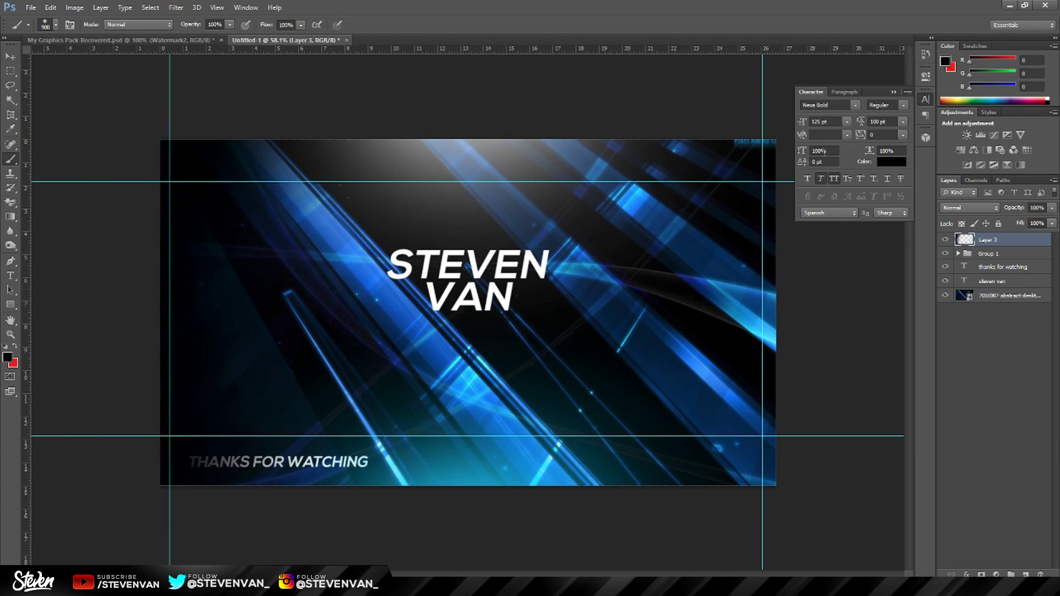
{"action": "mouse_move", "coordinate": [758, 142]}
{"action": "left_mouse_down"}
{"action": "mouse_move", "coordinate": [812, 359]}
{"action": "mouse_move", "coordinate": [766, 547]}
{"action": "left_mouse_up"}
Lower Layer 3's opacity to 71% and toggle its visibility to compare.
{"action": "scroll", "coordinate": [718, 387], "scroll_direction": "down", "scroll_amount": 1}
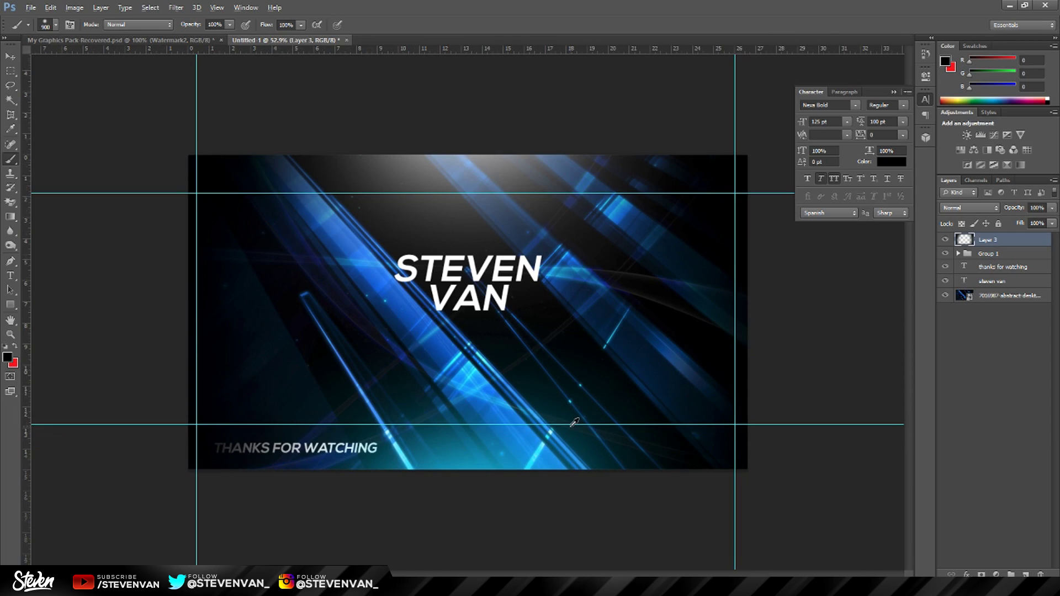
{"action": "scroll", "coordinate": [828, 343], "scroll_direction": "up", "scroll_amount": 1}
{"action": "key", "text": "alt"}
{"action": "left_click", "coordinate": [1053, 208]}
{"action": "left_click_drag", "start_coordinate": [1052, 221], "coordinate": [1037, 223]}
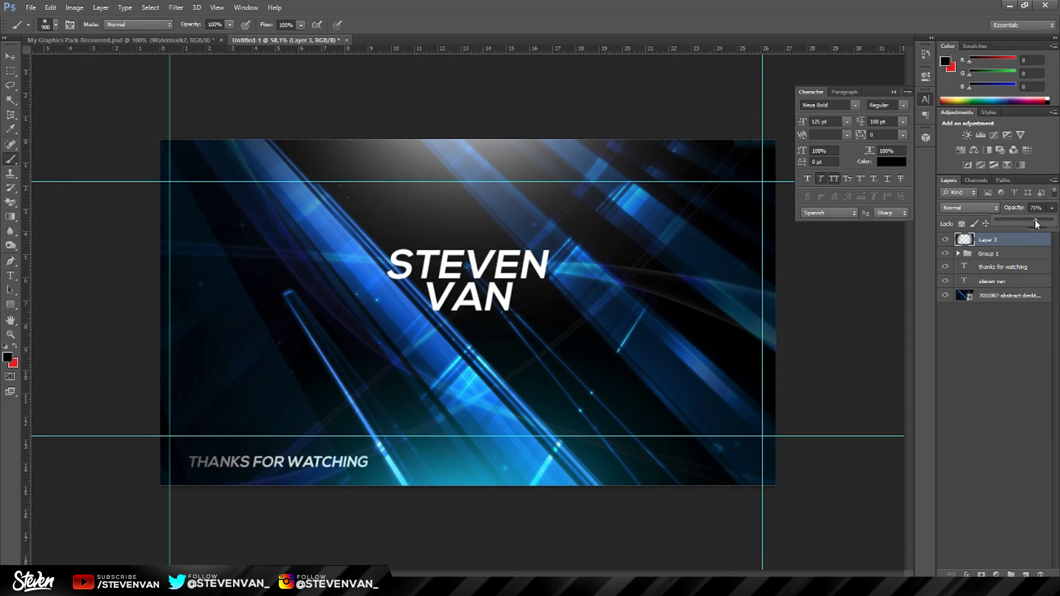
{"action": "left_click", "coordinate": [944, 241]}
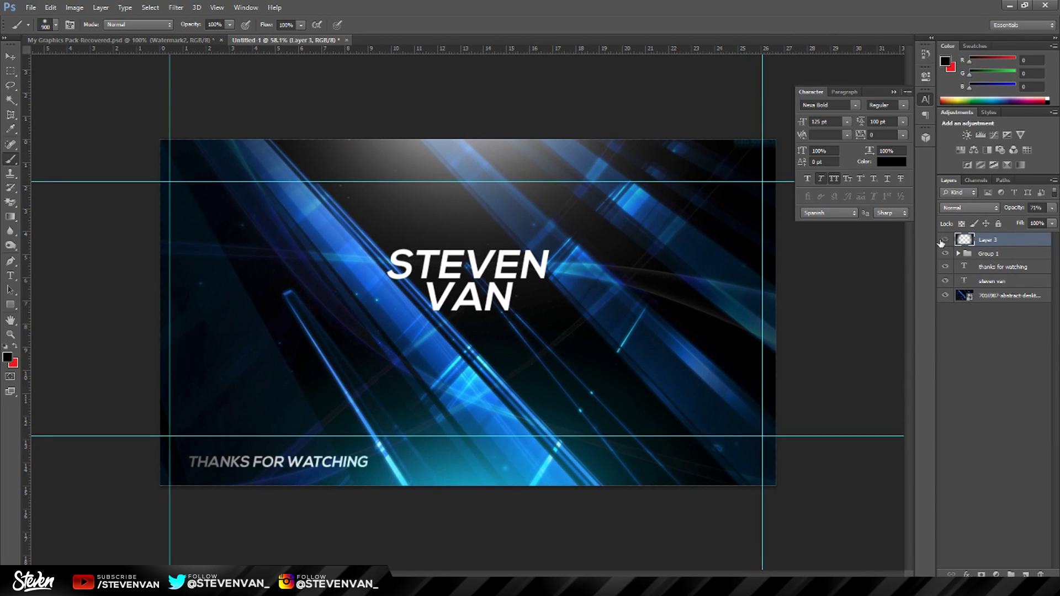
{"action": "left_click", "coordinate": [944, 241]}
Show Layer 3 again and shift the THANKS FOR WATCHING text about 100 px right.
{"action": "left_click", "coordinate": [945, 241]}
{"action": "left_click", "coordinate": [997, 264]}
{"action": "left_click", "coordinate": [10, 56]}
{"action": "left_click_drag", "start_coordinate": [251, 394], "coordinate": [307, 397]}
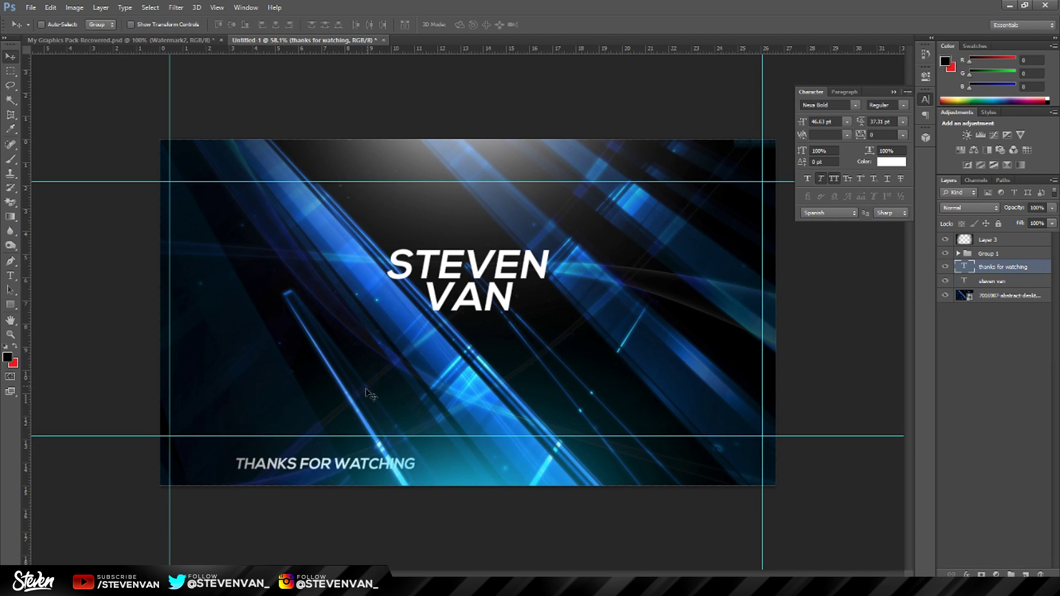
{"action": "left_click", "coordinate": [10, 334]}
{"action": "left_click_drag", "start_coordinate": [332, 497], "coordinate": [398, 442]}
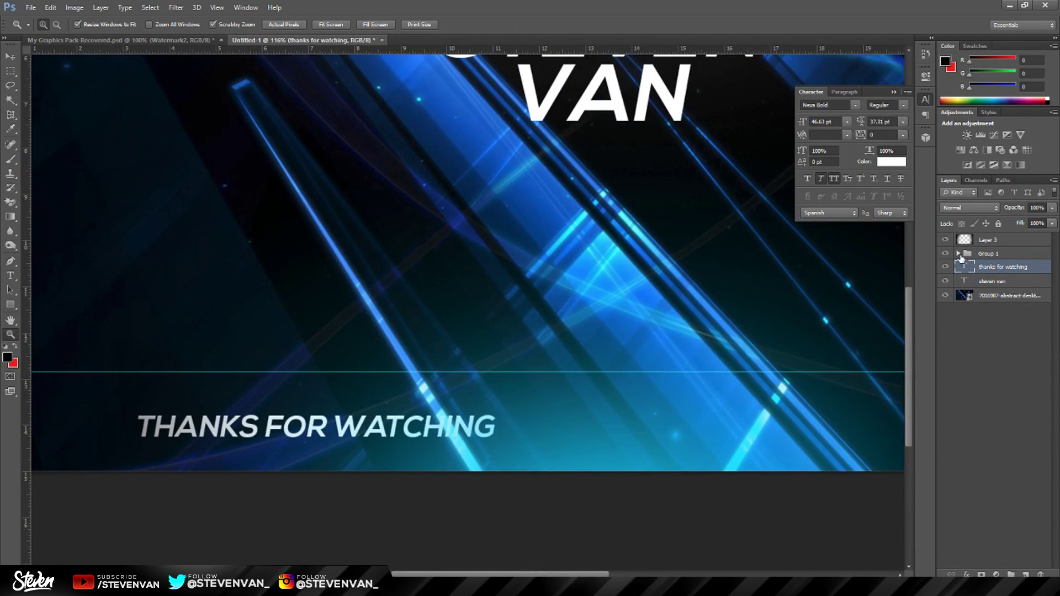
Fade Layer 2 inside Group 1 to 56% opacity.
{"action": "left_click", "coordinate": [959, 253]}
{"action": "left_click", "coordinate": [997, 268]}
{"action": "left_click", "coordinate": [1053, 223]}
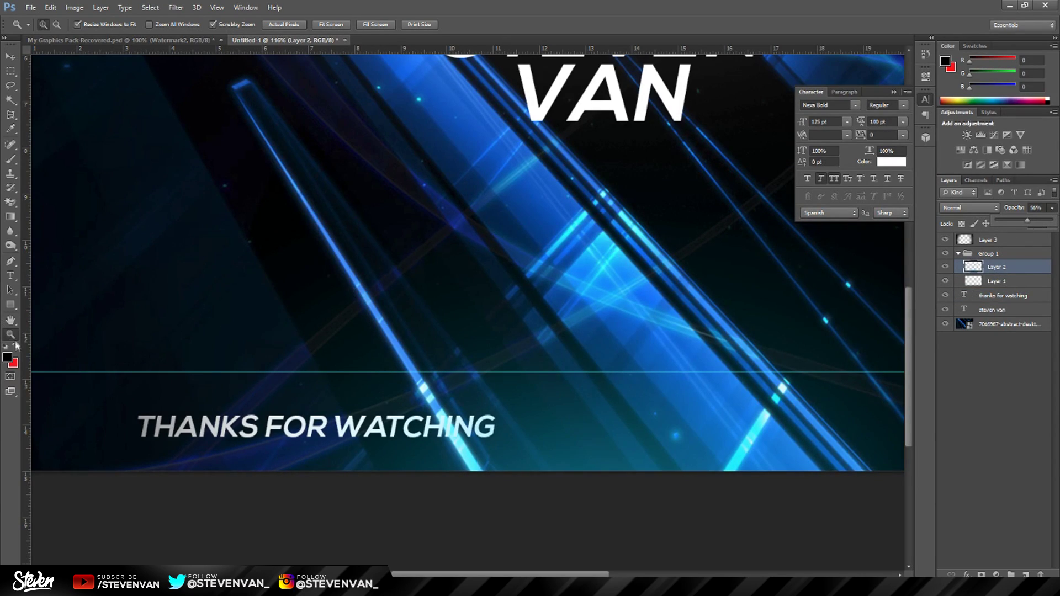
{"action": "left_click_drag", "start_coordinate": [436, 427], "coordinate": [416, 427]}
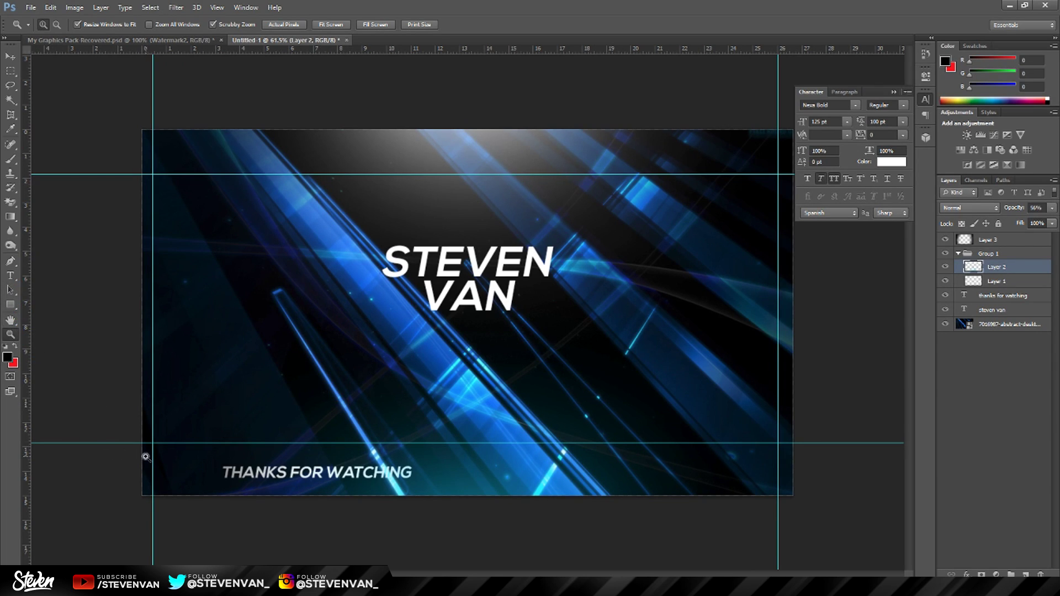
Draw a thin white rectangle bar across the design above the THANKS FOR WATCHING text.
{"action": "left_click", "coordinate": [6, 306]}
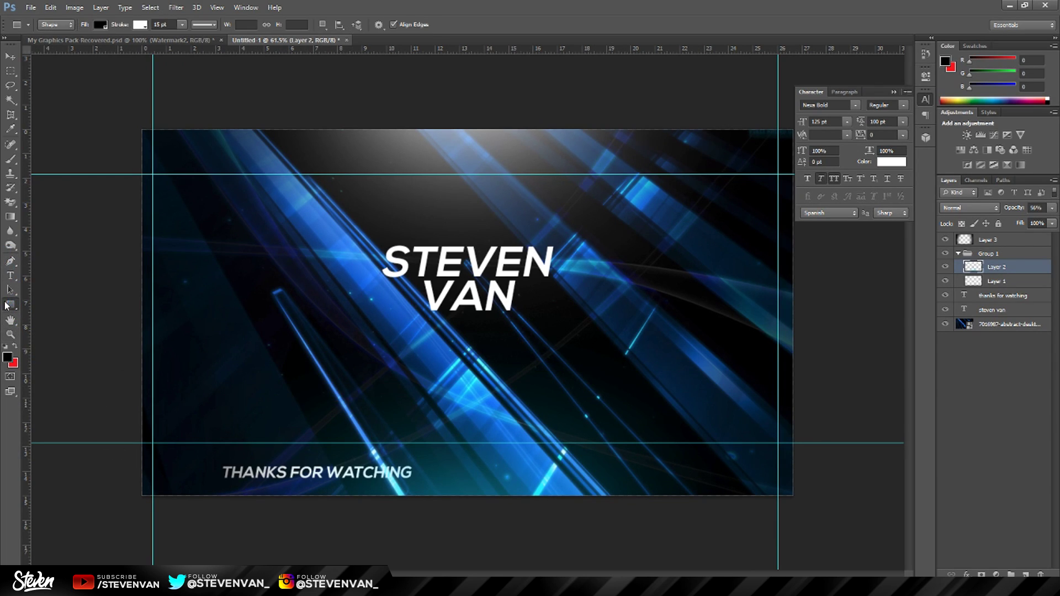
{"action": "left_click", "coordinate": [7, 357]}
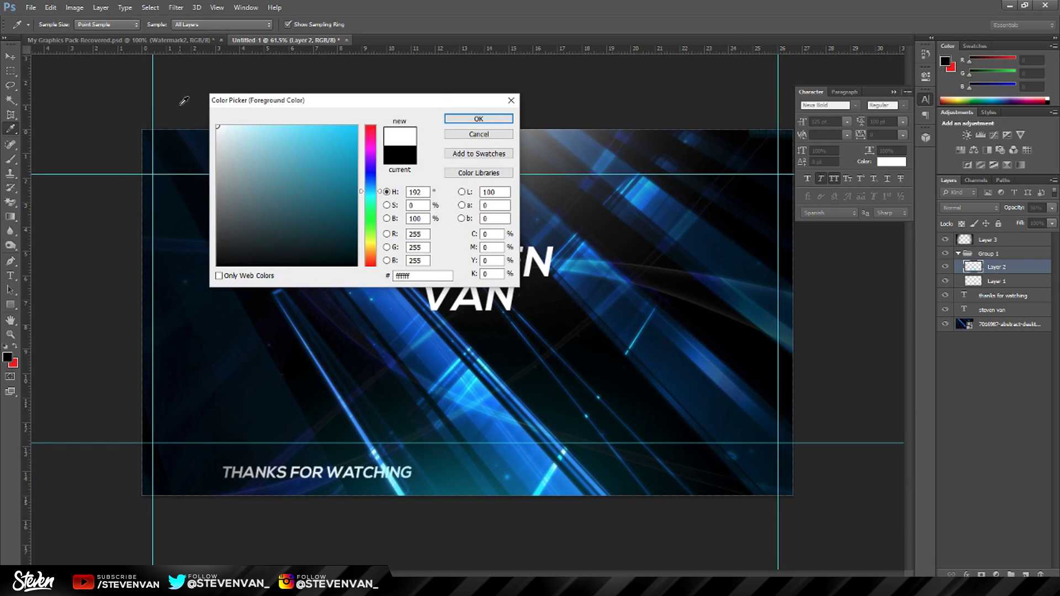
{"action": "key", "text": "Return"}
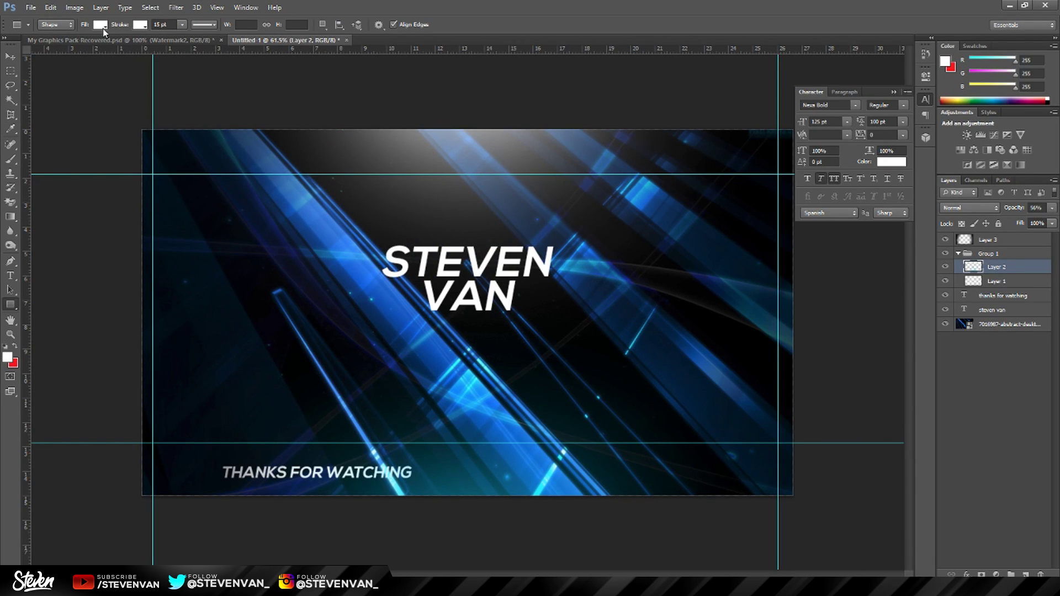
{"action": "left_click", "coordinate": [102, 28]}
{"action": "left_click", "coordinate": [97, 29]}
{"action": "left_click", "coordinate": [100, 28]}
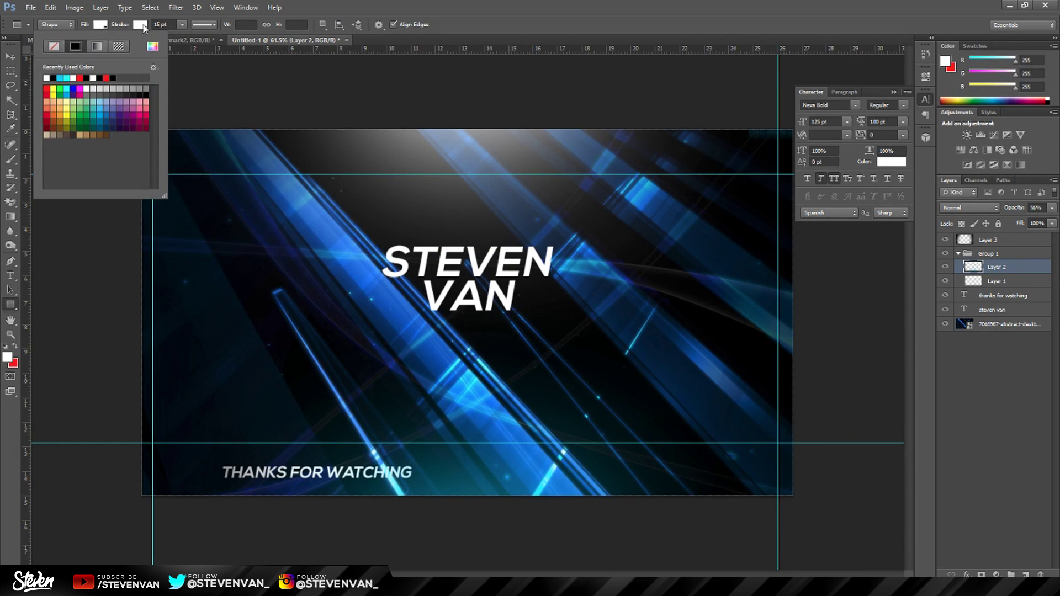
{"action": "left_click", "coordinate": [142, 453]}
{"action": "mouse_move", "coordinate": [142, 453]}
{"action": "left_mouse_down"}
{"action": "mouse_move", "coordinate": [820, 461]}
{"action": "mouse_move", "coordinate": [821, 452]}
{"action": "left_mouse_up"}
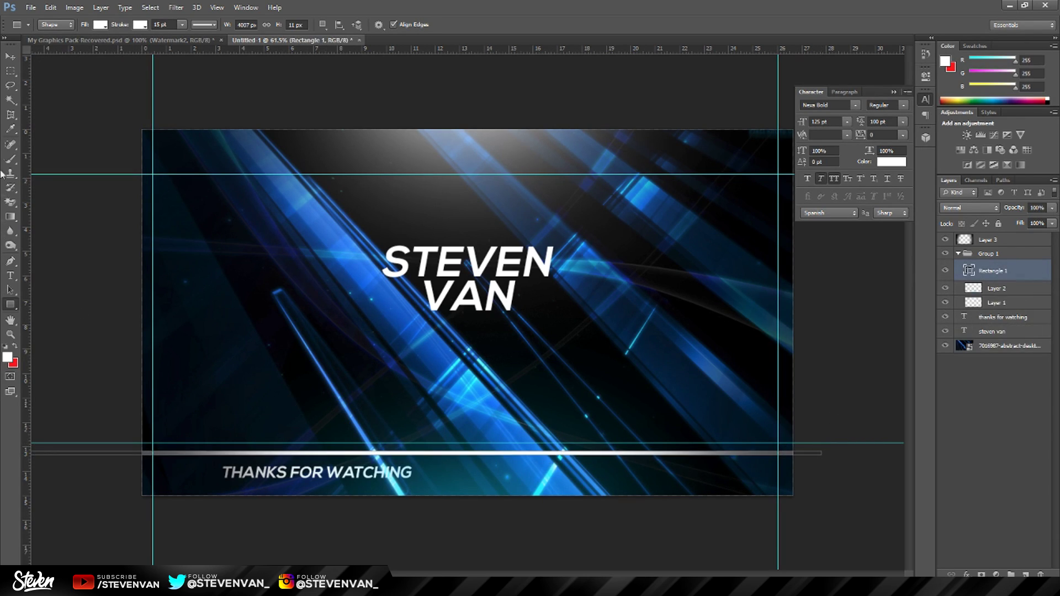
Nudge the white bar up slightly, zoom into the lower text, then undo the bar.
{"action": "left_click", "coordinate": [10, 56]}
{"action": "left_click_drag", "start_coordinate": [397, 293], "coordinate": [397, 284]}
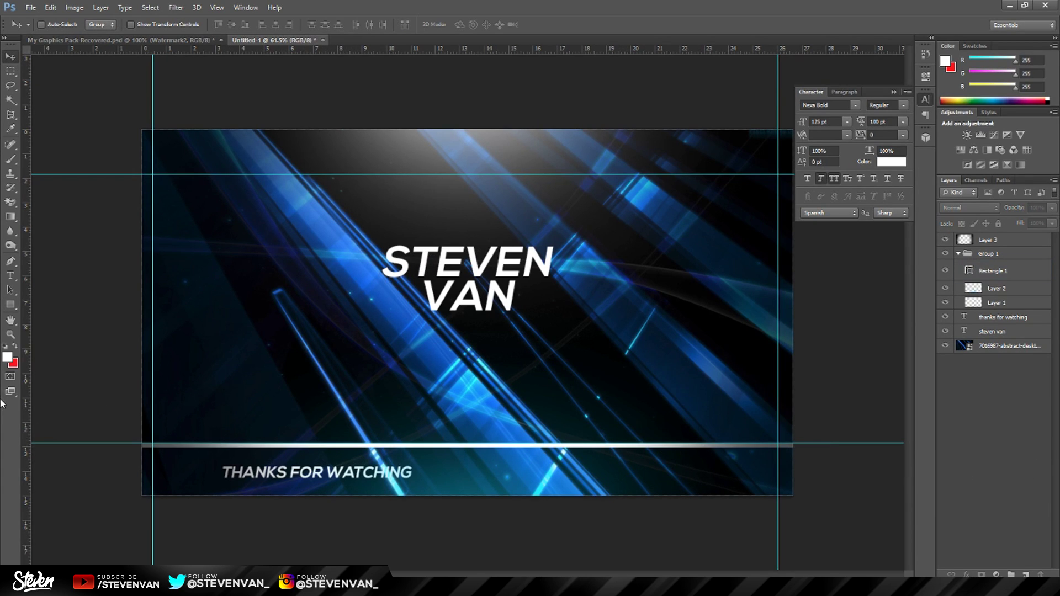
{"action": "left_click", "coordinate": [10, 334]}
{"action": "left_click_drag", "start_coordinate": [372, 491], "coordinate": [192, 473]}
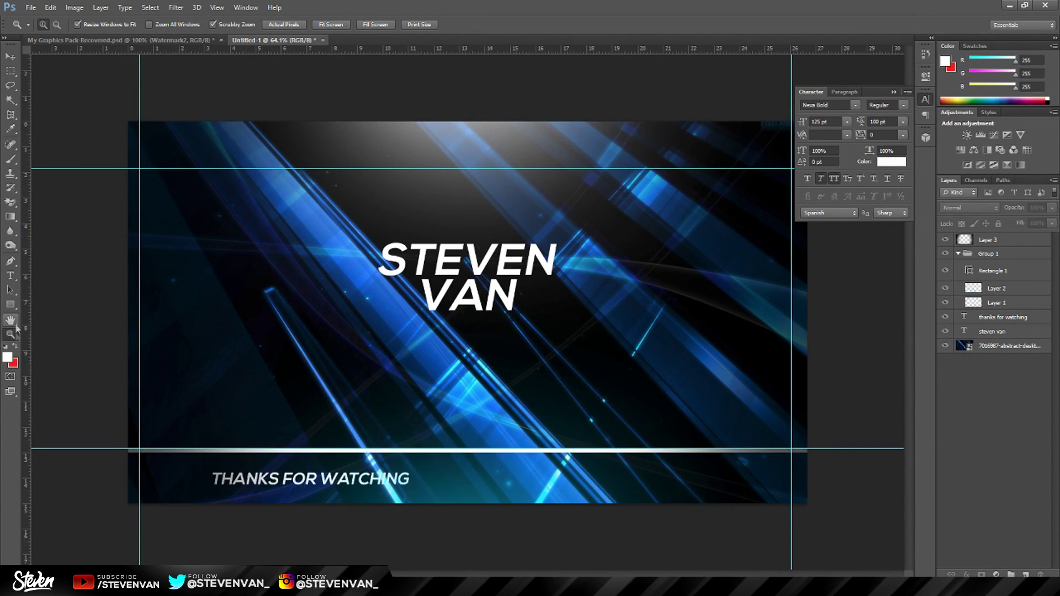
{"action": "left_click_drag", "start_coordinate": [466, 293], "coordinate": [470, 293]}
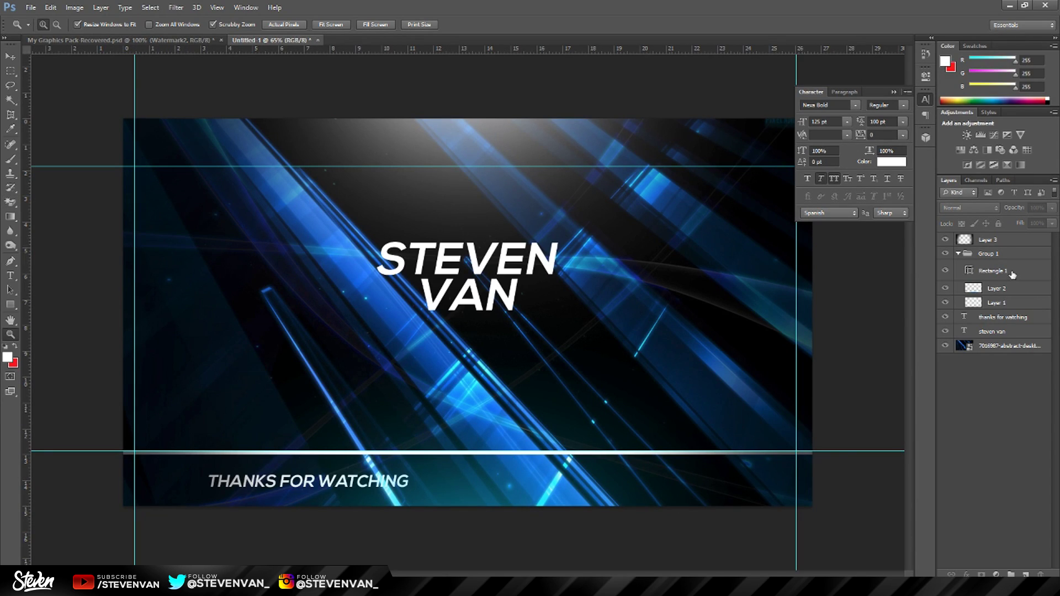
{"action": "key", "text": "ctrl+z"}
{"action": "left_click", "coordinate": [11, 305]}
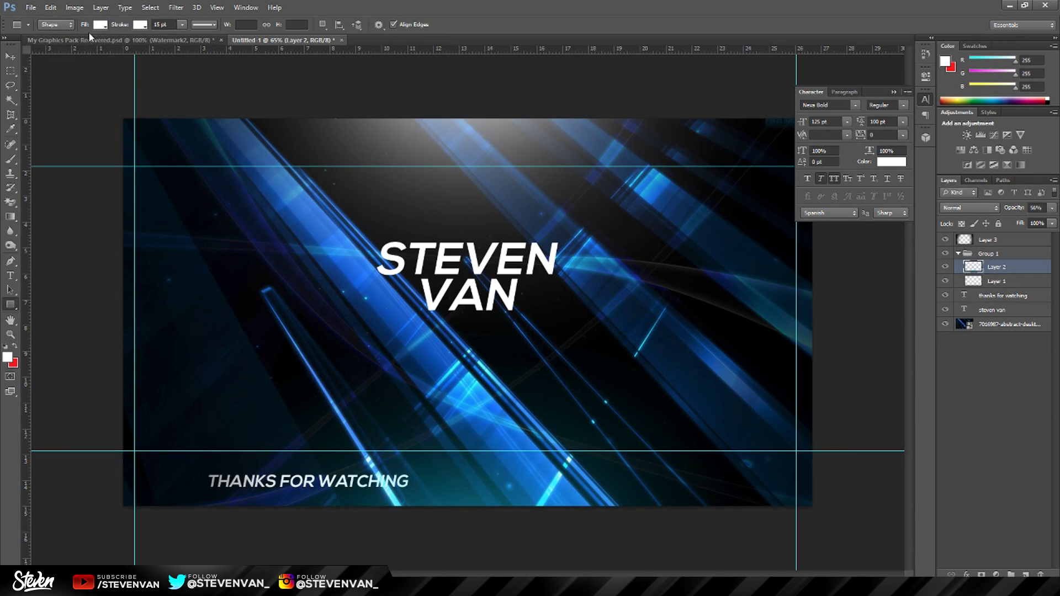
{"action": "left_click", "coordinate": [100, 25]}
{"action": "left_click", "coordinate": [77, 96]}
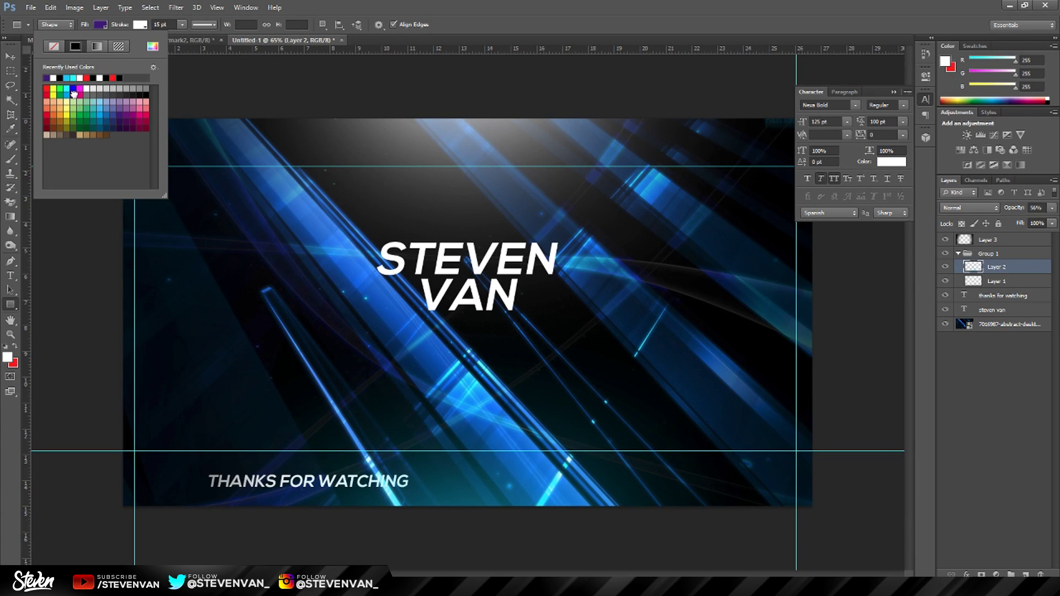
{"action": "left_click", "coordinate": [74, 89]}
{"action": "left_click", "coordinate": [856, 526]}
{"action": "left_click_drag", "start_coordinate": [798, 562], "coordinate": [117, 454]}
{"action": "key", "text": "ctrl+bracketleft"}
{"action": "key", "text": "ctrl+bracketleft"}
{"action": "key", "text": "ctrl+bracketleft"}
{"action": "key", "text": "ctrl+bracketleft"}
{"action": "key", "text": "ctrl+bracketleft"}
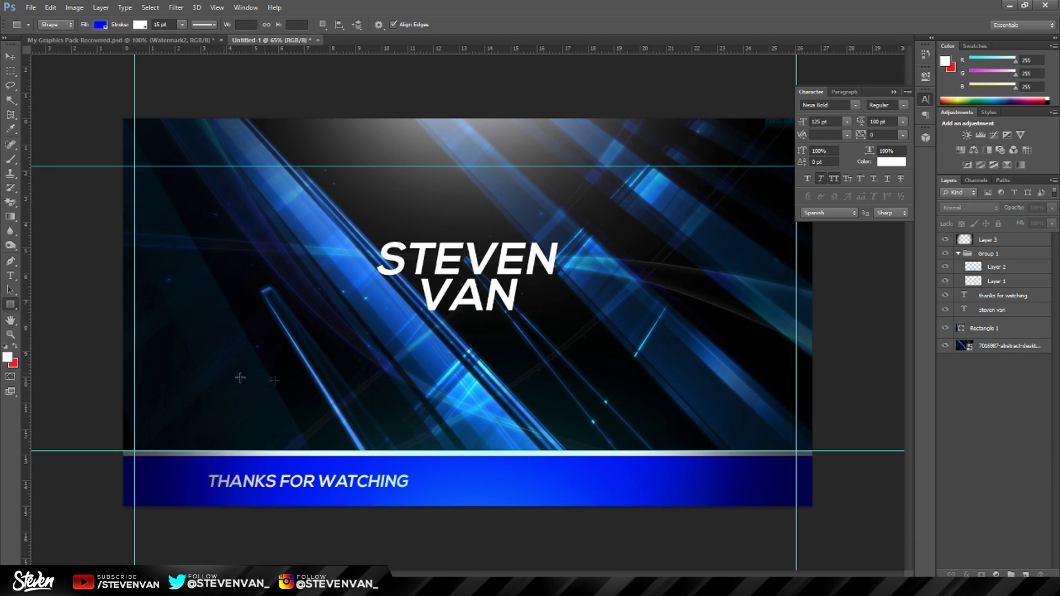
{"action": "left_click", "coordinate": [998, 335]}
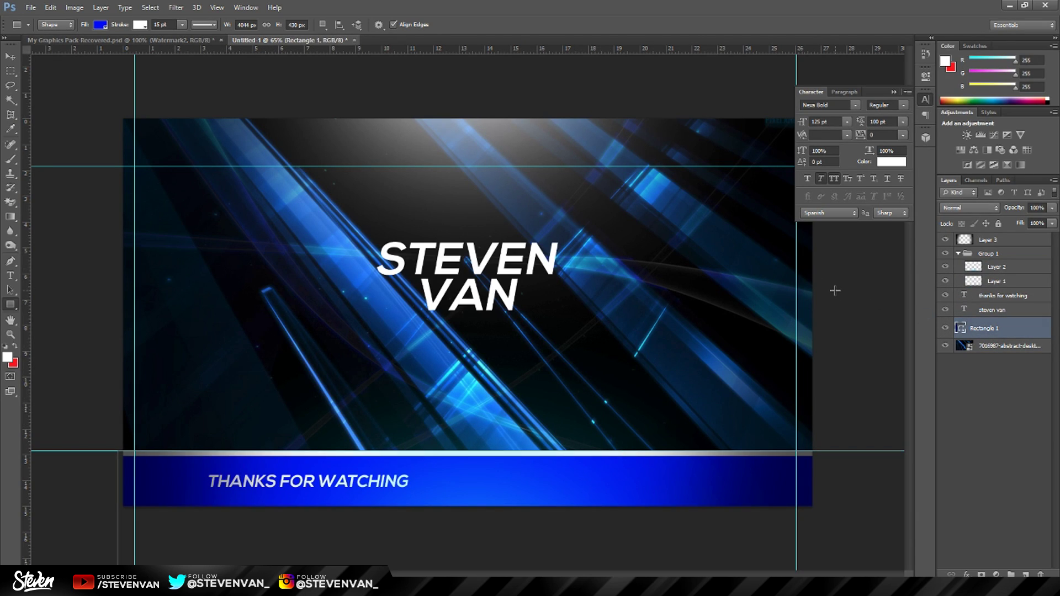
{"action": "key", "text": "Delete"}
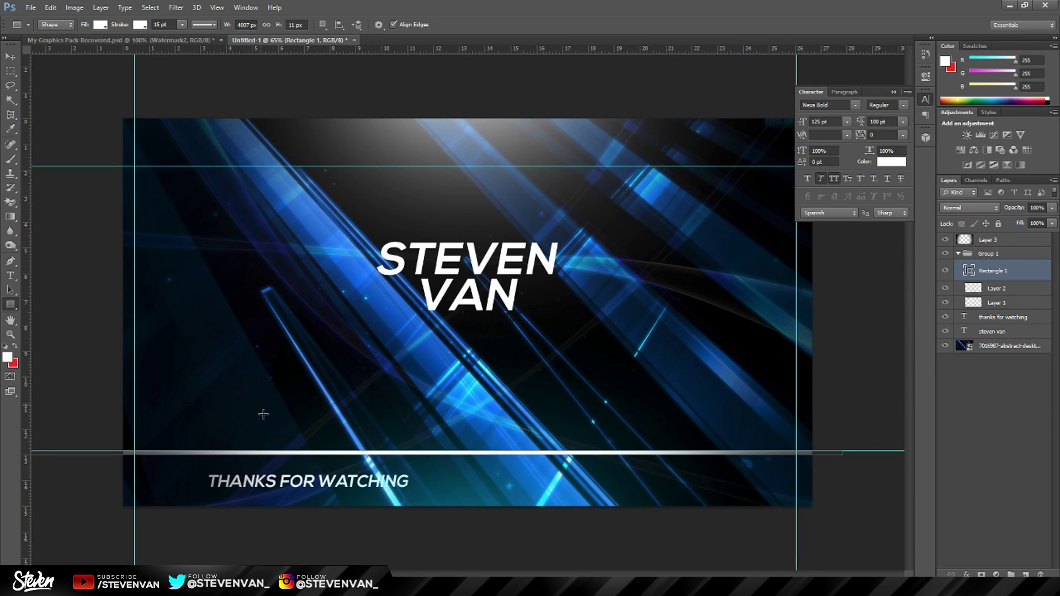
{"action": "key", "text": "z"}
{"action": "key", "text": "ctrl+plus"}
{"action": "left_click_drag", "start_coordinate": [305, 489], "coordinate": [403, 507]}
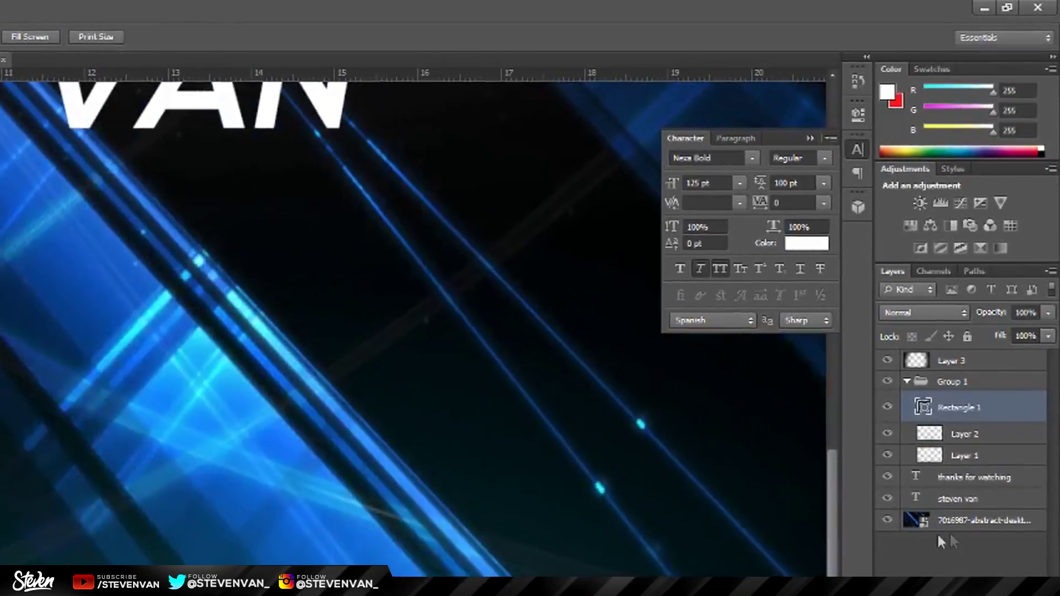
Add a Hue/Saturation layer above the abstract background with Lightness -78, viewing at 66.7%.
{"action": "left_click", "coordinate": [976, 420]}
{"action": "left_click", "coordinate": [897, 246]}
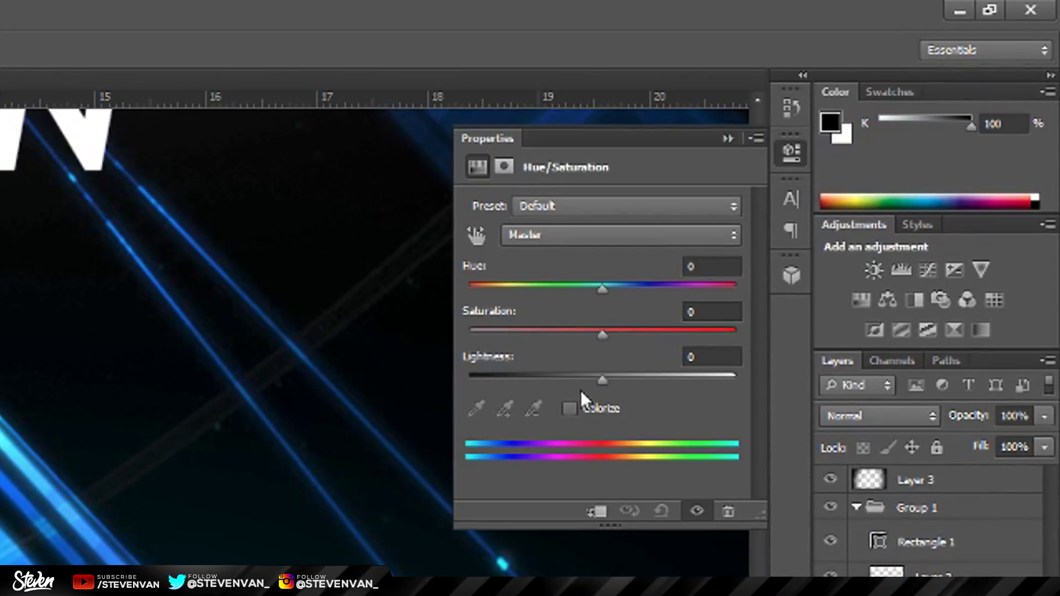
{"action": "left_click_drag", "start_coordinate": [602, 377], "coordinate": [499, 377]}
{"action": "key", "text": "ctrl+0"}
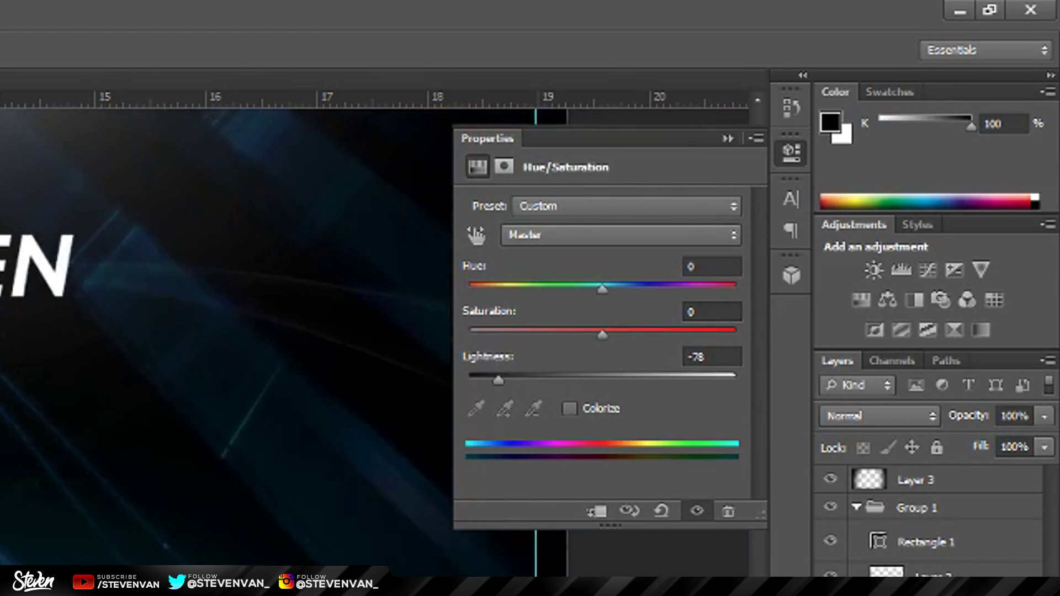
{"action": "left_click_drag", "start_coordinate": [377, 318], "coordinate": [394, 361]}
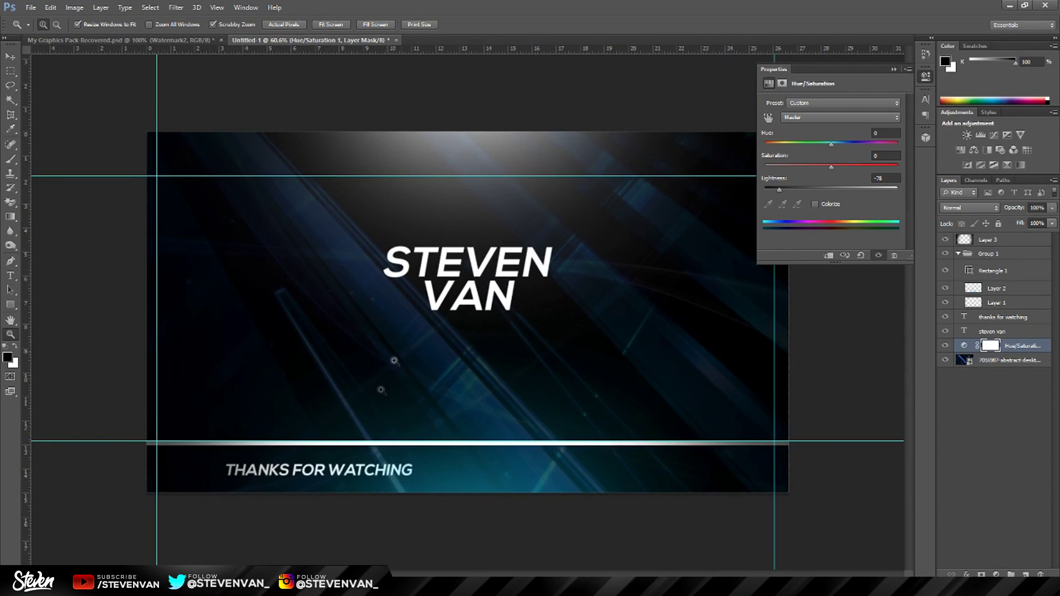
{"action": "left_click", "coordinate": [390, 450]}
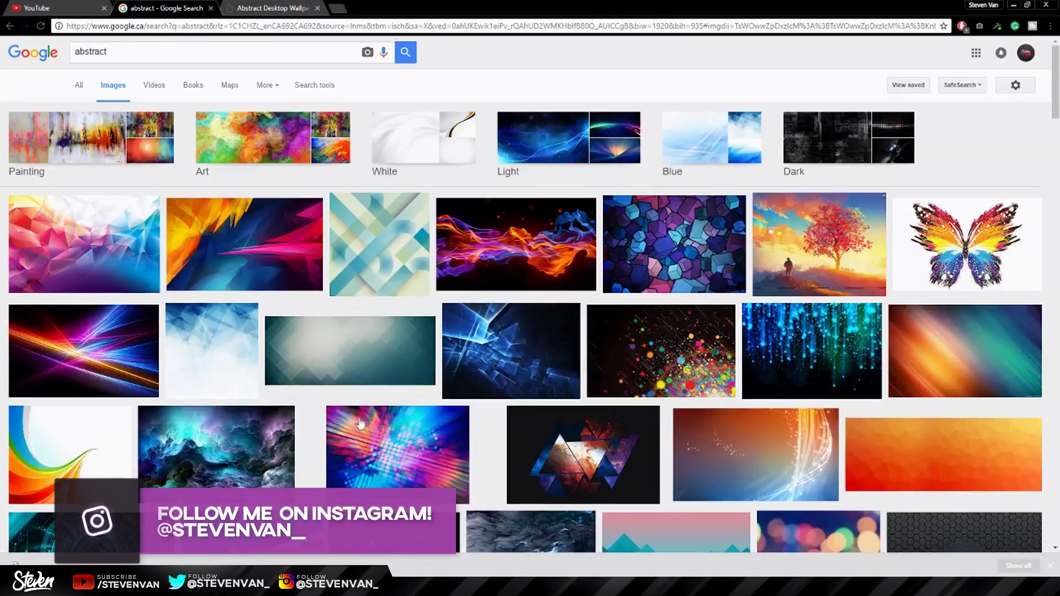
Browse the blue abstract wallpaper results, then replace the image search with 'grunge'.
{"action": "scroll", "coordinate": [360, 428], "scroll_direction": "down", "scroll_amount": 10}
{"action": "scroll", "coordinate": [360, 428], "scroll_direction": "down", "scroll_amount": 4}
{"action": "left_click", "coordinate": [360, 425]}
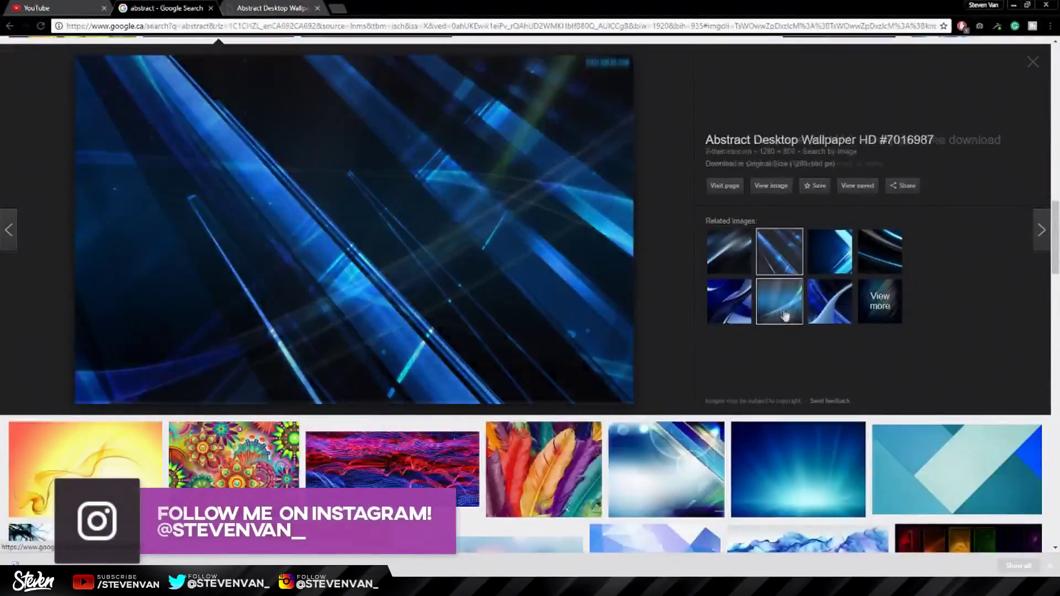
{"action": "left_click", "coordinate": [785, 315]}
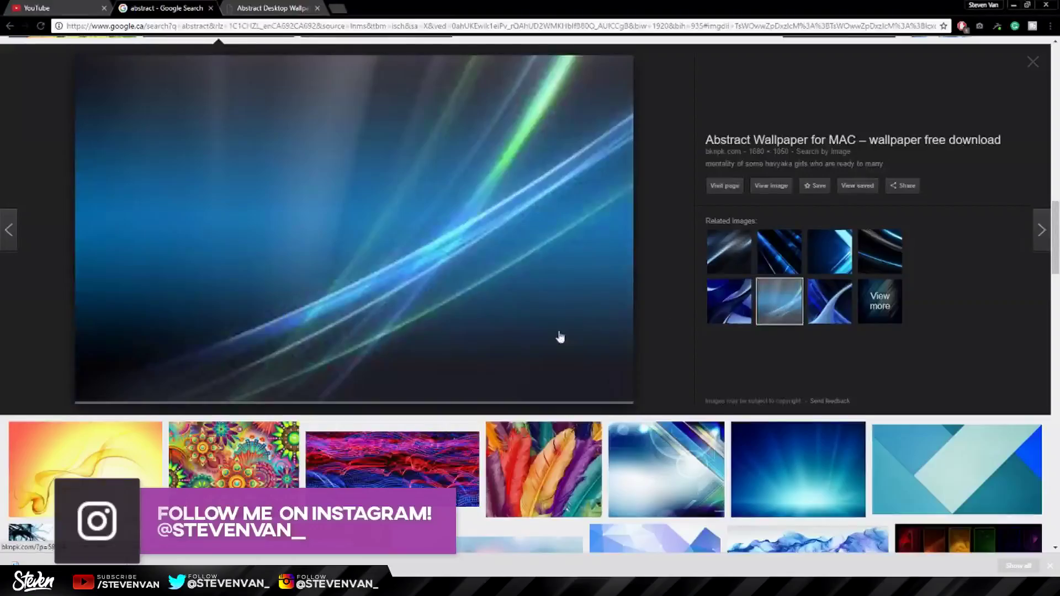
{"action": "scroll", "coordinate": [561, 336], "scroll_direction": "up", "scroll_amount": 15}
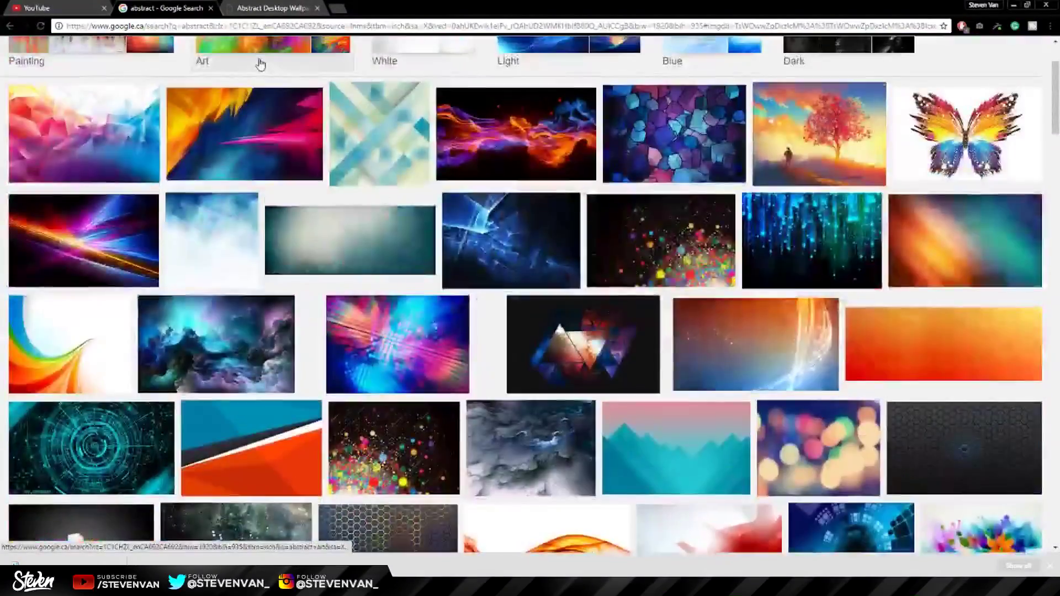
{"action": "scroll", "coordinate": [260, 65], "scroll_direction": "up", "scroll_amount": 2}
{"action": "double_click", "coordinate": [91, 51]}
{"action": "type", "text": "grunge"}
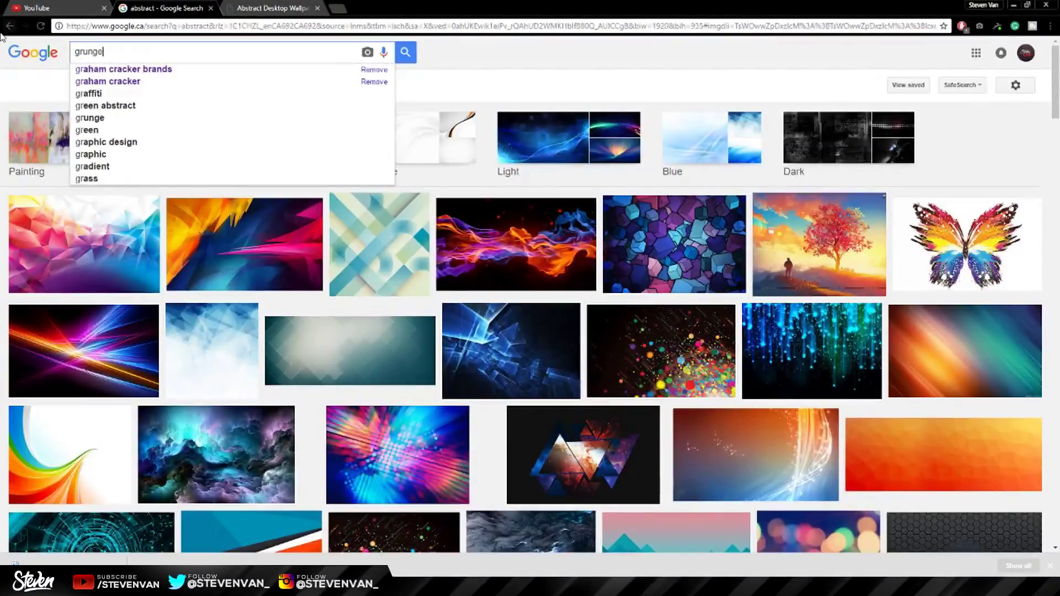
{"action": "key", "text": "Return"}
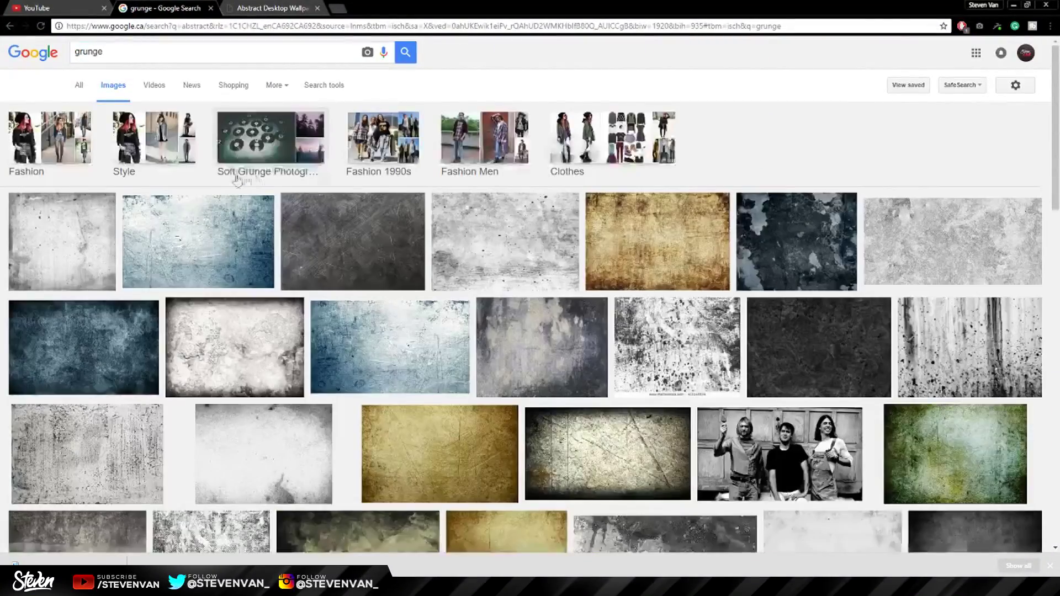
Open the dark scratched grunge wallpaper's page and save the image to disk.
{"action": "left_click", "coordinate": [745, 238]}
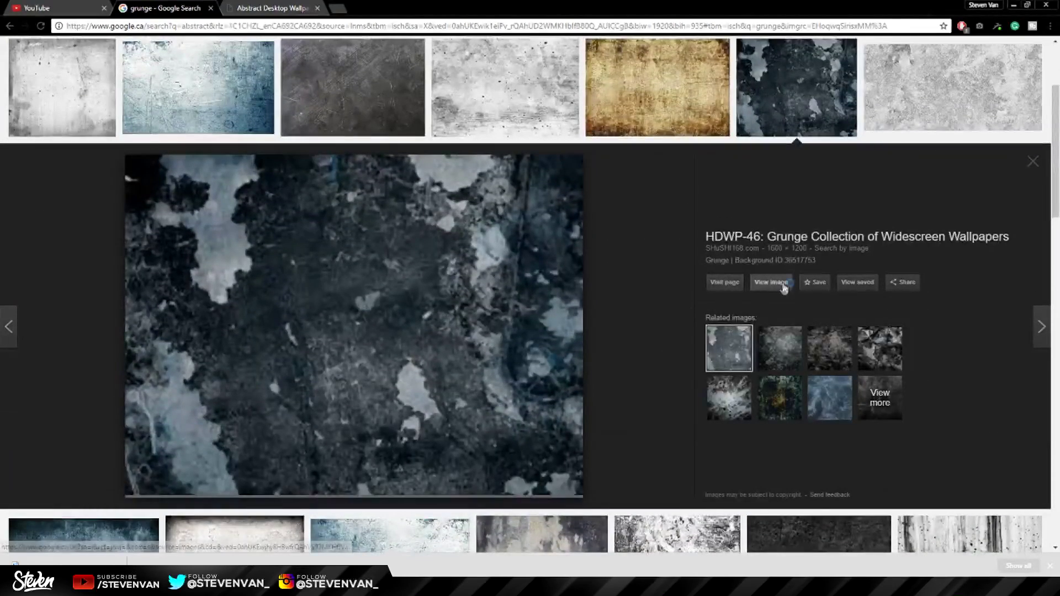
{"action": "left_click", "coordinate": [782, 285]}
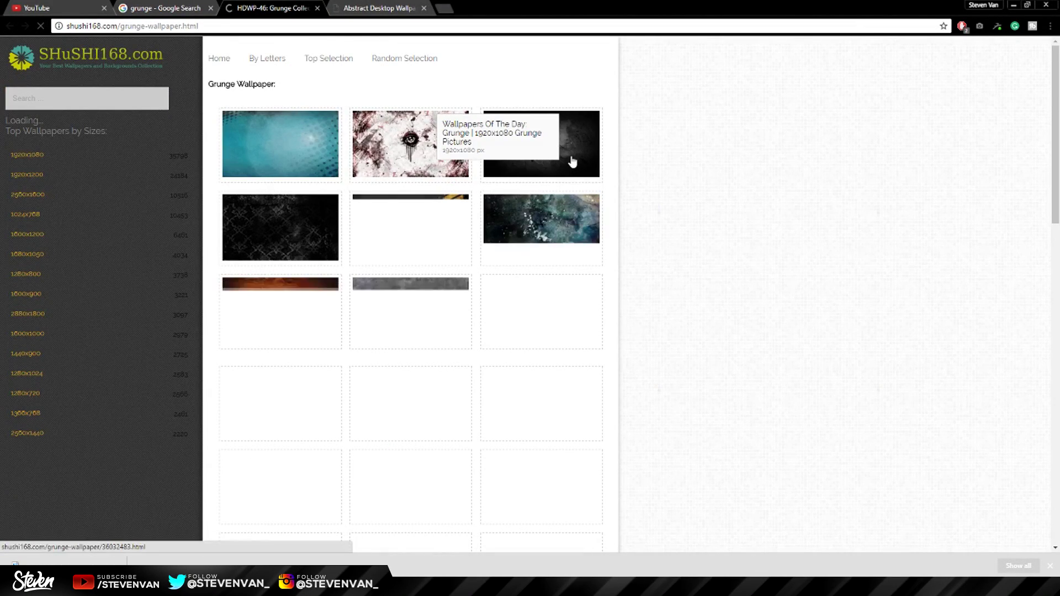
{"action": "left_click", "coordinate": [565, 160]}
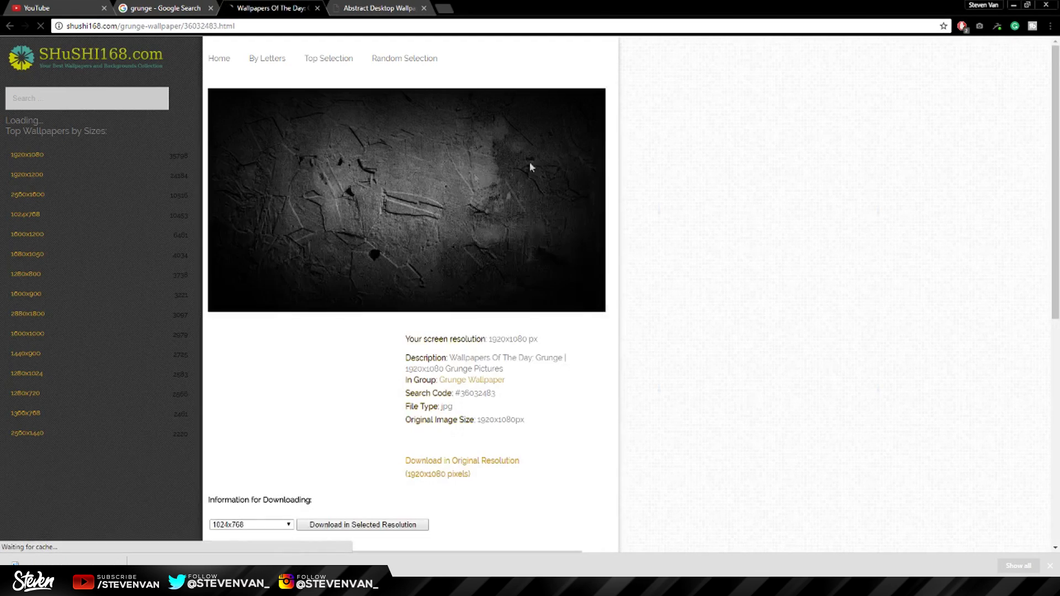
{"action": "right_click", "coordinate": [373, 182]}
{"action": "left_click", "coordinate": [398, 204]}
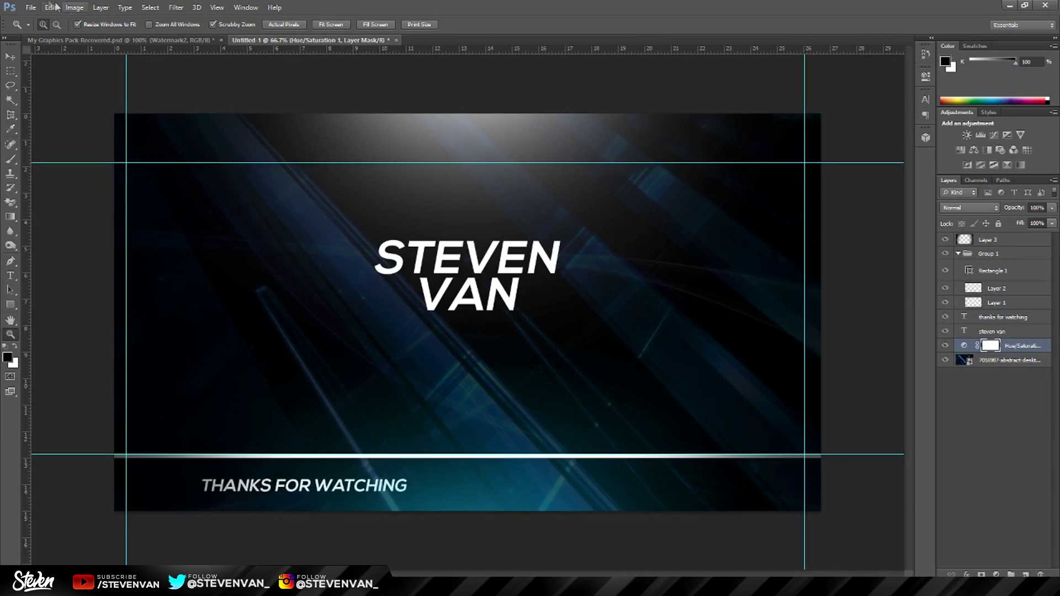
Place the grunge wallpaper above the darkened background, trying Linear Dodge (Add) and Soft Light blending.
{"action": "left_click", "coordinate": [31, 7]}
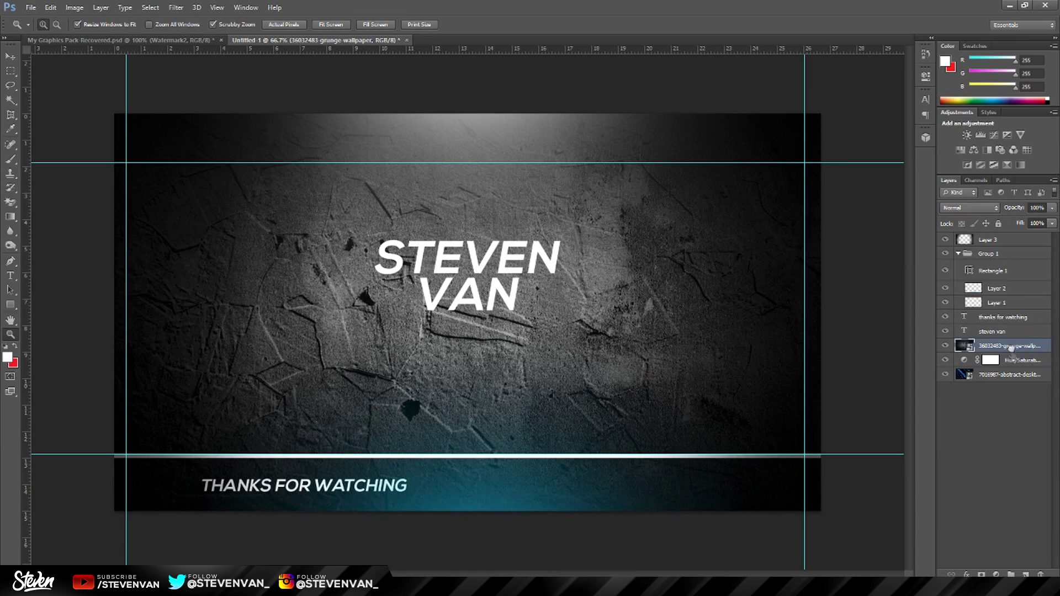
{"action": "mouse_move", "coordinate": [1012, 349]}
{"action": "left_mouse_down"}
{"action": "mouse_move", "coordinate": [1001, 242]}
{"action": "mouse_move", "coordinate": [1003, 342]}
{"action": "left_mouse_up"}
{"action": "left_click", "coordinate": [969, 208]}
{"action": "left_click", "coordinate": [970, 333]}
{"action": "left_click", "coordinate": [983, 209]}
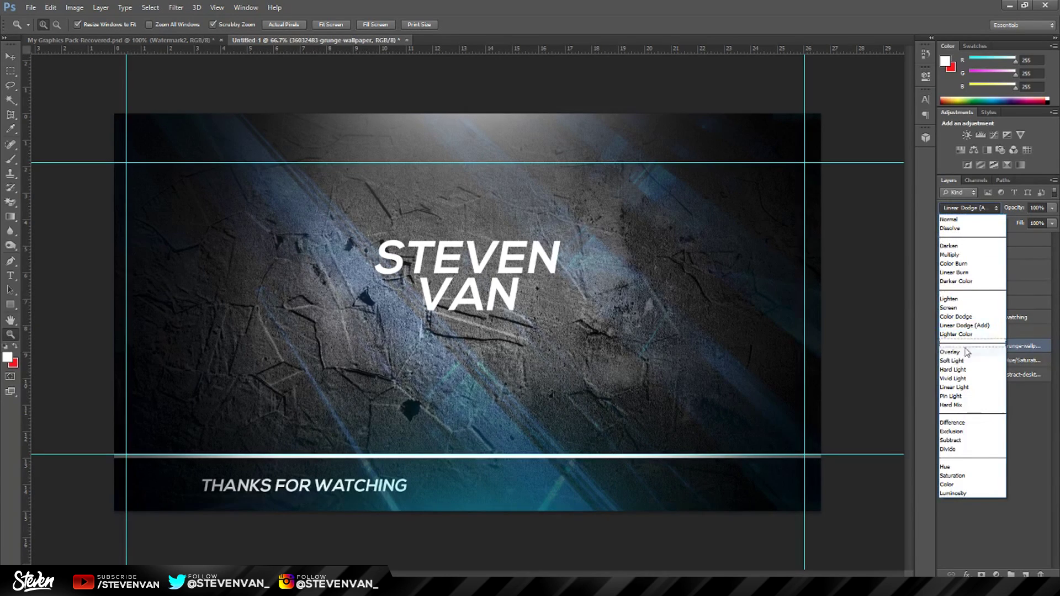
{"action": "left_click", "coordinate": [964, 361]}
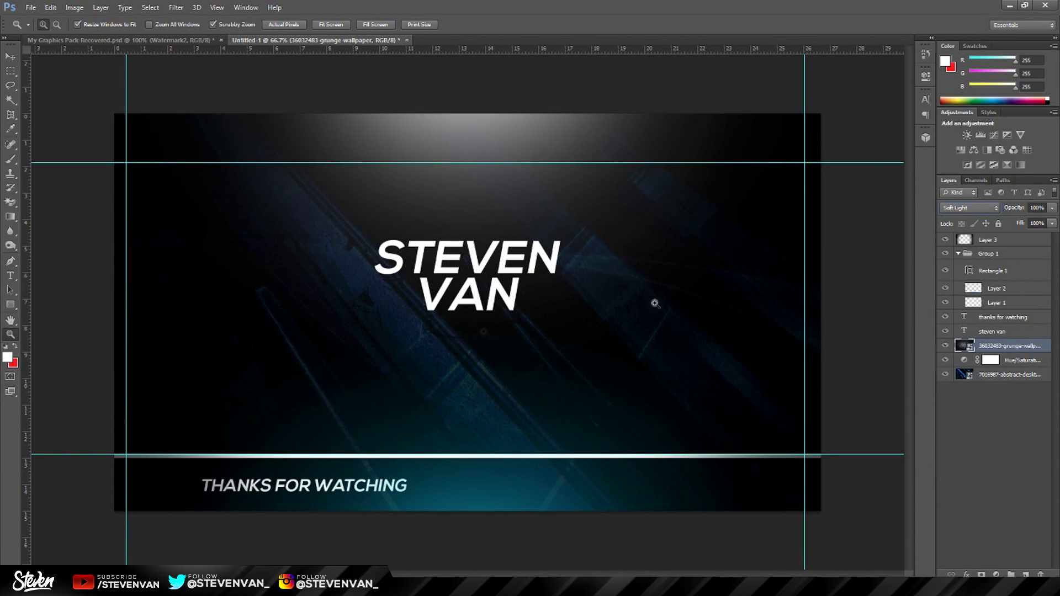
{"action": "left_click_drag", "start_coordinate": [372, 338], "coordinate": [572, 263]}
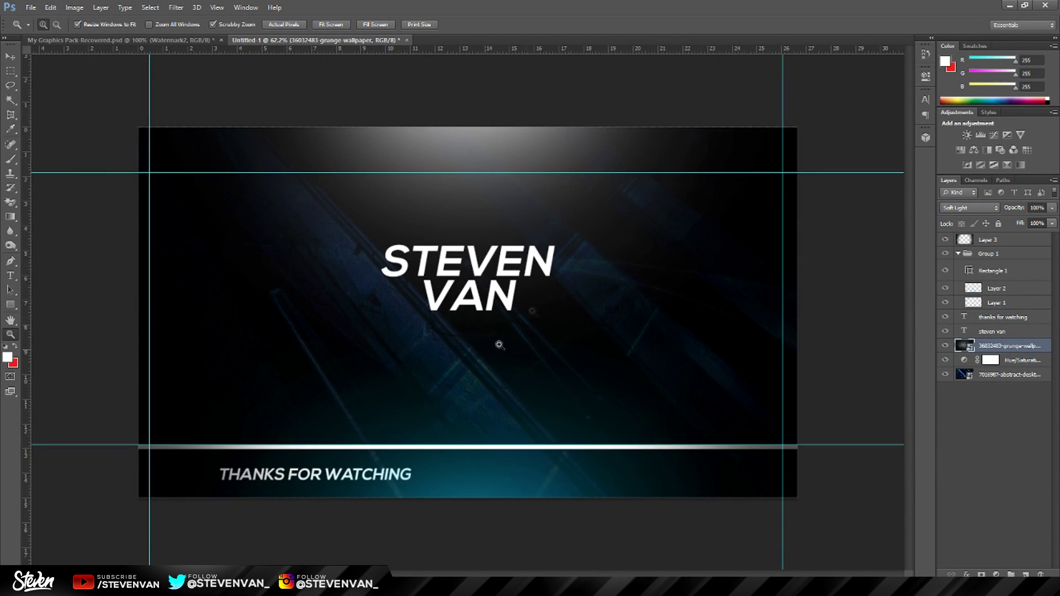
Set the grunge layer to Screen blending at 28% opacity.
{"action": "left_click", "coordinate": [978, 210]}
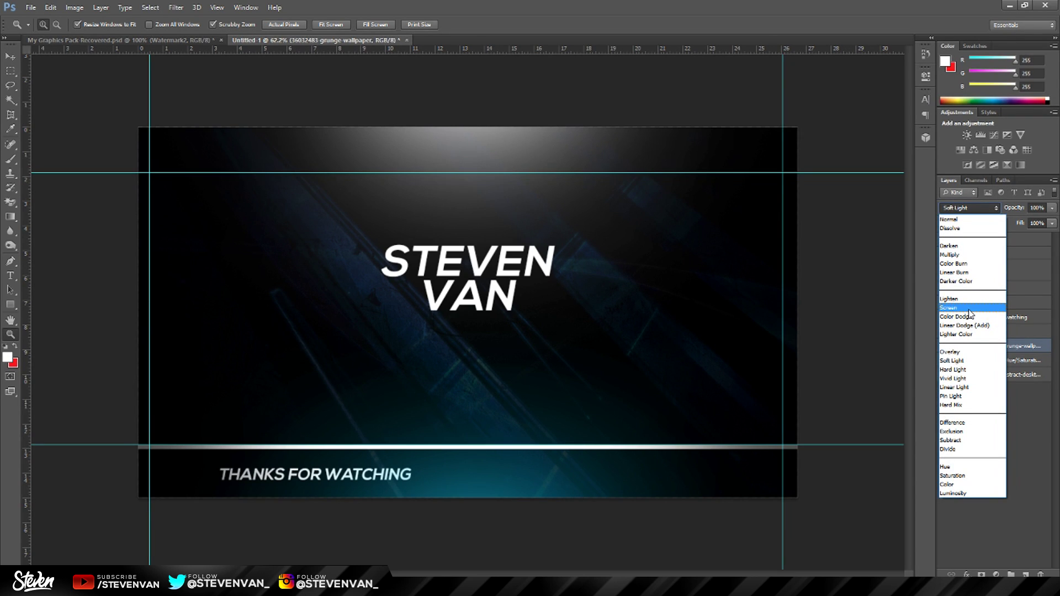
{"action": "left_click", "coordinate": [970, 308]}
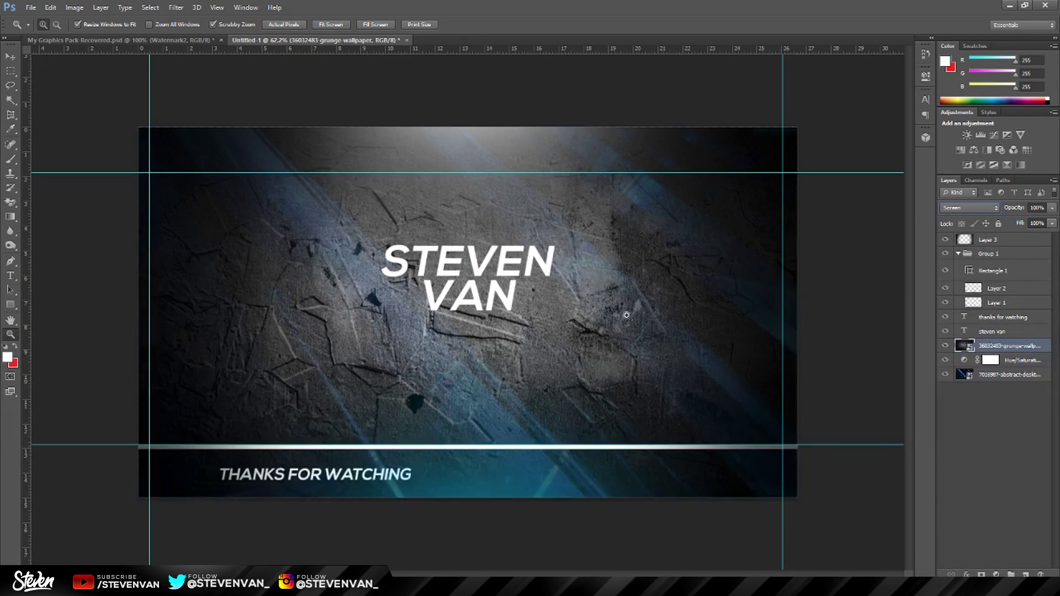
{"action": "left_click_drag", "start_coordinate": [1041, 227], "coordinate": [1014, 226]}
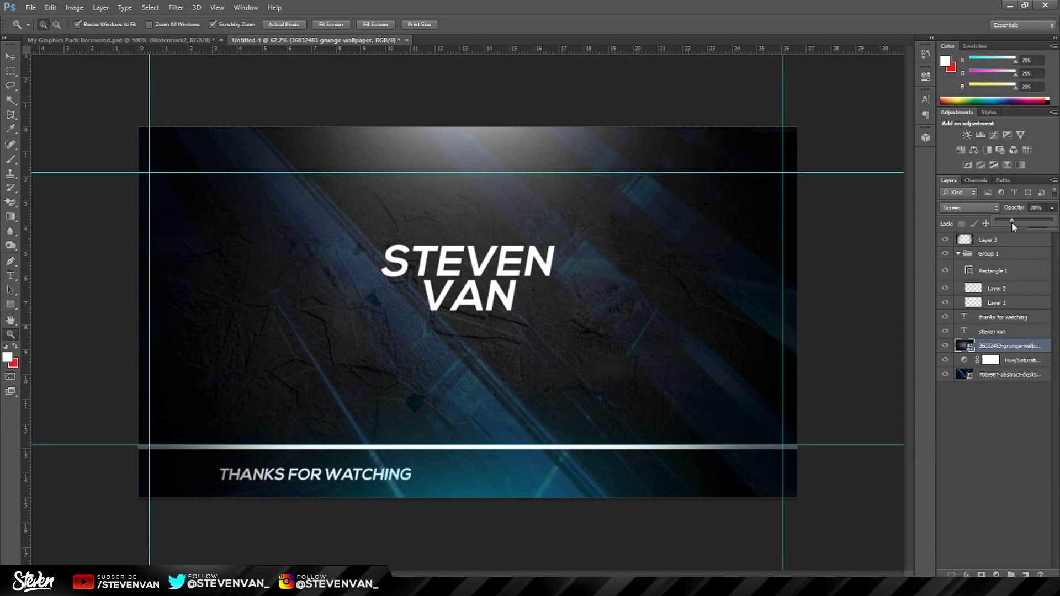
{"action": "left_click_drag", "start_coordinate": [440, 273], "coordinate": [898, 194]}
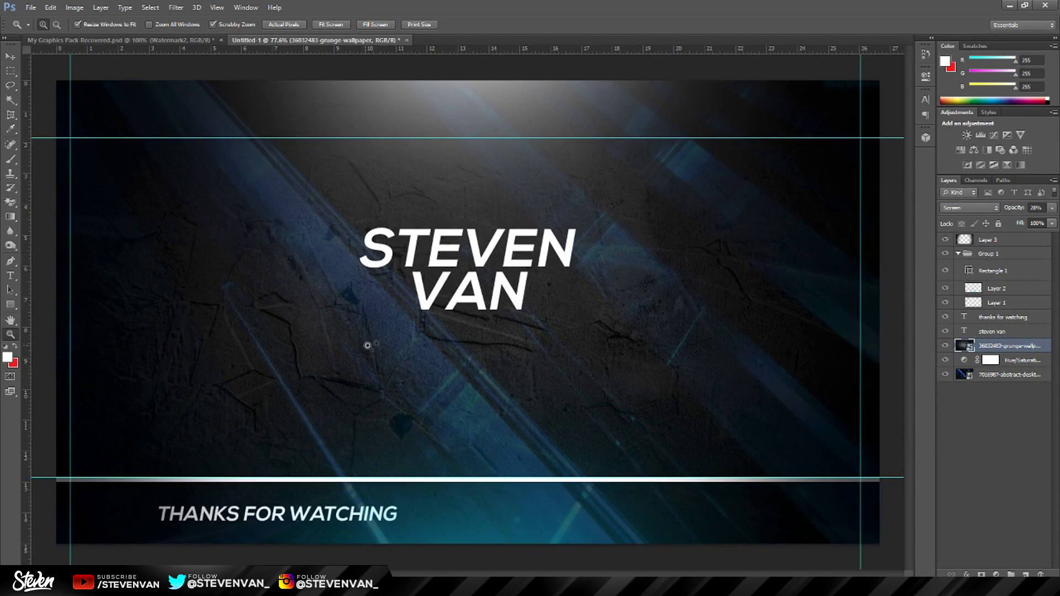
{"action": "left_click_drag", "start_coordinate": [368, 346], "coordinate": [915, 344]}
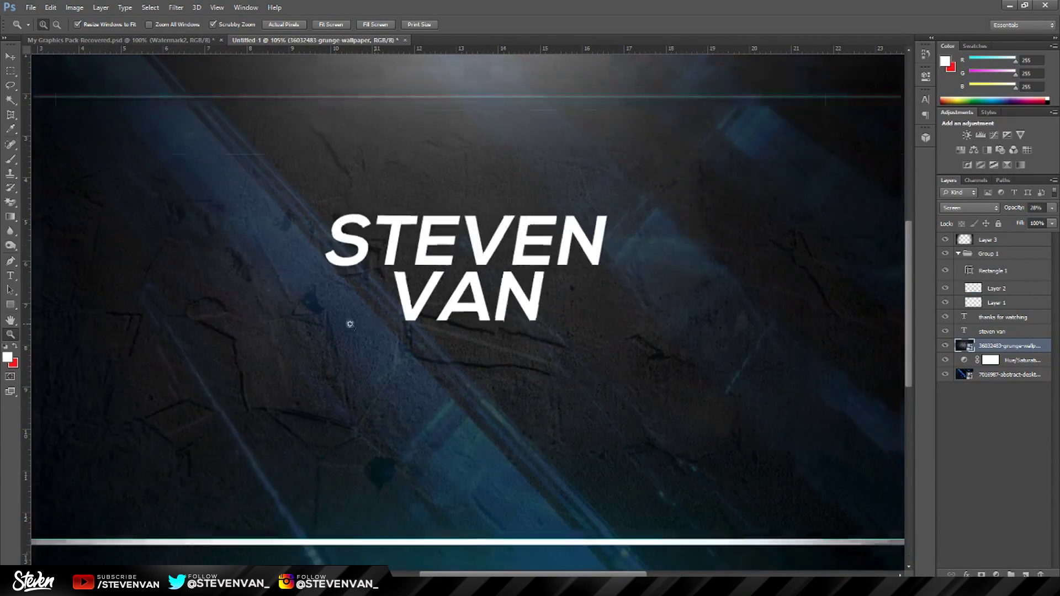
{"action": "left_click_drag", "start_coordinate": [350, 320], "coordinate": [422, 366]}
Search images for 'arrows' and save the red Pixabay arrow as arrow-975992_960_720.
{"action": "key", "text": "alt+Tab"}
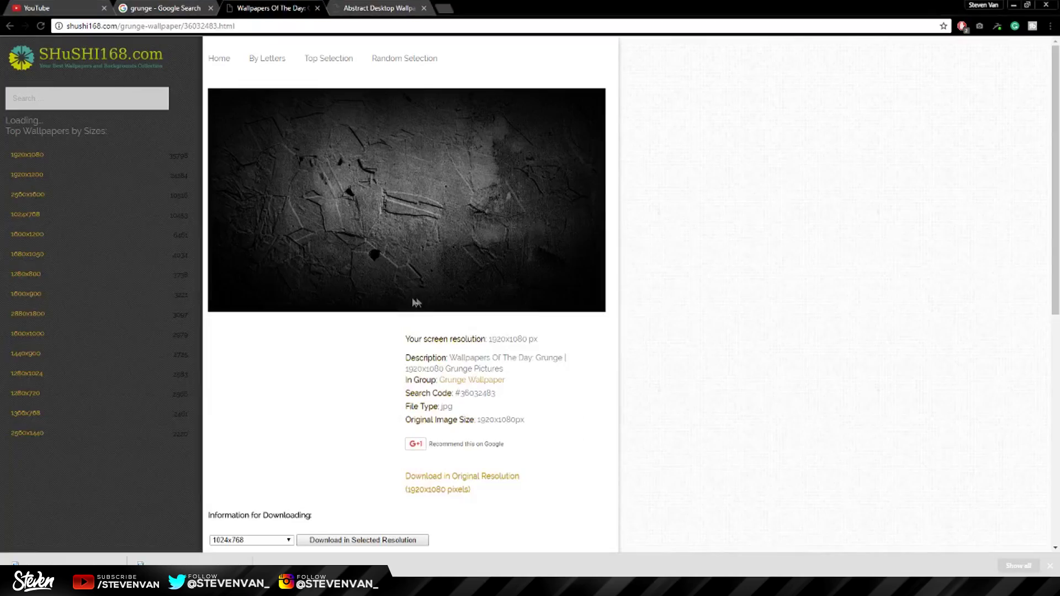
{"action": "left_click", "coordinate": [443, 8]}
{"action": "type", "text": "arrows"}
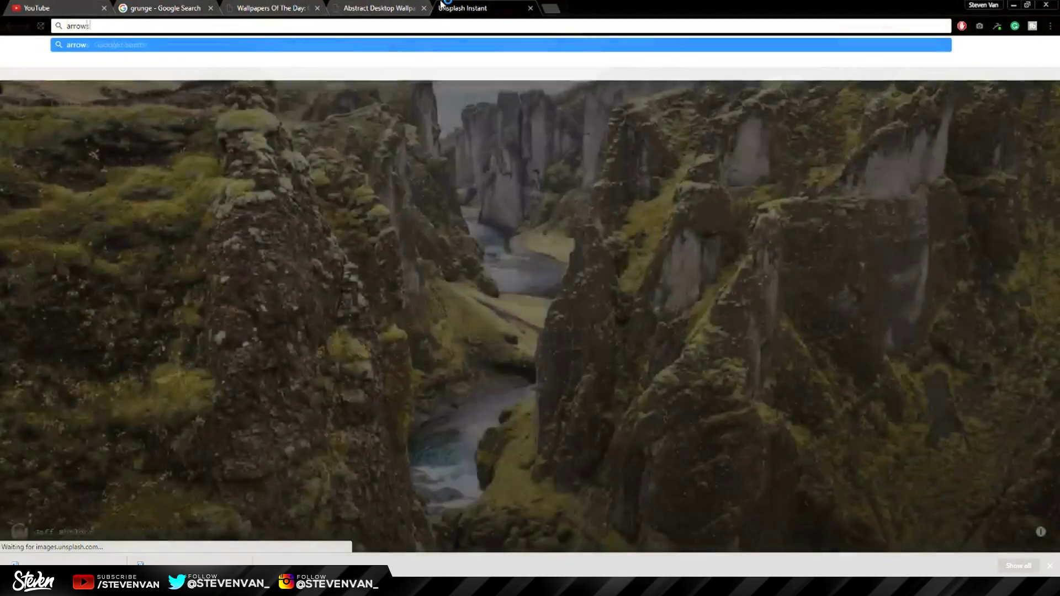
{"action": "key", "text": "Return"}
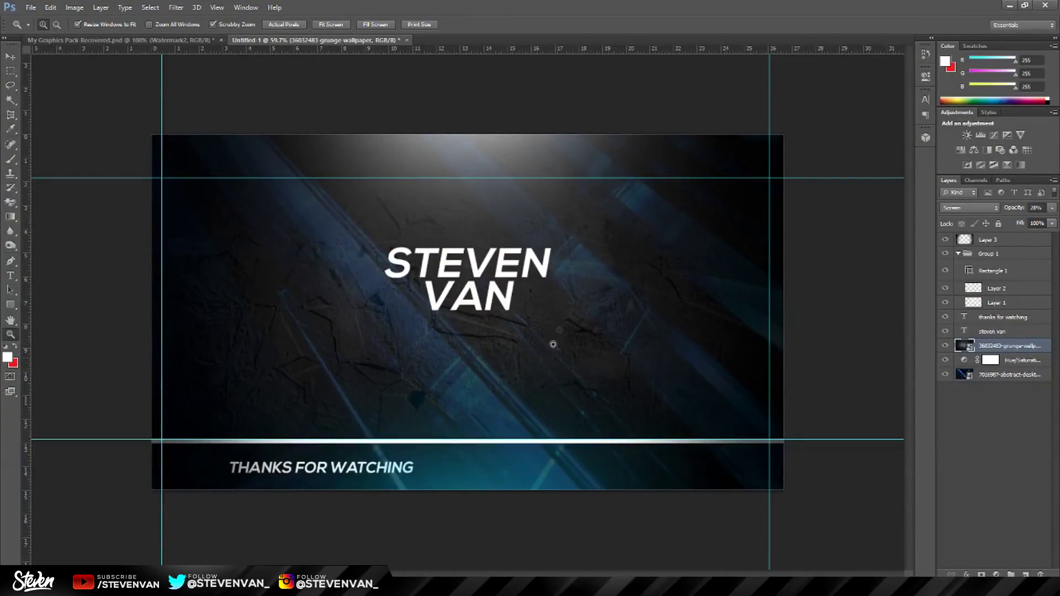
{"action": "key", "text": "alt+Tab"}
{"action": "left_click", "coordinate": [113, 93]}
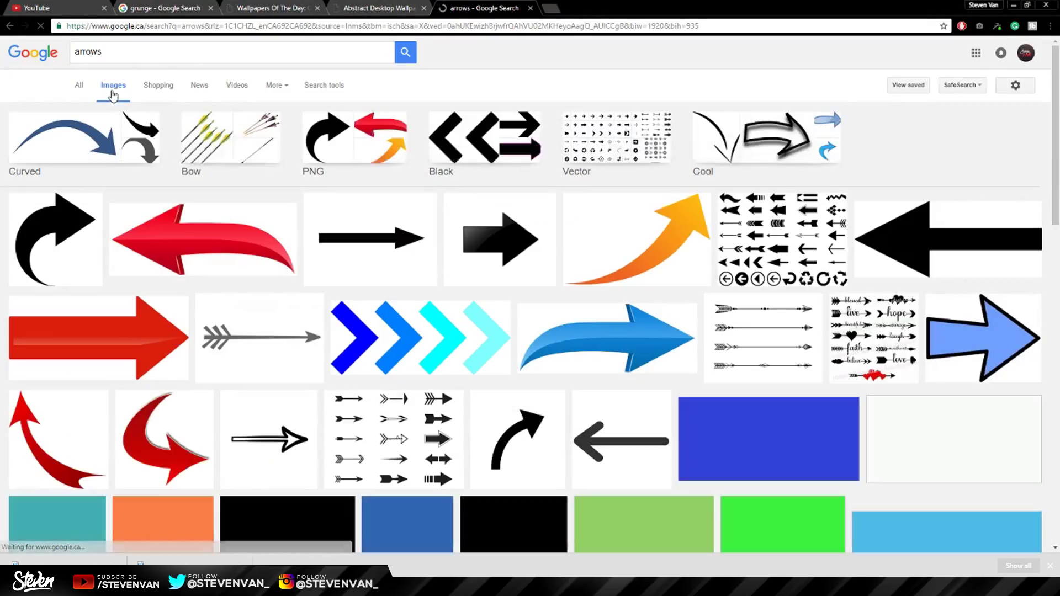
{"action": "scroll", "coordinate": [319, 392], "scroll_direction": "down", "scroll_amount": 3}
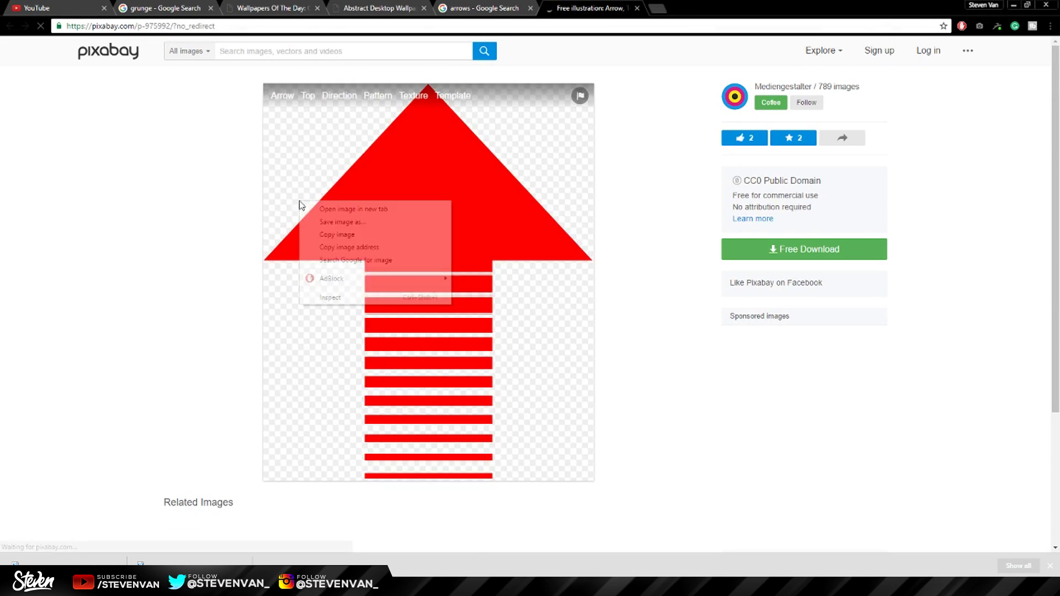
{"action": "left_click", "coordinate": [326, 221]}
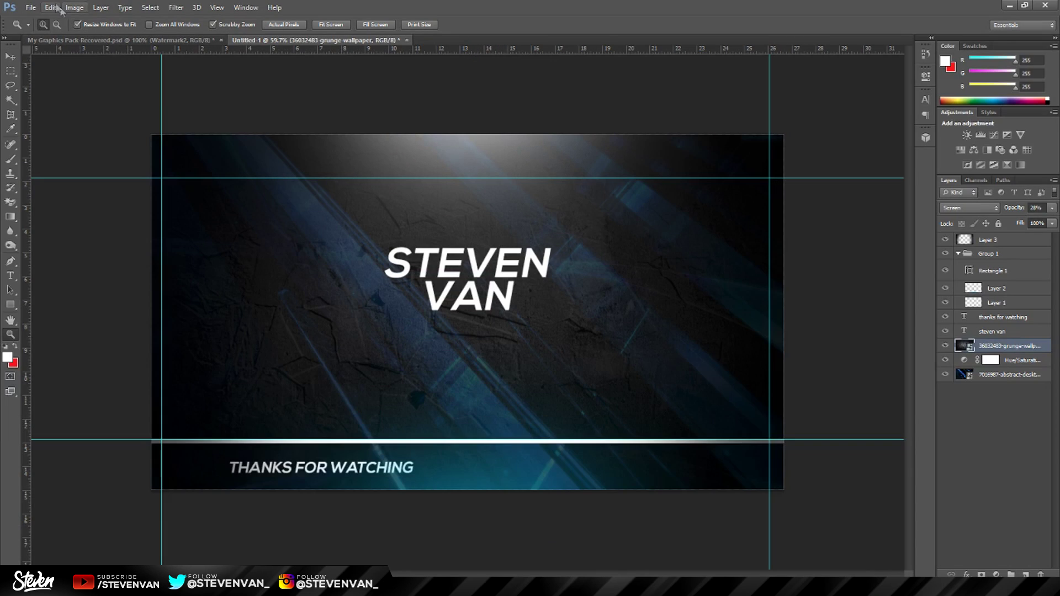
{"action": "left_click", "coordinate": [31, 8]}
Place the arrow PNG from the Desktop, rotated about -95° to point down-left beside VAN.
{"action": "left_click", "coordinate": [114, 188]}
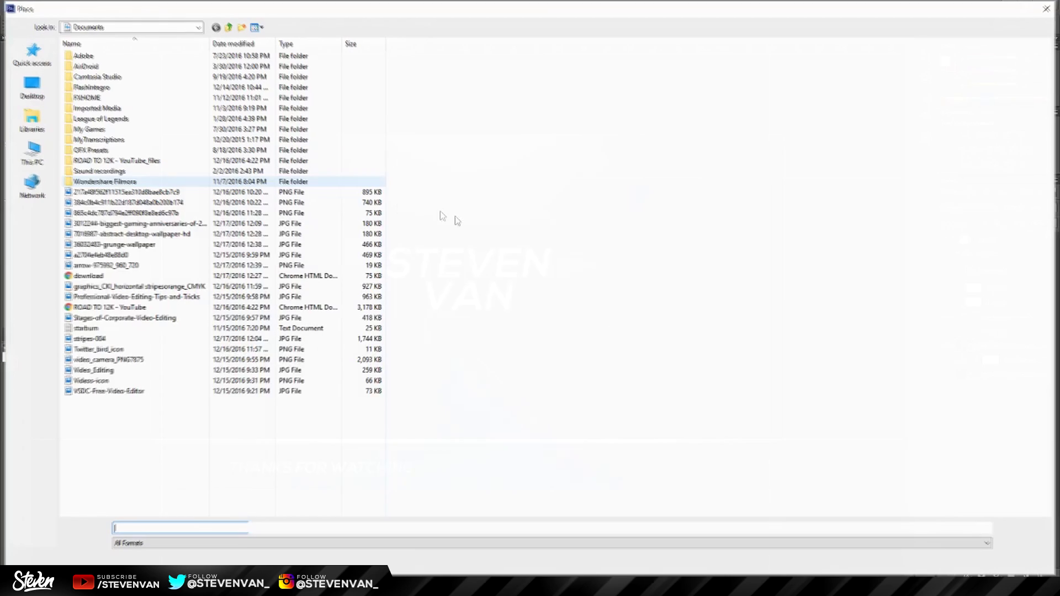
{"action": "left_click", "coordinate": [31, 86]}
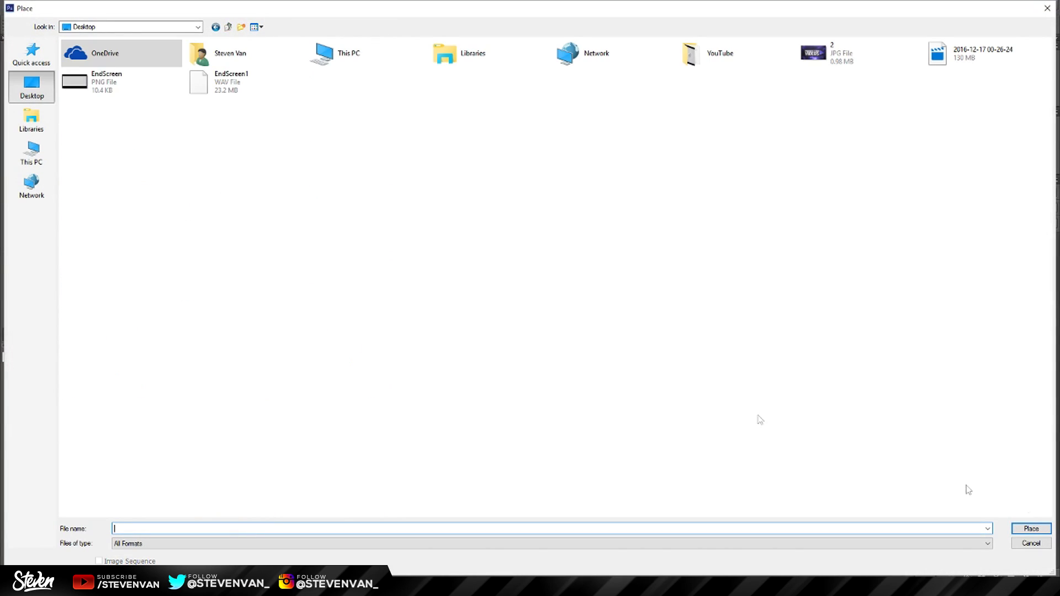
{"action": "left_click", "coordinate": [988, 530]}
{"action": "left_click", "coordinate": [569, 407]}
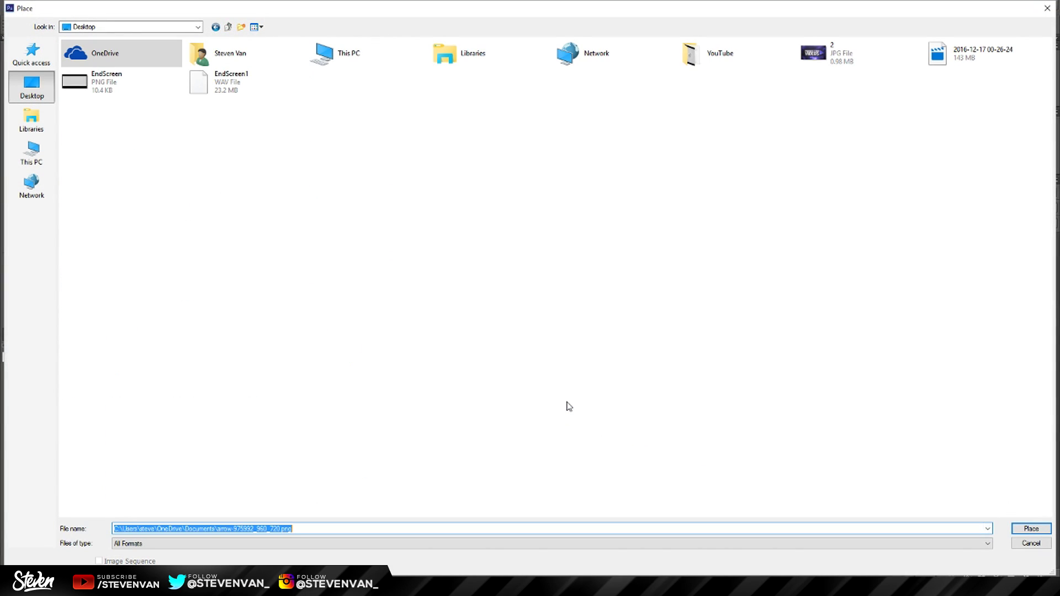
{"action": "key", "text": "Return"}
{"action": "left_click_drag", "start_coordinate": [577, 287], "coordinate": [420, 318]}
{"action": "key", "text": "Return"}
Turn the arrow blue with a Hue/Saturation adjustment at Hue -146, then merge them (Ctrl+E).
{"action": "key", "text": "z"}
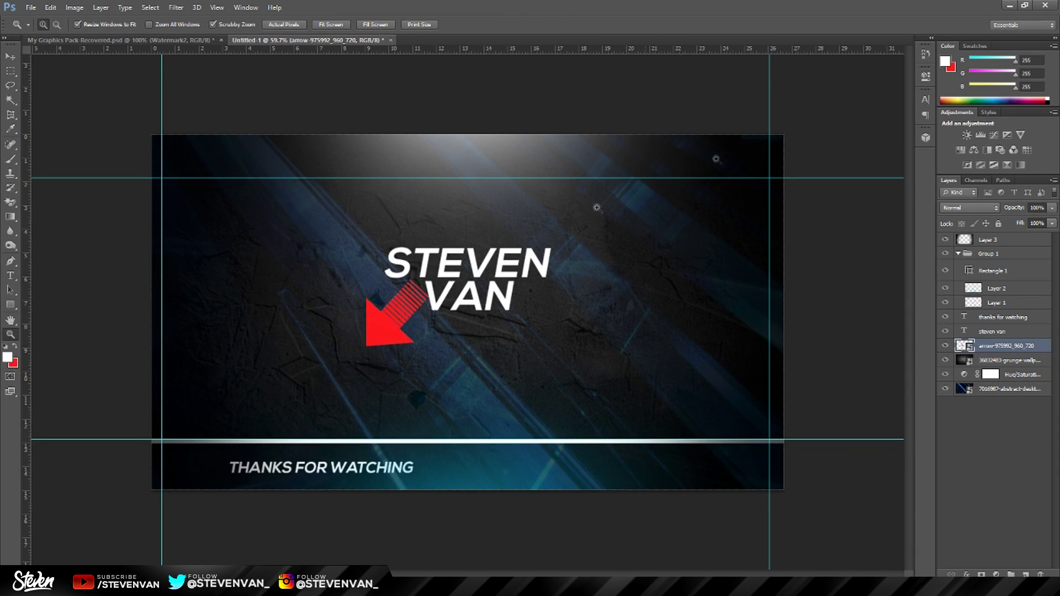
{"action": "left_click", "coordinate": [961, 150]}
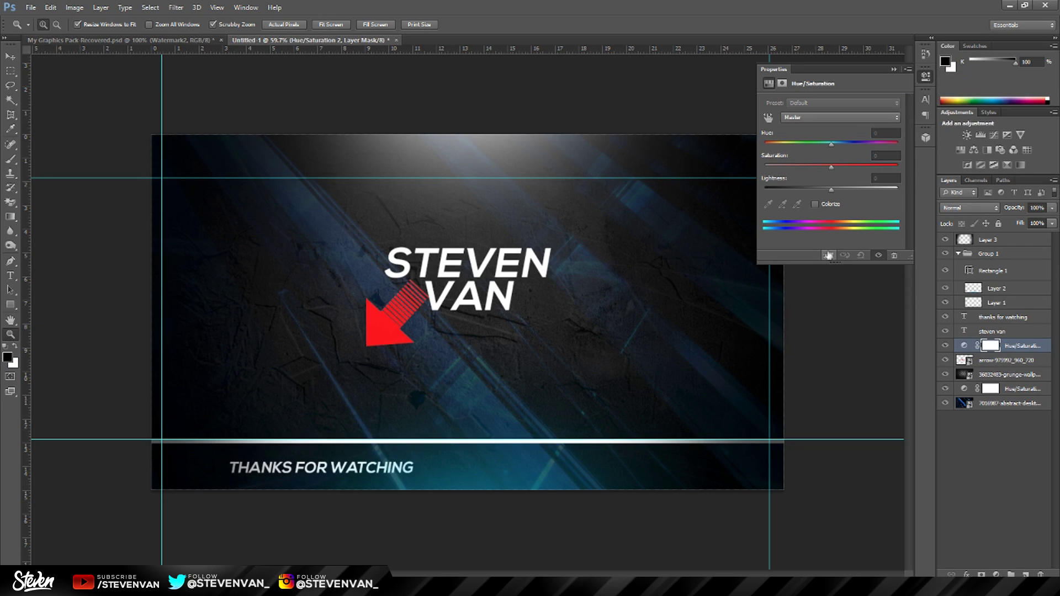
{"action": "left_click_drag", "start_coordinate": [831, 145], "coordinate": [904, 147]}
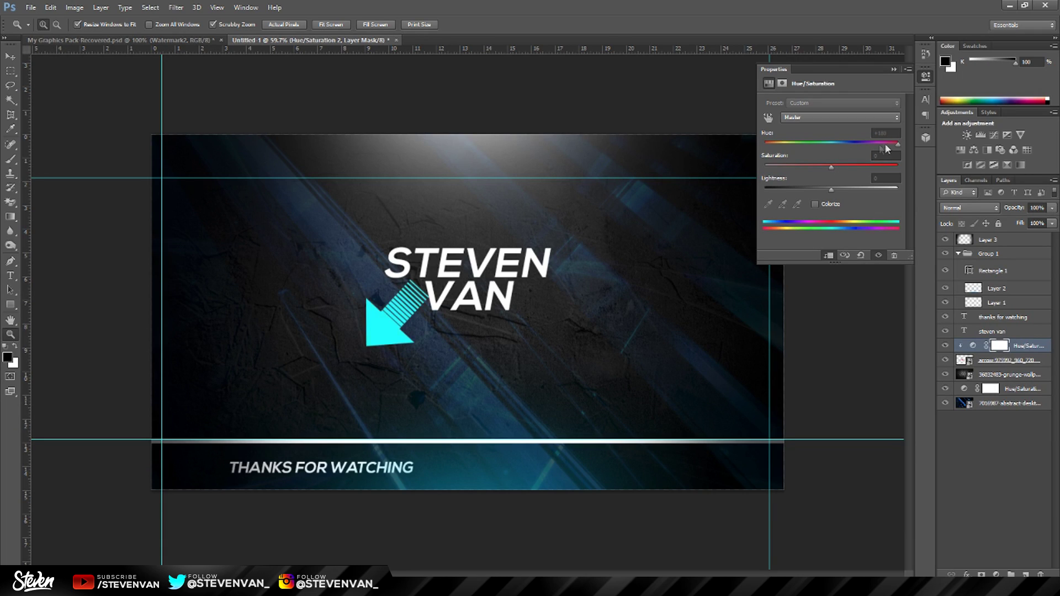
{"action": "left_click_drag", "start_coordinate": [886, 144], "coordinate": [773, 148]}
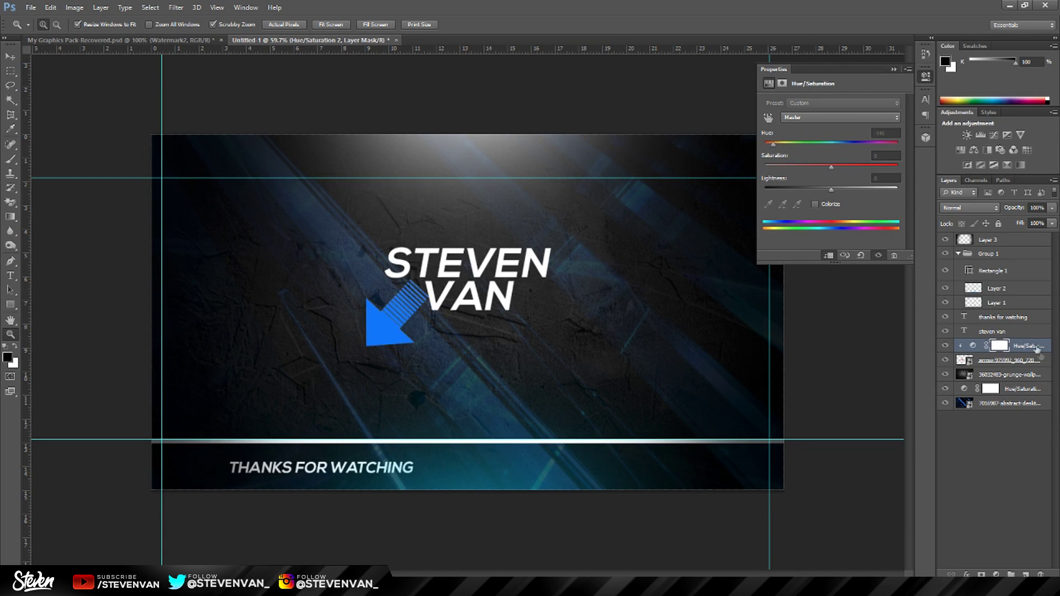
{"action": "left_click", "coordinate": [1019, 357]}
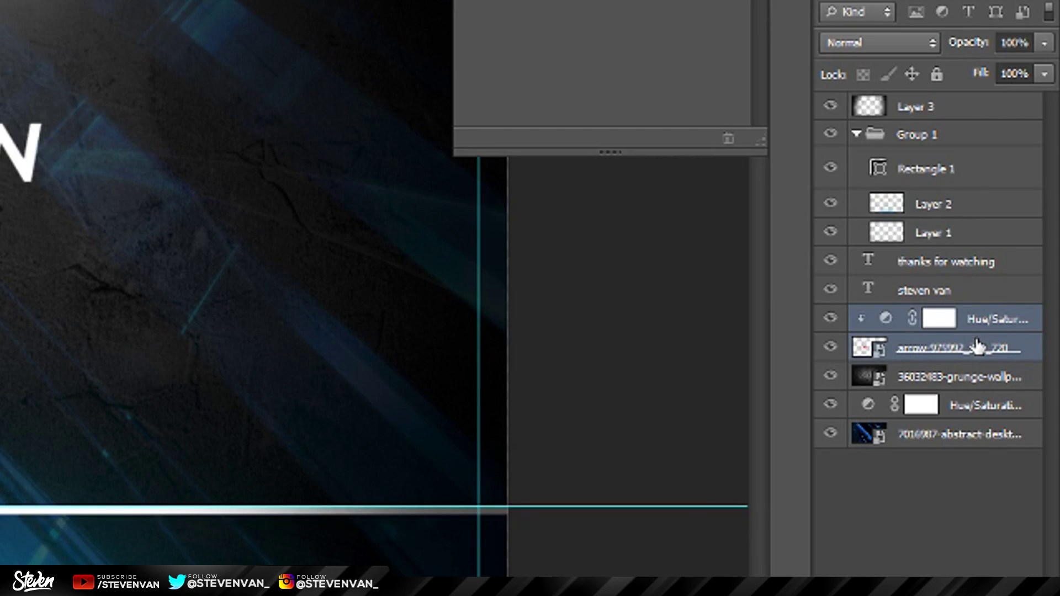
{"action": "key", "text": "ctrl+e"}
Move the blue arrow slightly up and right and erase its striped tail.
{"action": "key", "text": "ctrl+plus"}
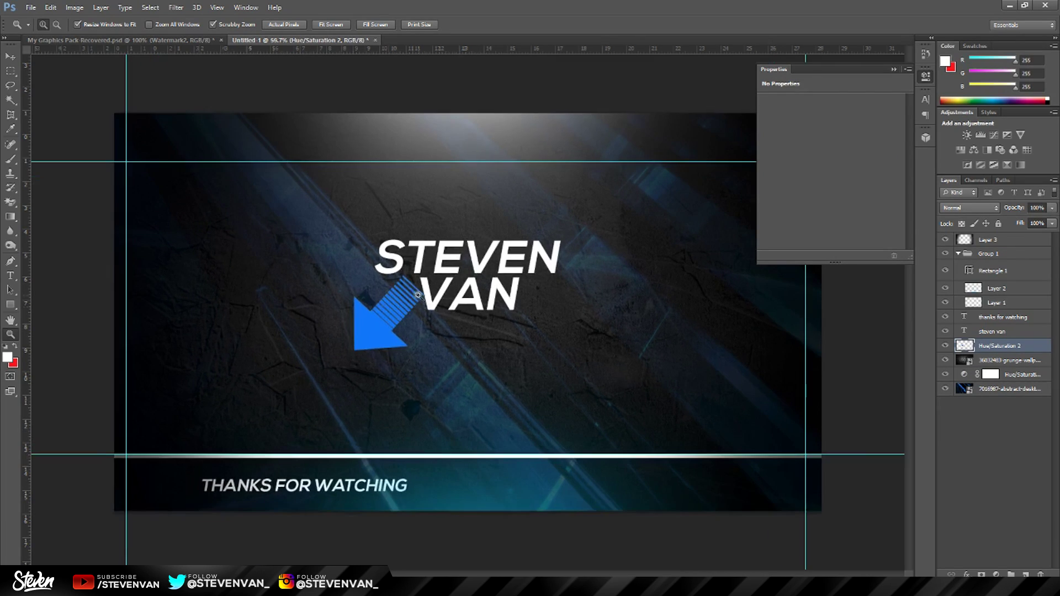
{"action": "key", "text": "v"}
{"action": "left_click_drag", "start_coordinate": [331, 204], "coordinate": [338, 188]}
{"action": "key", "text": "e"}
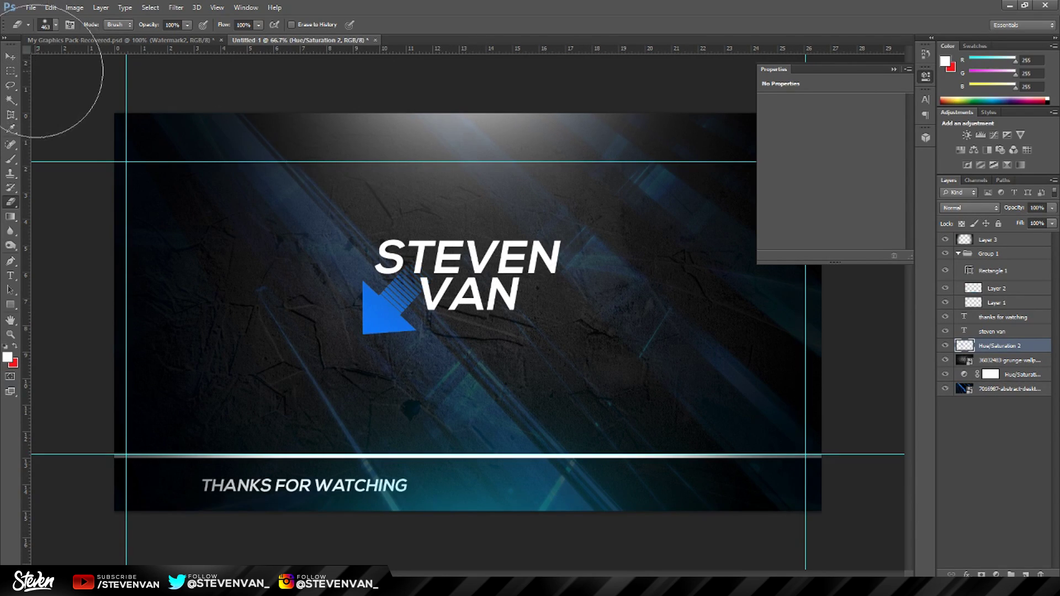
{"action": "left_click", "coordinate": [11, 65]}
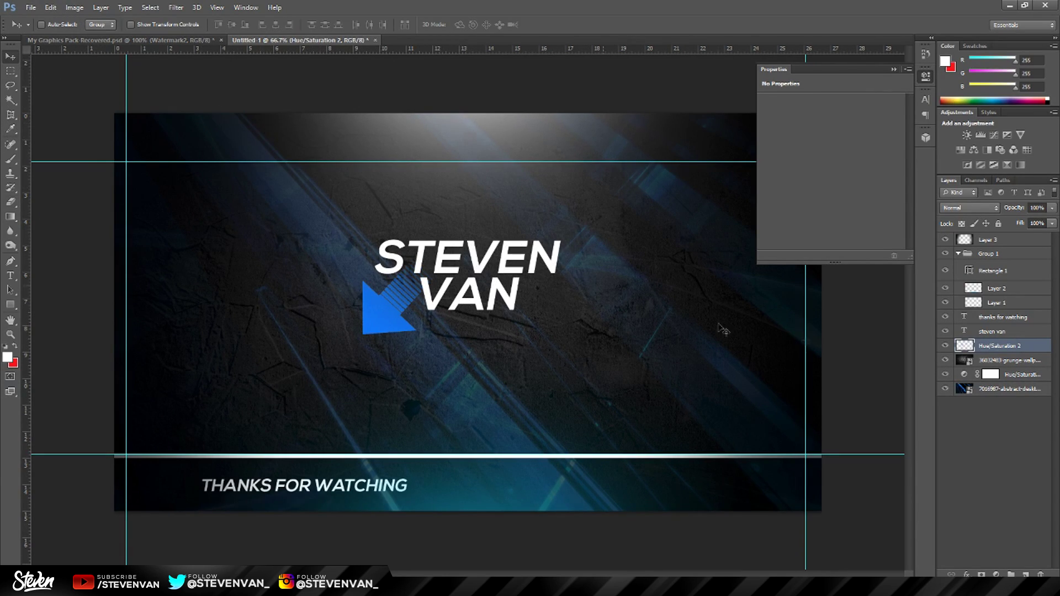
Duplicate the blue arrow, flip the copy horizontally, and place it right of VAN.
{"action": "key", "text": "ctrl+j"}
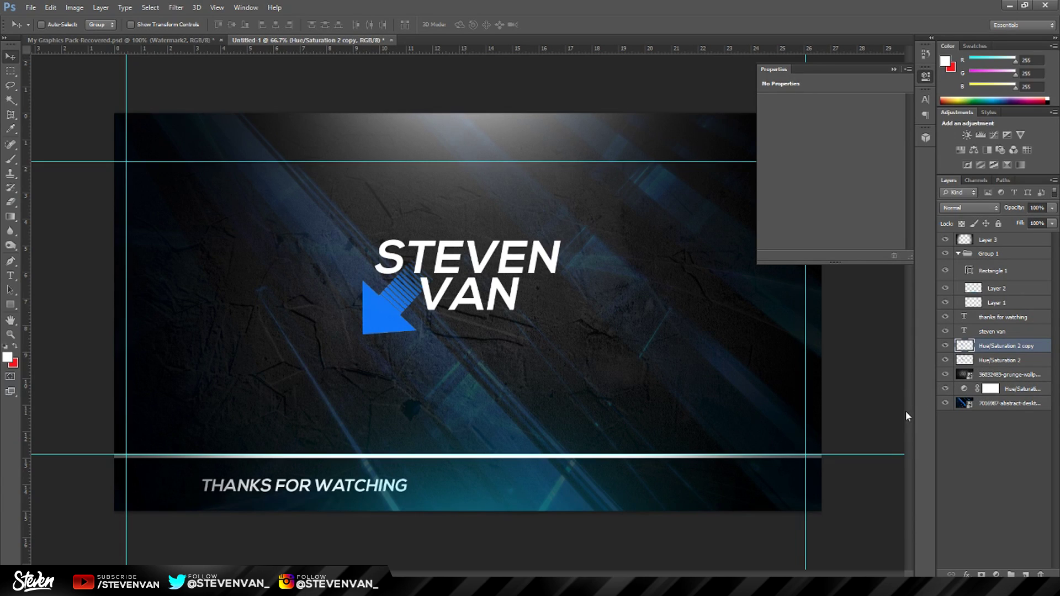
{"action": "key", "text": "ctrl+t"}
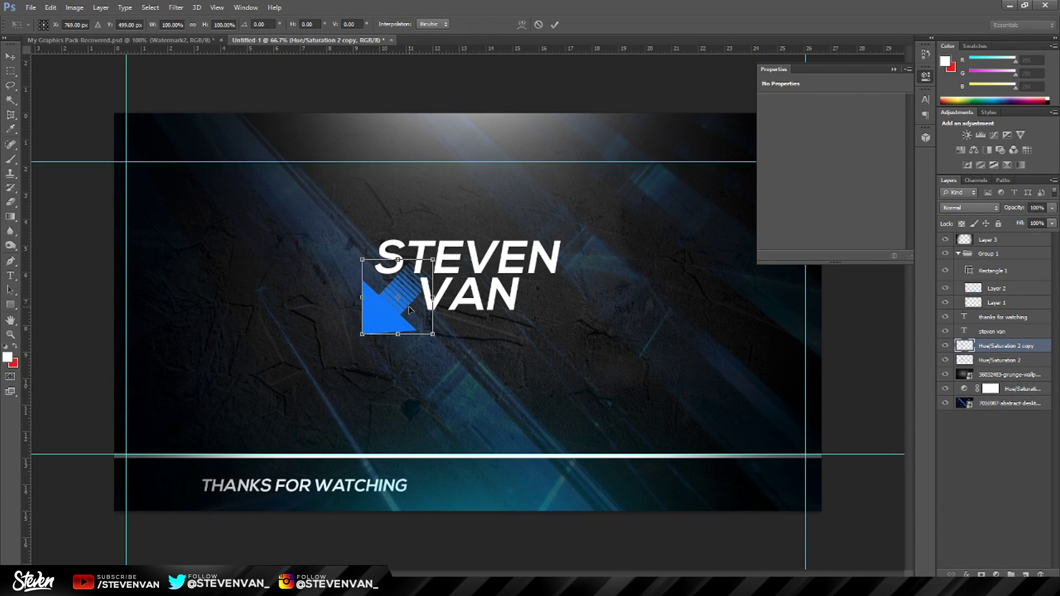
{"action": "right_click", "coordinate": [411, 310]}
{"action": "left_click", "coordinate": [445, 473]}
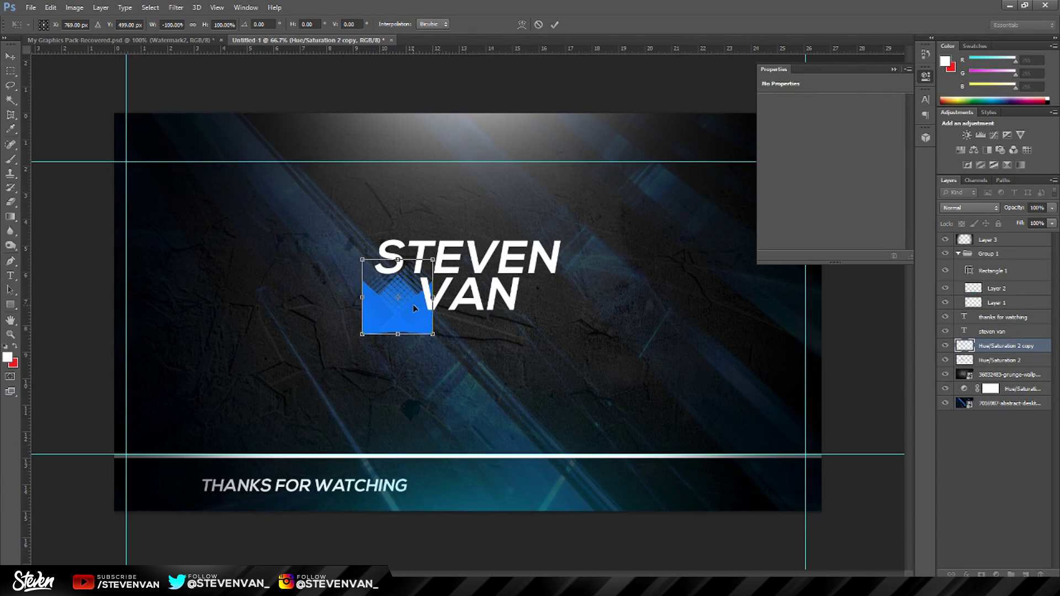
{"action": "left_click_drag", "start_coordinate": [415, 308], "coordinate": [562, 312]}
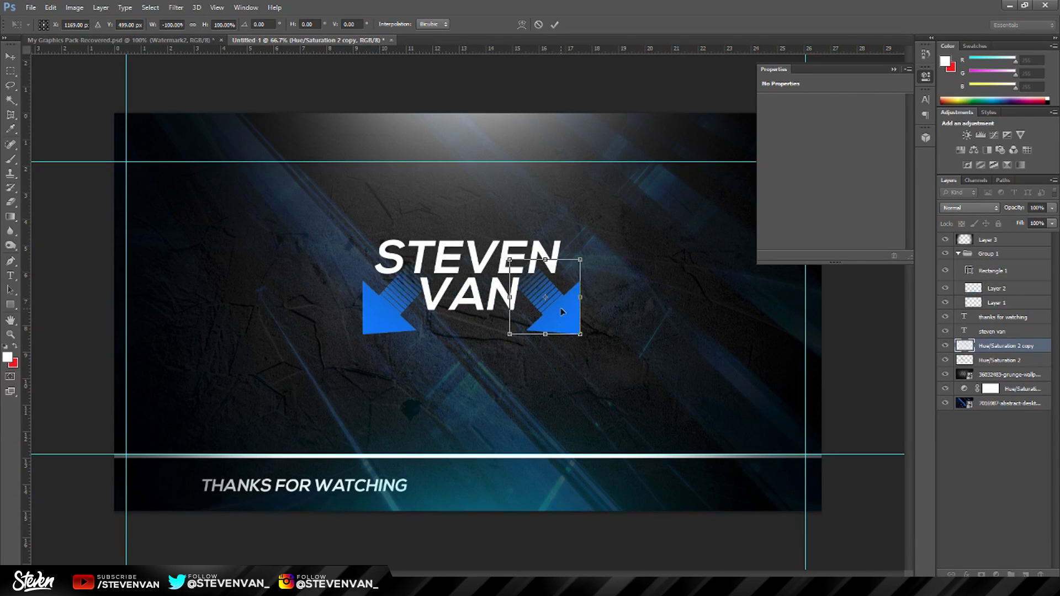
{"action": "key", "text": "Return"}
{"action": "scroll", "coordinate": [562, 312], "scroll_direction": "down", "scroll_amount": 2}
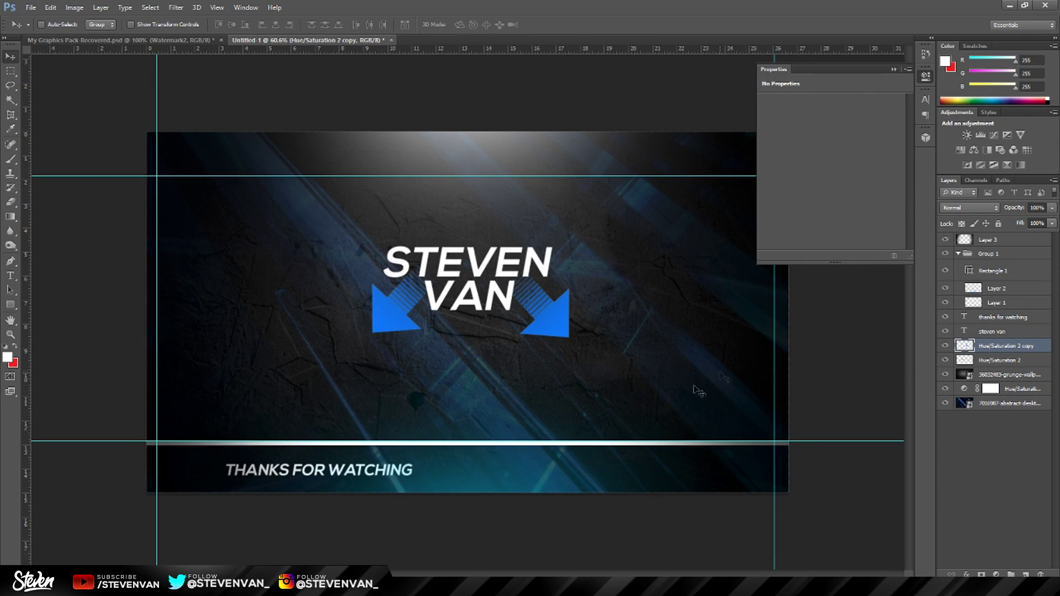
{"action": "key", "text": "alt+Tab"}
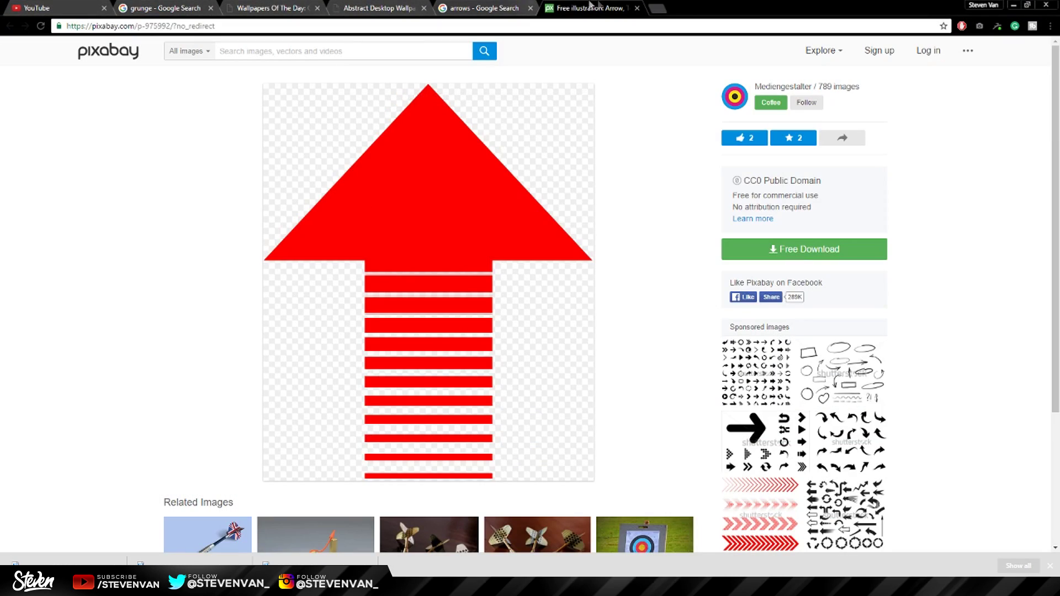
Search images for 'twitter png' and open the light blue bird icon full-size.
{"action": "left_click", "coordinate": [658, 9]}
{"action": "type", "text": "twitter png"}
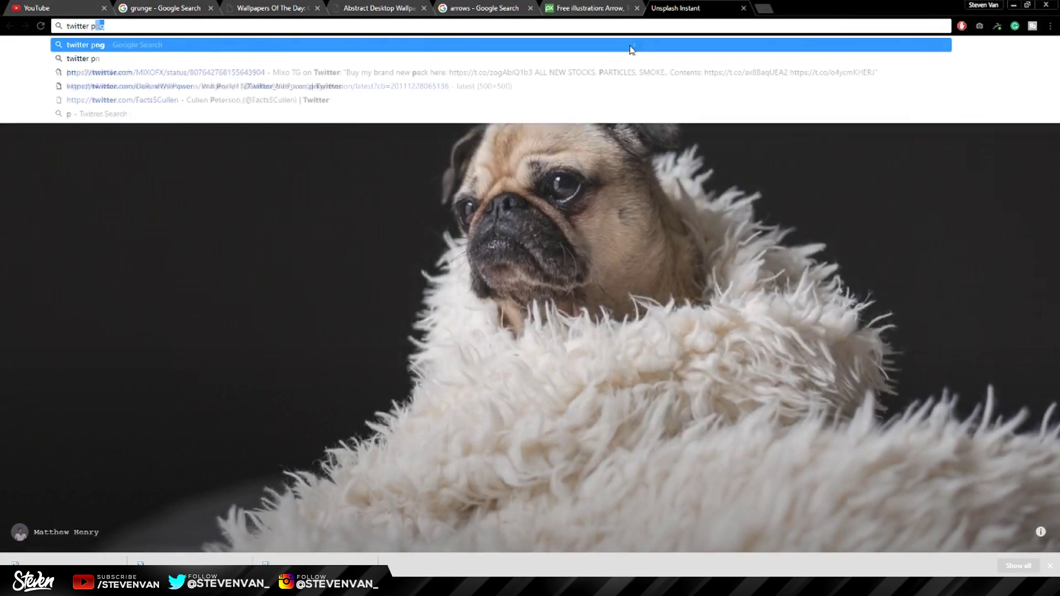
{"action": "key", "text": "Return"}
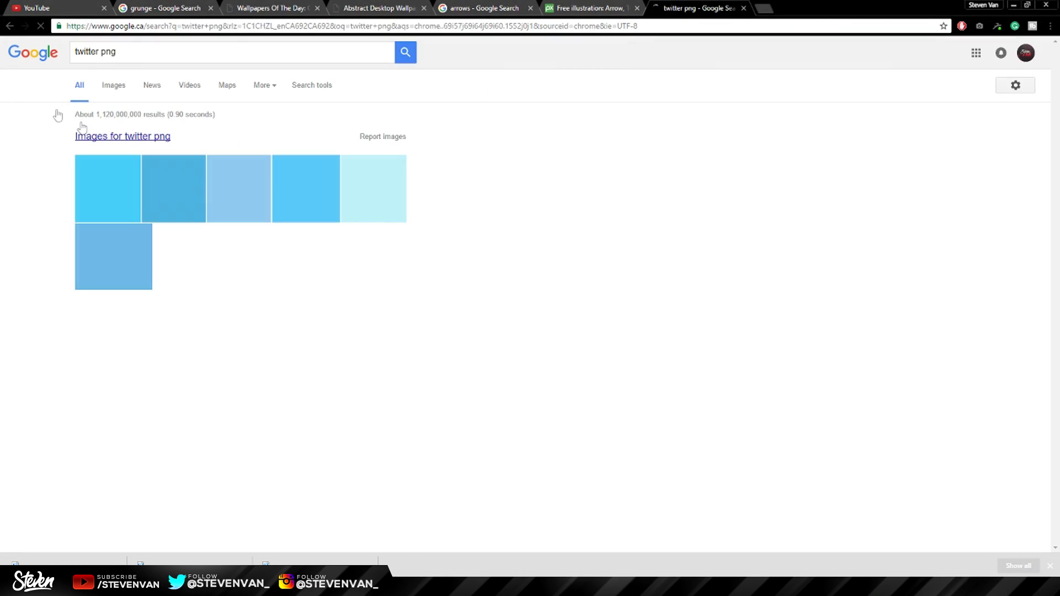
{"action": "left_click", "coordinate": [104, 95]}
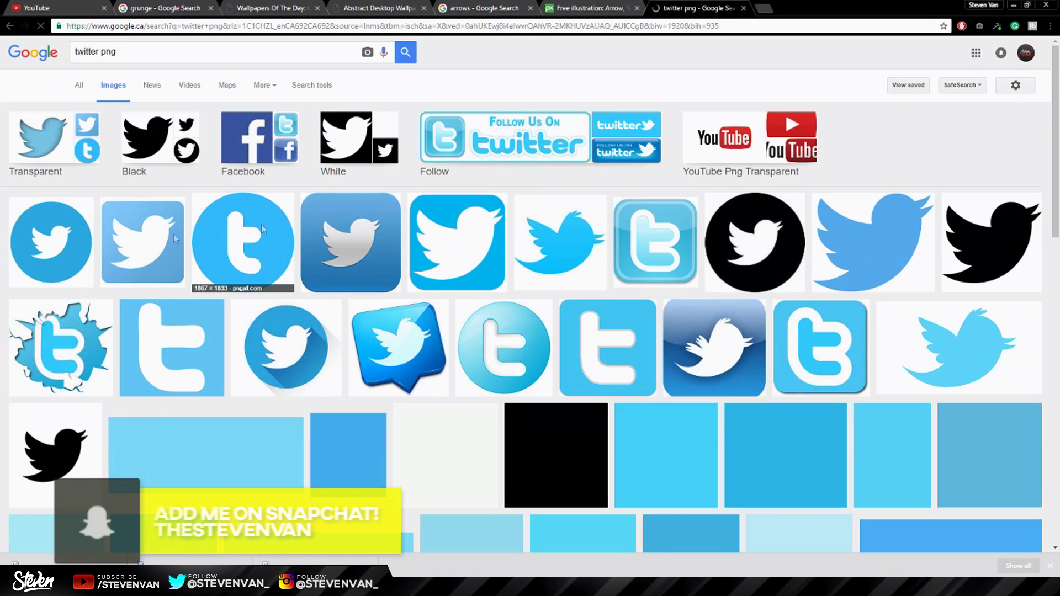
{"action": "left_click", "coordinate": [518, 239]}
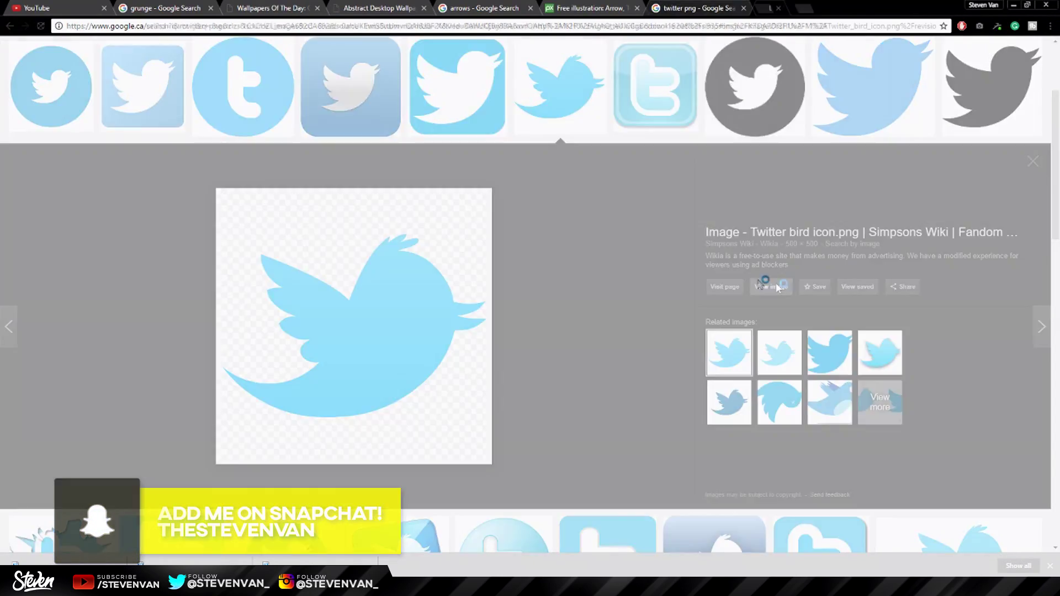
{"action": "left_click", "coordinate": [371, 301]}
{"action": "left_click", "coordinate": [712, 9]}
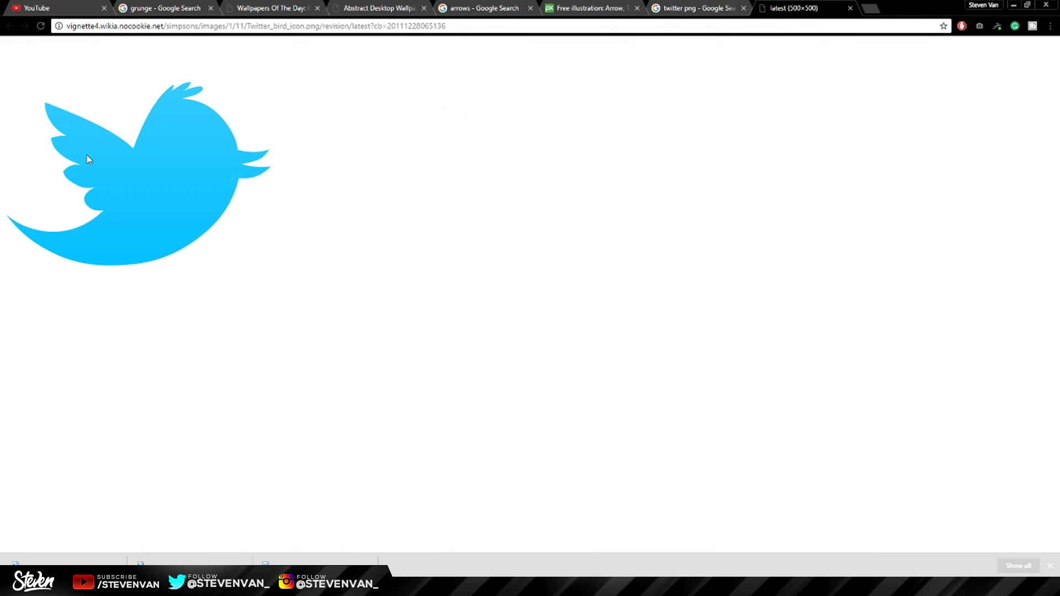
Save the Twitter bird PNG image to the Desktop folder.
{"action": "right_click", "coordinate": [87, 159]}
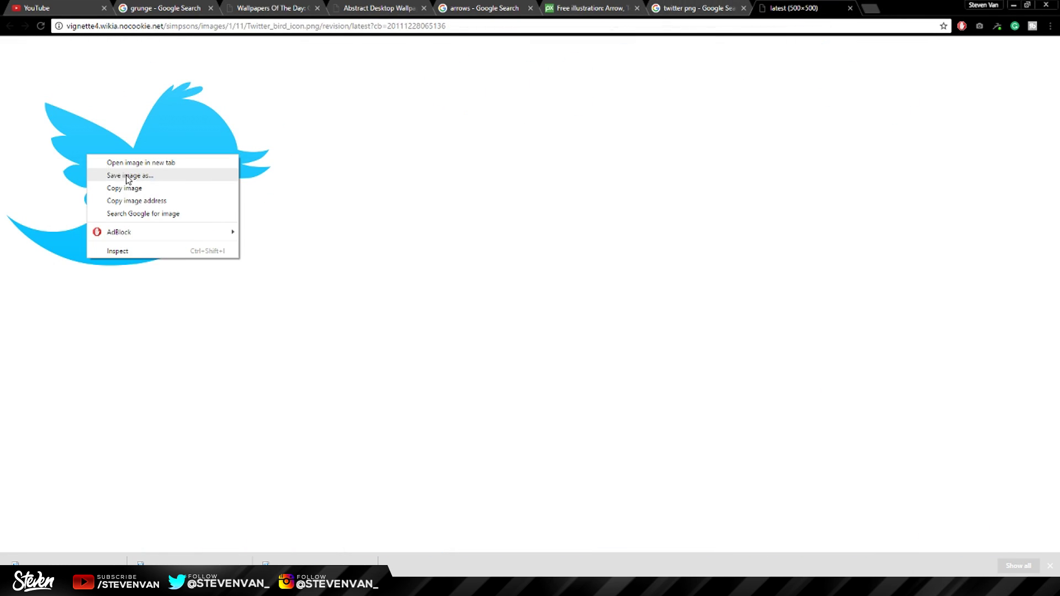
{"action": "left_click", "coordinate": [88, 173]}
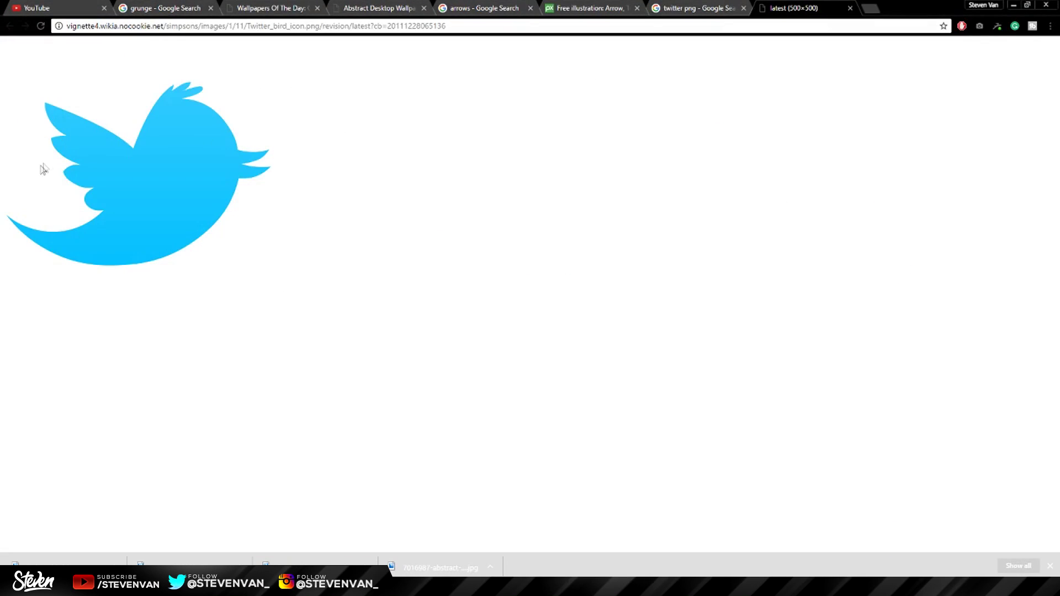
{"action": "right_click", "coordinate": [39, 168]}
{"action": "left_click", "coordinate": [88, 189]}
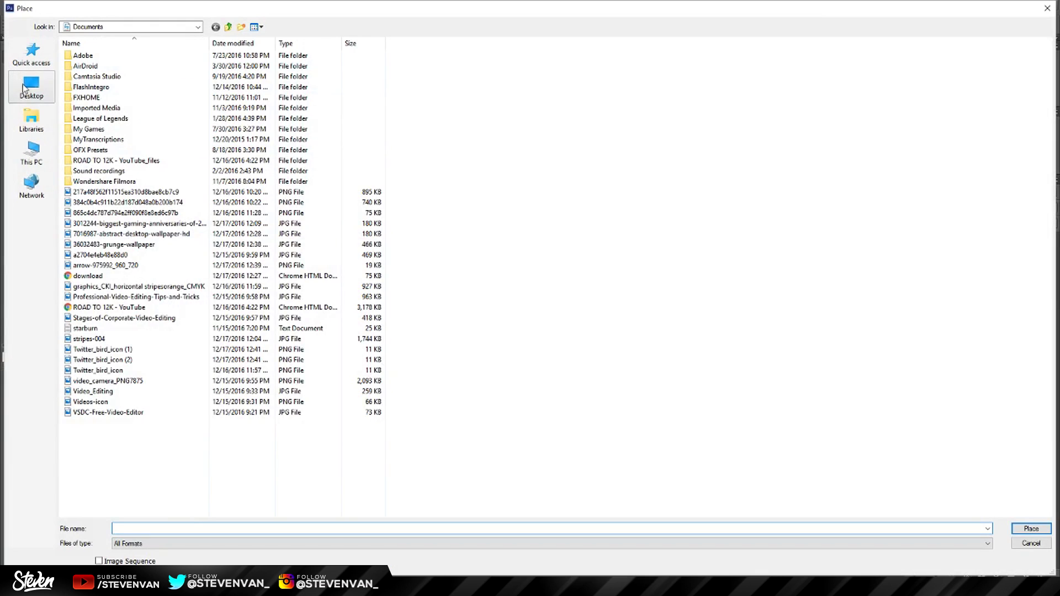
{"action": "left_click", "coordinate": [25, 88]}
Place the saved Twitter bird icon and shrink it to about 19% near the top.
{"action": "left_click", "coordinate": [988, 529]}
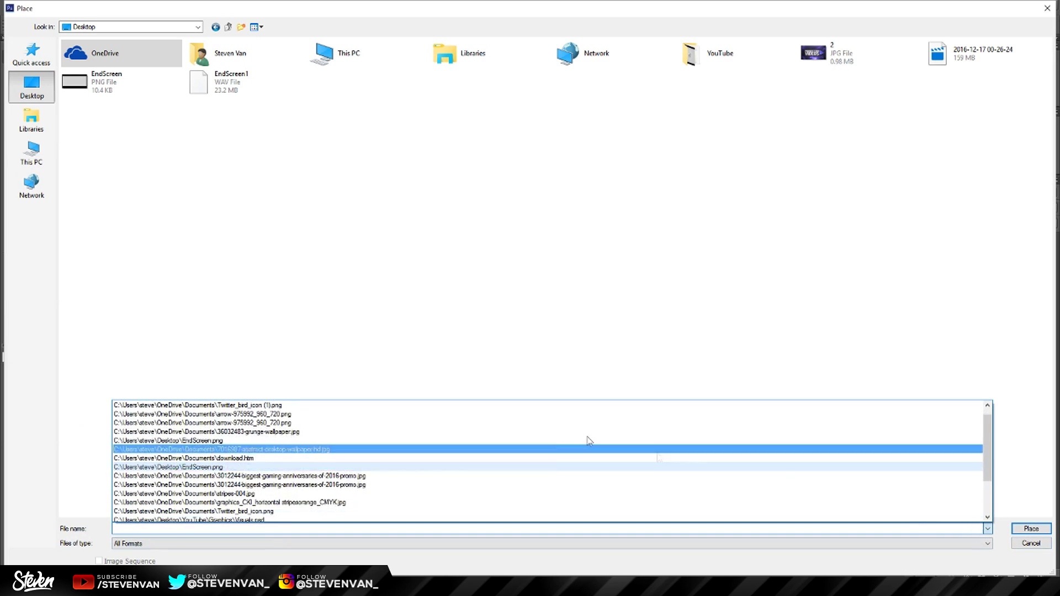
{"action": "left_click", "coordinate": [513, 405]}
{"action": "key", "text": "Return"}
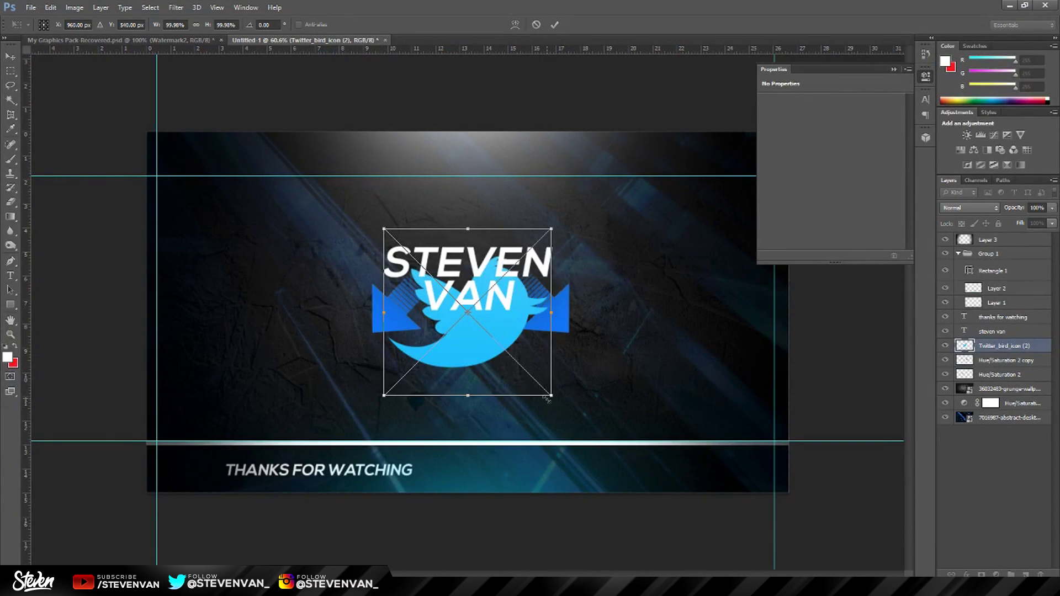
{"action": "left_click_drag", "start_coordinate": [547, 397], "coordinate": [424, 175]}
{"action": "key", "text": "Return"}
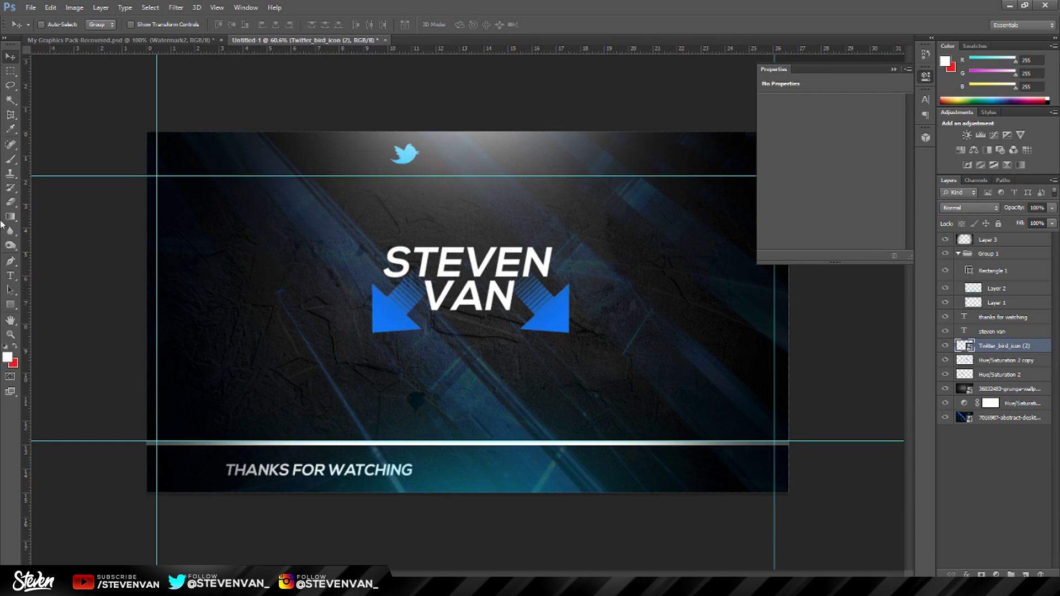
{"action": "key", "text": "t"}
{"action": "left_click", "coordinate": [452, 151]}
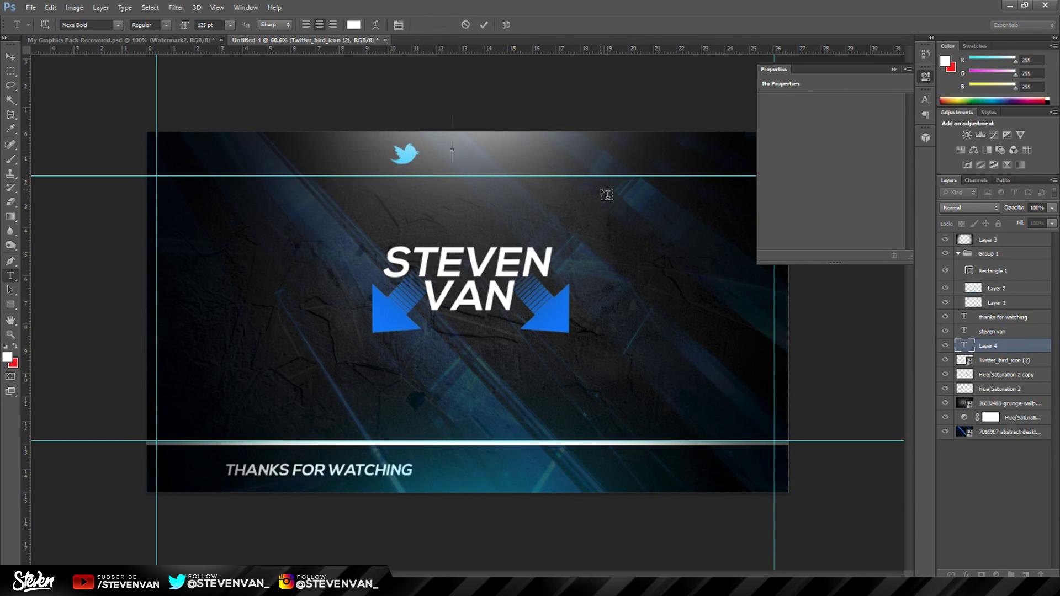
{"action": "type", "text": "@STEVE"}
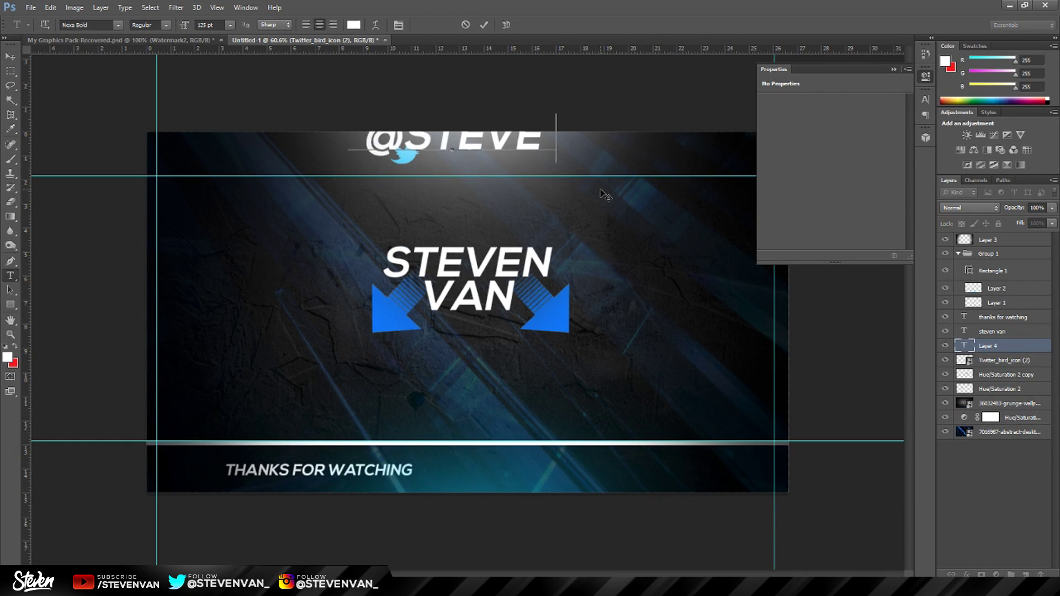
{"action": "type", "text": "nvan_"}
{"action": "key", "text": "ctrl+Return"}
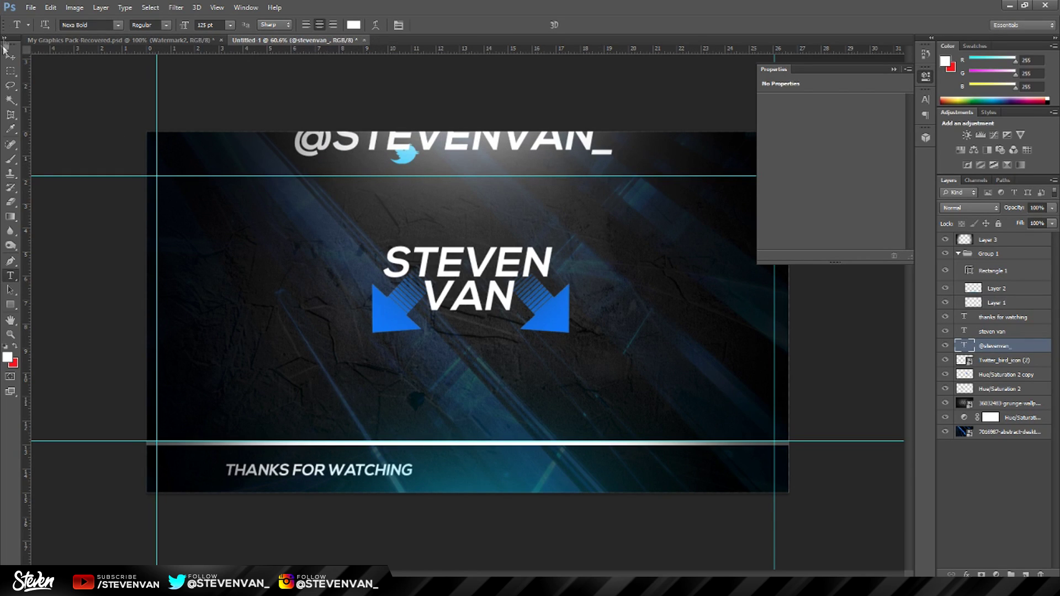
{"action": "key", "text": "ctrl+t"}
{"action": "left_click_drag", "start_coordinate": [453, 144], "coordinate": [544, 234]}
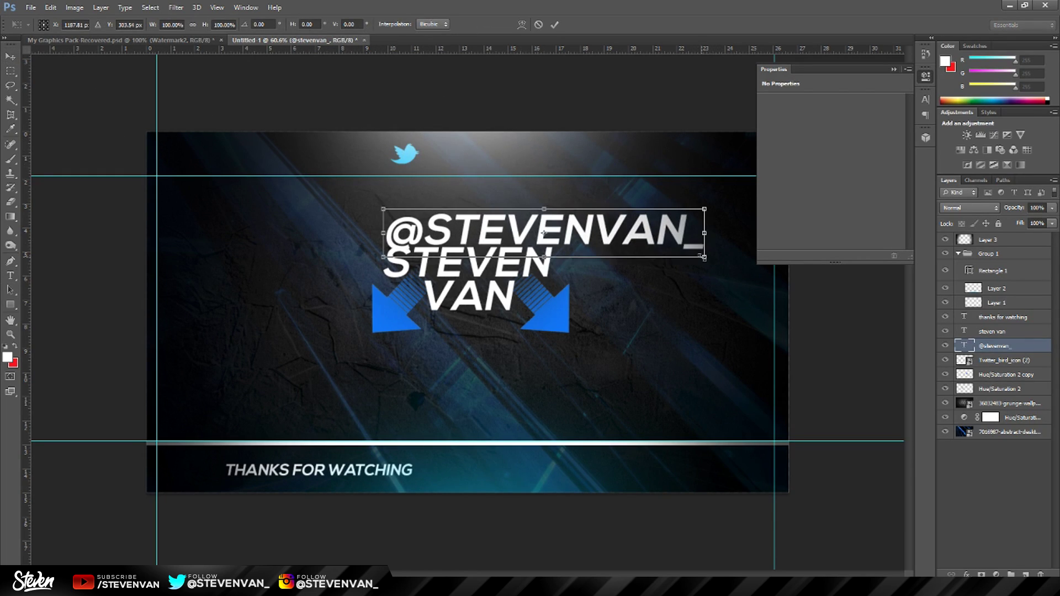
{"action": "left_click_drag", "start_coordinate": [704, 258], "coordinate": [500, 156]}
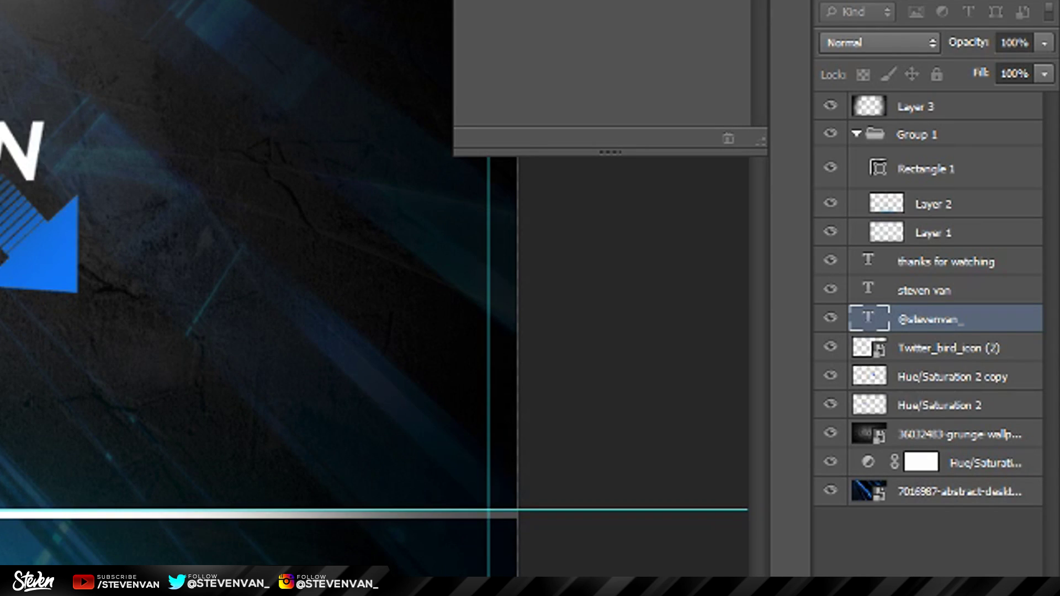
{"action": "key", "text": "Return"}
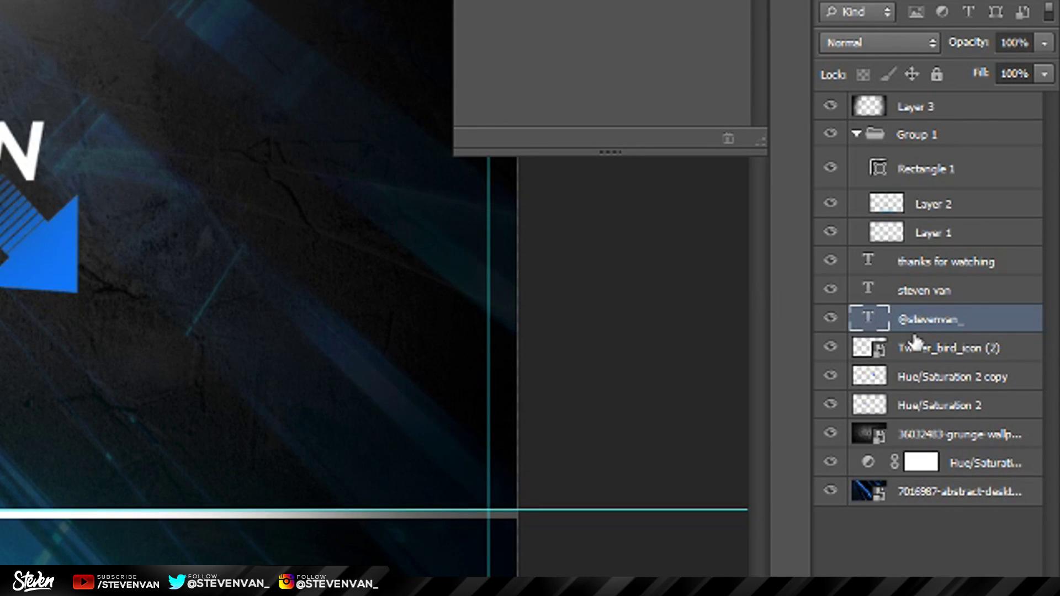
{"action": "left_click", "coordinate": [933, 348], "text": "ctrl"}
{"action": "key", "text": "ctrl+g"}
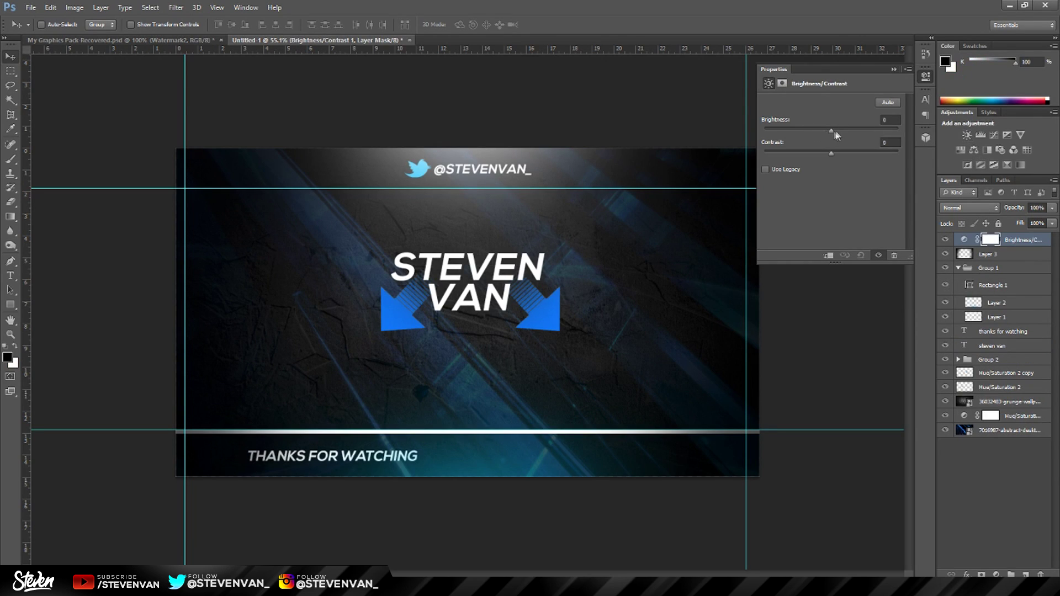
Set Brightness/Contrast to brightness -36, contrast 27, and add an S-shaped Curves adjustment.
{"action": "left_click_drag", "start_coordinate": [831, 131], "coordinate": [813, 160]}
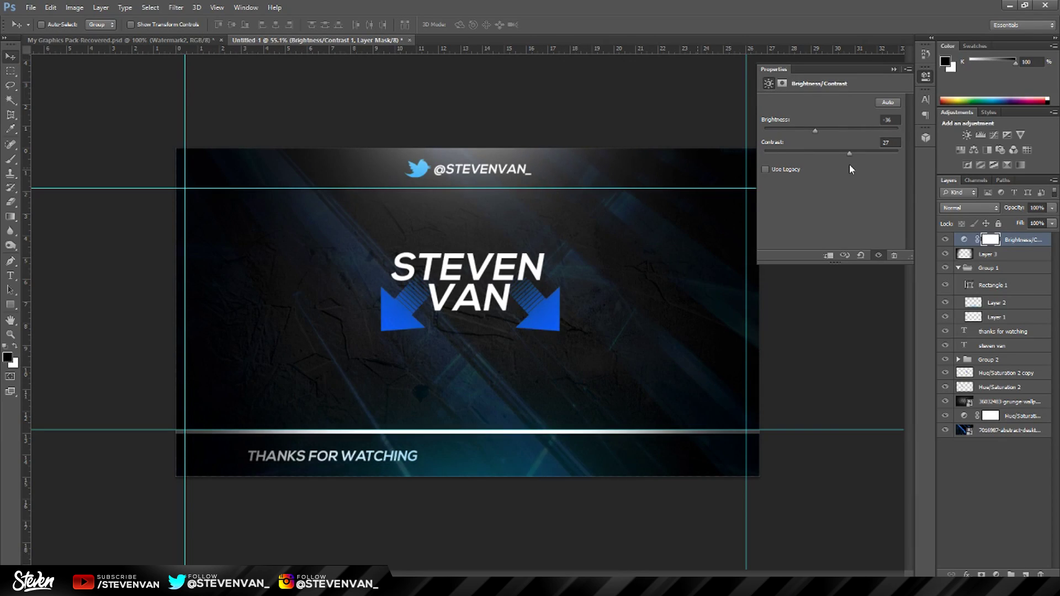
{"action": "left_click", "coordinate": [981, 135]}
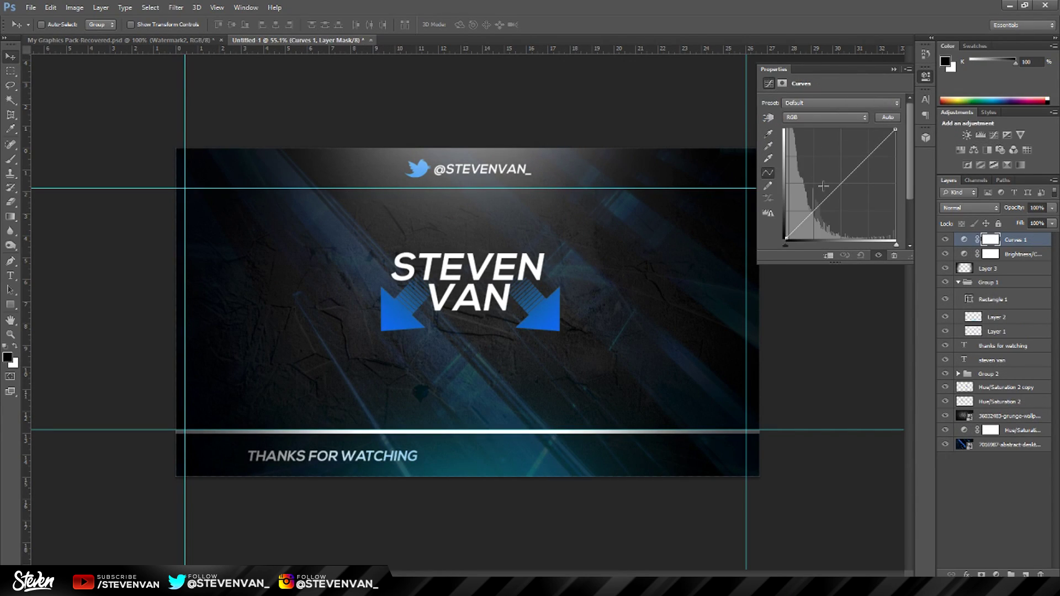
{"action": "left_click_drag", "start_coordinate": [832, 194], "coordinate": [822, 179]}
{"action": "left_click_drag", "start_coordinate": [855, 148], "coordinate": [837, 148]}
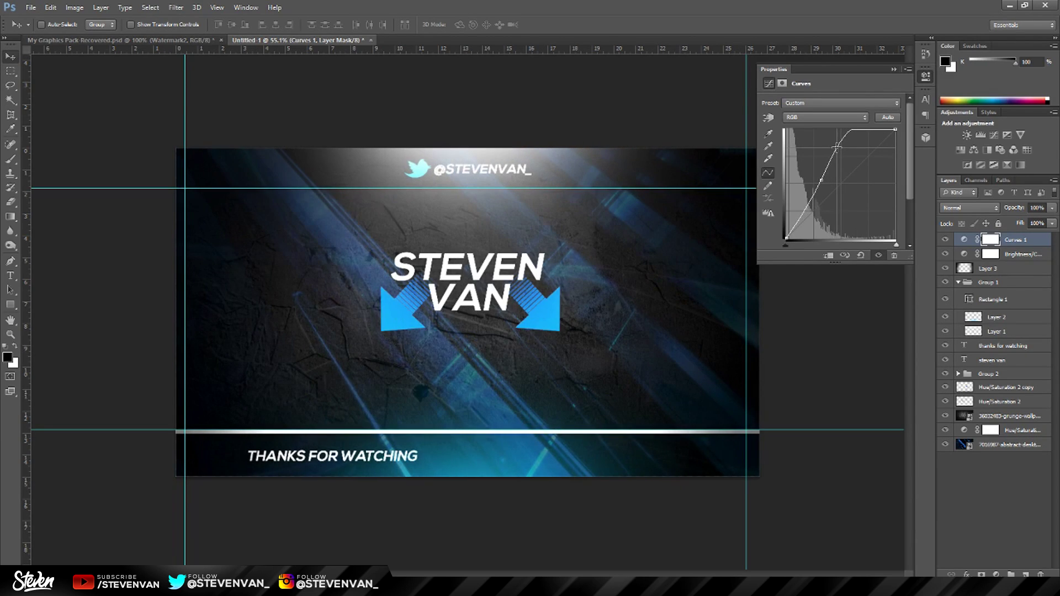
{"action": "scroll", "coordinate": [468, 313], "scroll_direction": "up", "scroll_amount": 2}
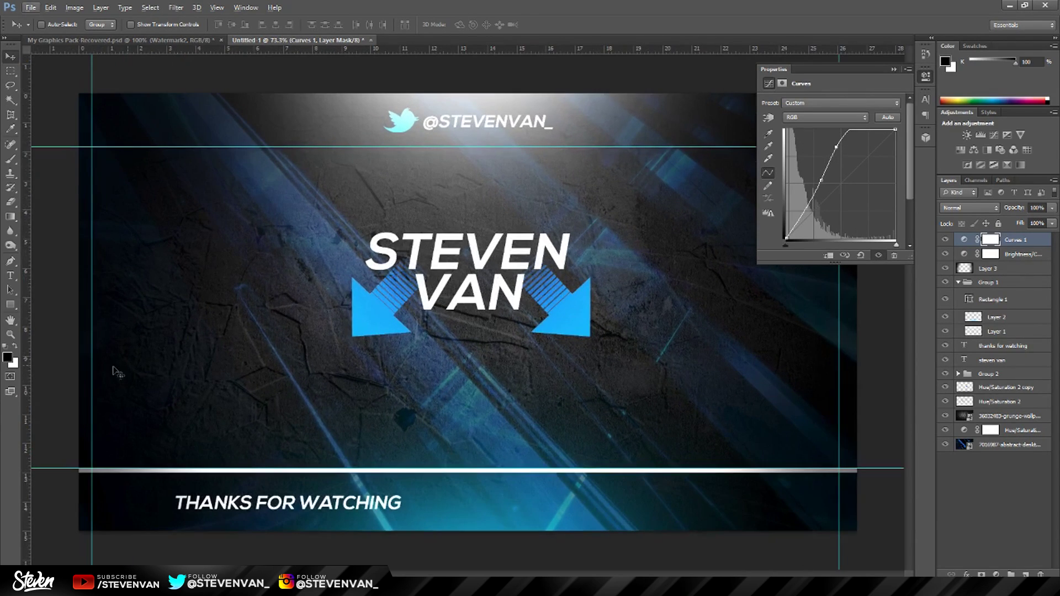
{"action": "left_click", "coordinate": [10, 335]}
{"action": "left_click", "coordinate": [345, 320], "text": "alt"}
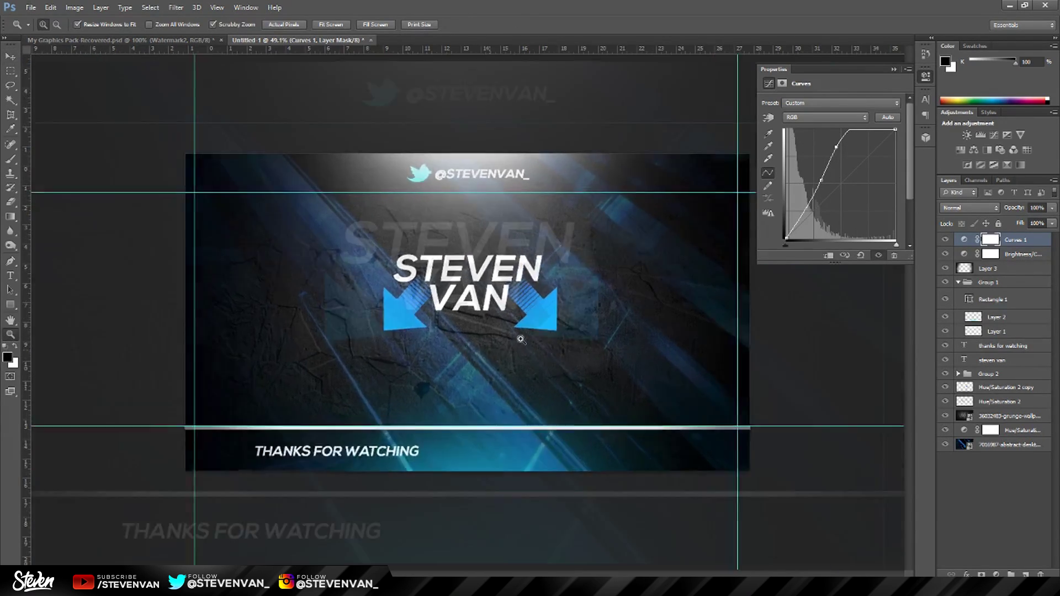
{"action": "left_click", "coordinate": [521, 339]}
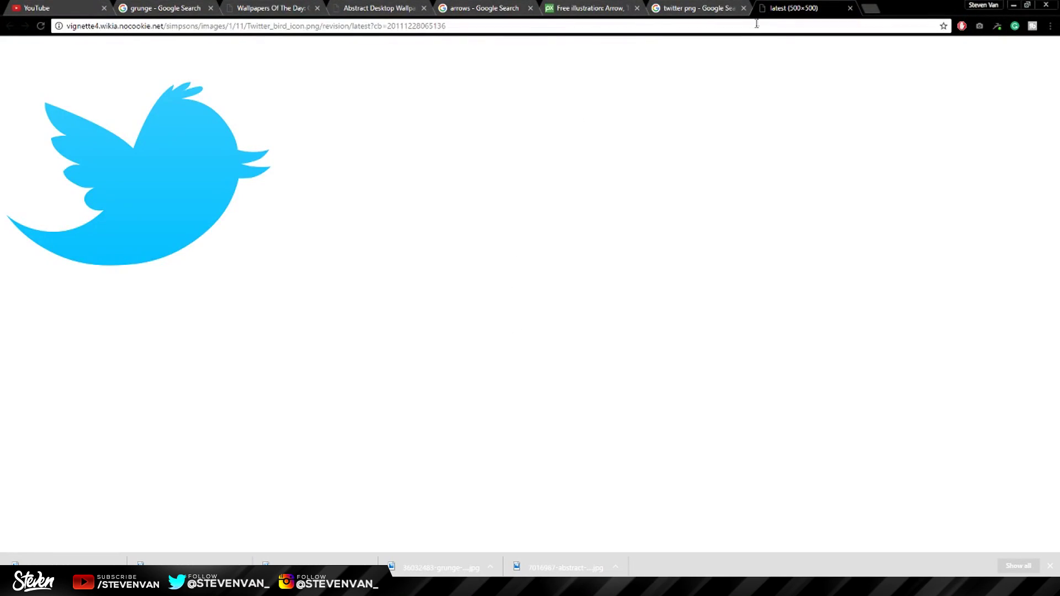
Search Google Images for 'gaming hd' and open the soldier wallpaper at full size.
{"action": "left_click", "coordinate": [756, 24]}
{"action": "type", "text": "gaming hd"}
{"action": "key", "text": "Return"}
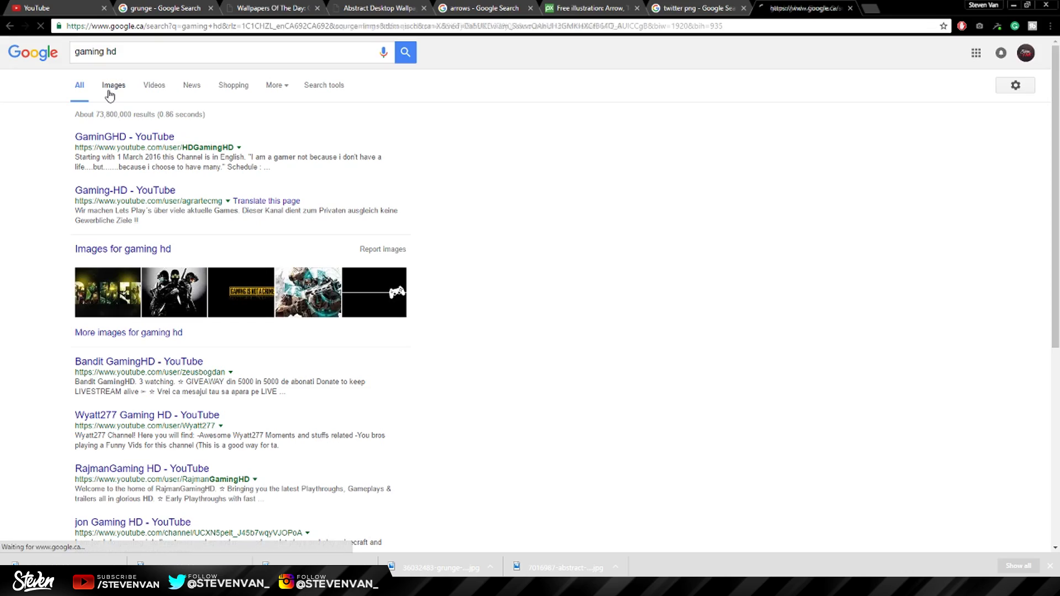
{"action": "left_click", "coordinate": [110, 88]}
{"action": "left_click", "coordinate": [699, 240]}
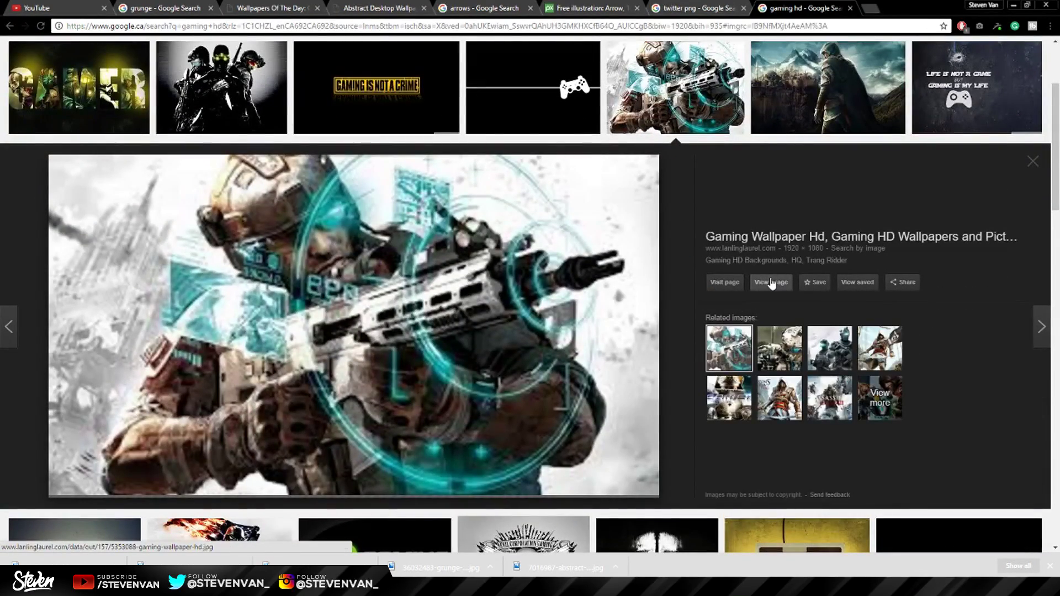
{"action": "left_click", "coordinate": [772, 284]}
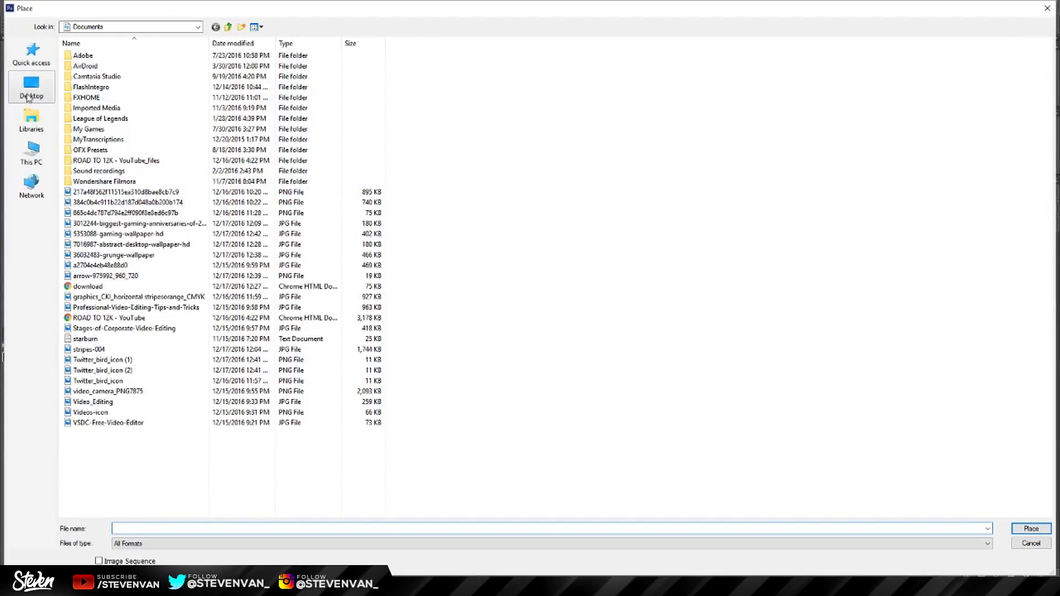
Place the gaming wallpaper below the grunge layer and set its opacity to 22%.
{"action": "left_click", "coordinate": [31, 88]}
{"action": "left_click", "coordinate": [988, 528]}
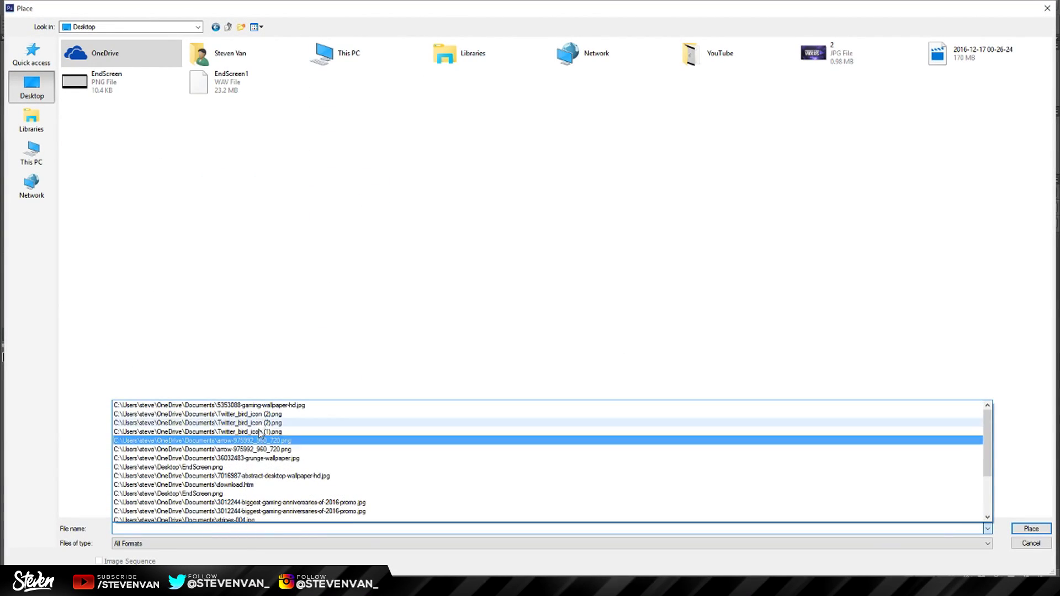
{"action": "left_click", "coordinate": [260, 409]}
{"action": "key", "text": "Return"}
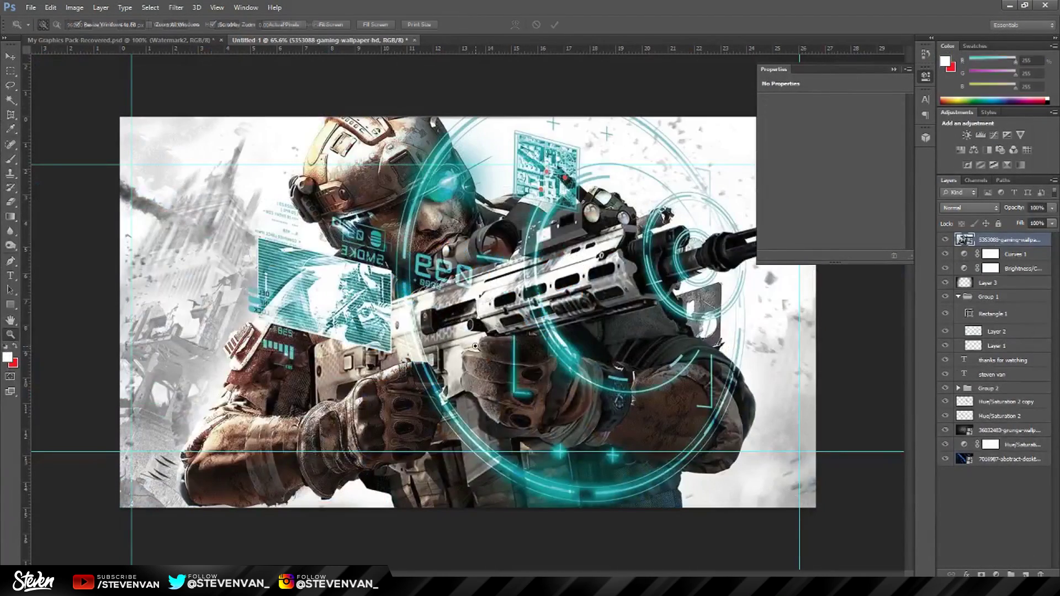
{"action": "key", "text": "Return"}
{"action": "left_click_drag", "start_coordinate": [988, 241], "coordinate": [994, 431]}
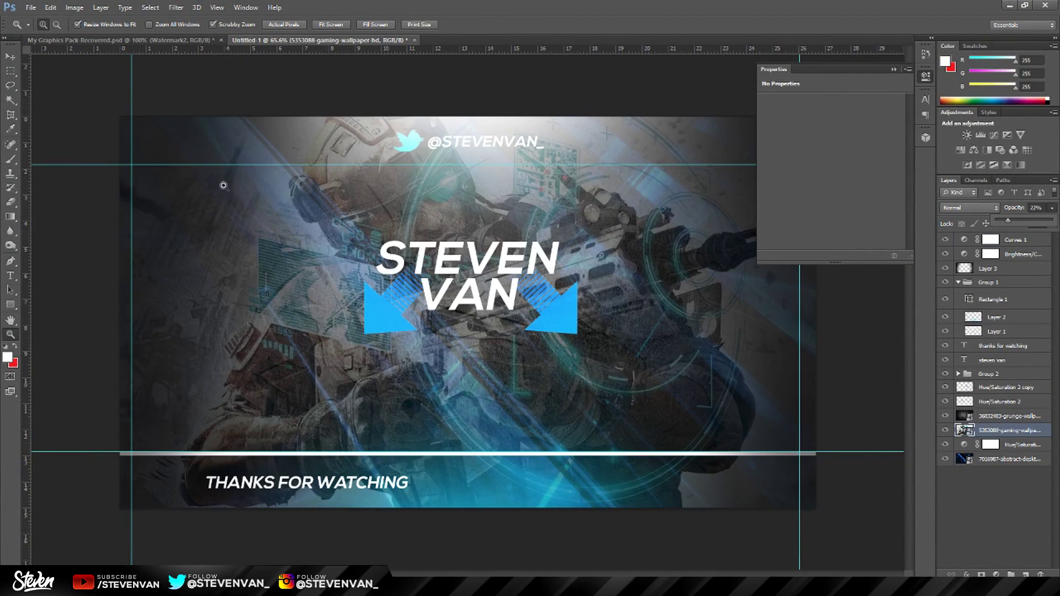
{"action": "key", "text": "2"}
{"action": "key", "text": "2"}
{"action": "key", "text": "ctrl+minus"}
{"action": "left_click", "coordinate": [894, 70]}
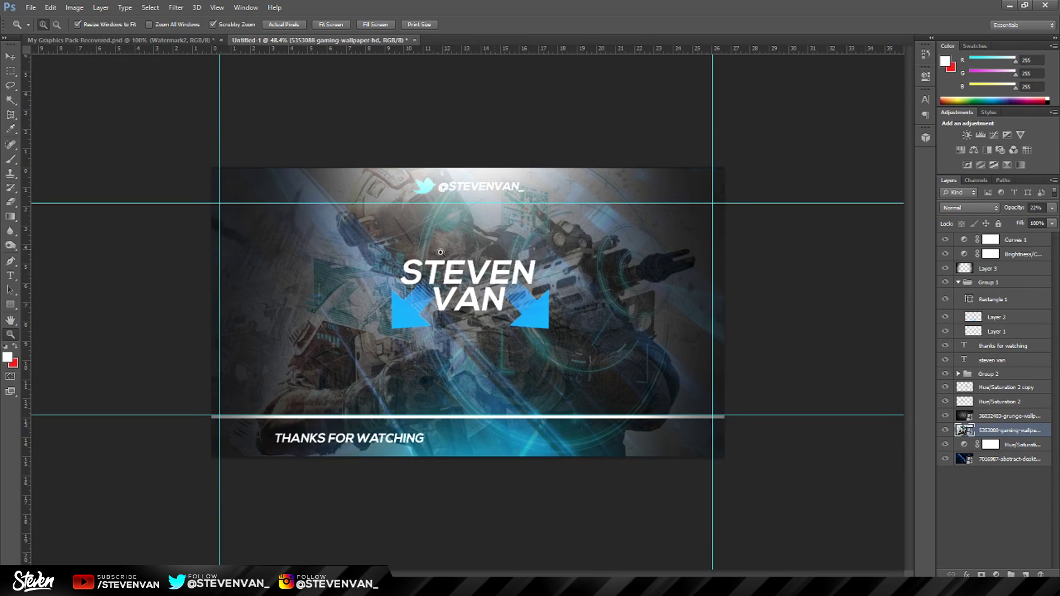
{"action": "key", "text": "ctrl+plus"}
{"action": "key", "text": "ctrl+plus"}
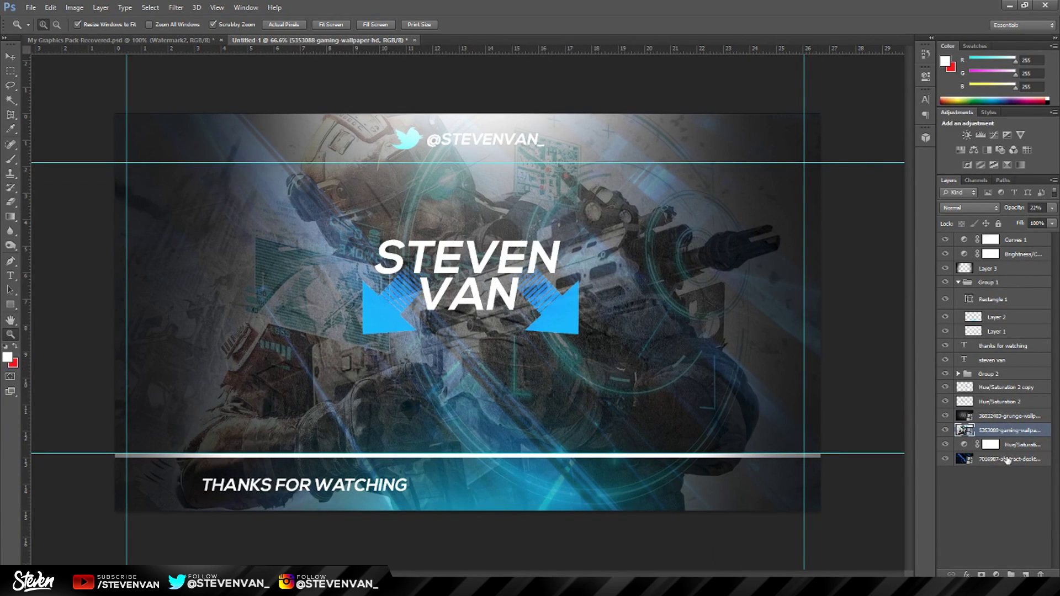
Replace the old Hue/Saturation adjustment with a new one at Lightness about -69.
{"action": "left_click", "coordinate": [1009, 451]}
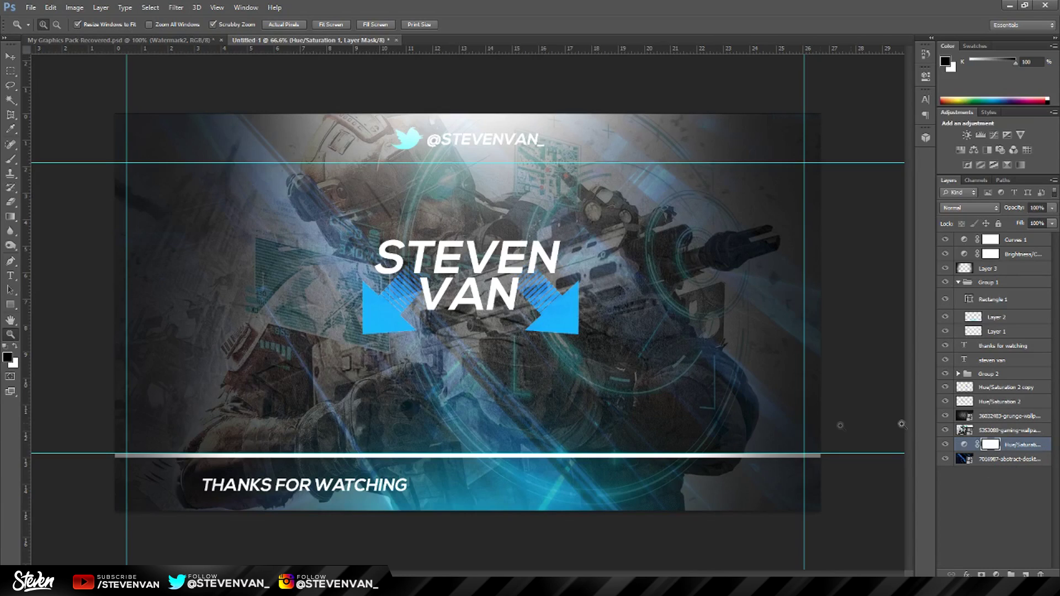
{"action": "key", "text": "Delete"}
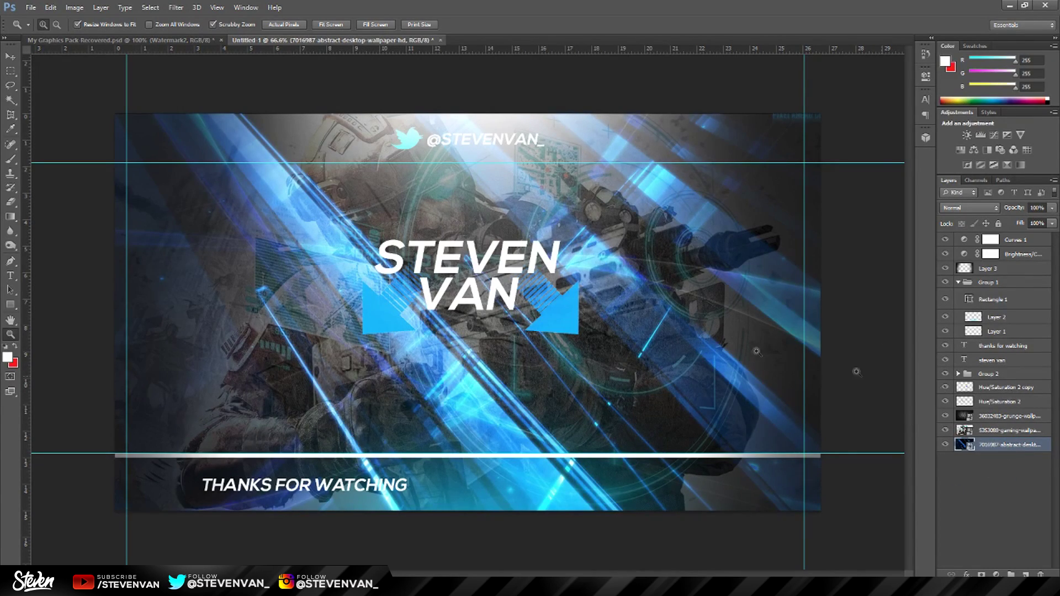
{"action": "left_click", "coordinate": [960, 150]}
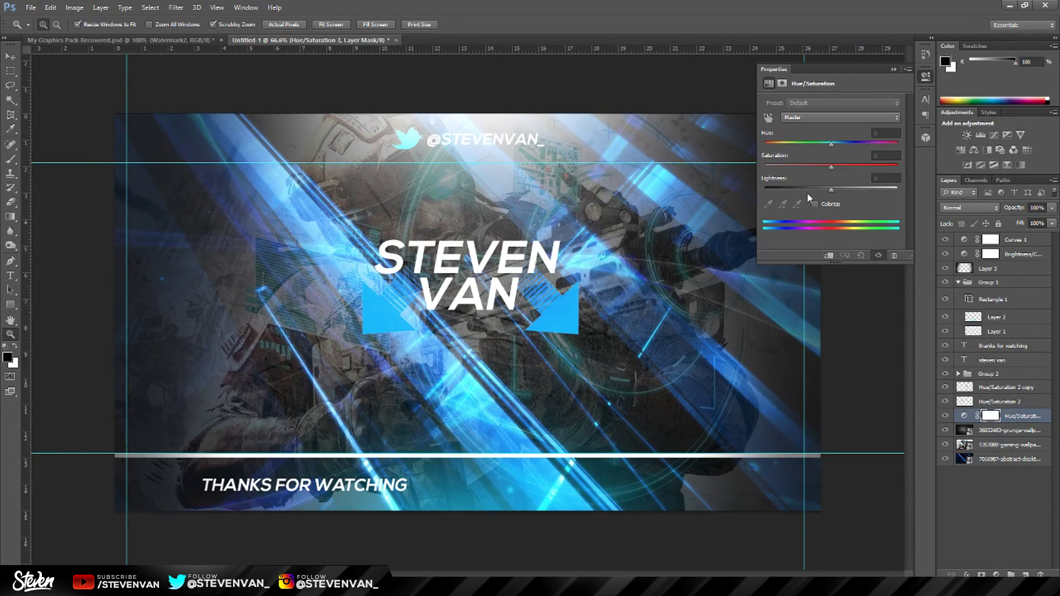
{"action": "left_click_drag", "start_coordinate": [807, 193], "coordinate": [787, 191]}
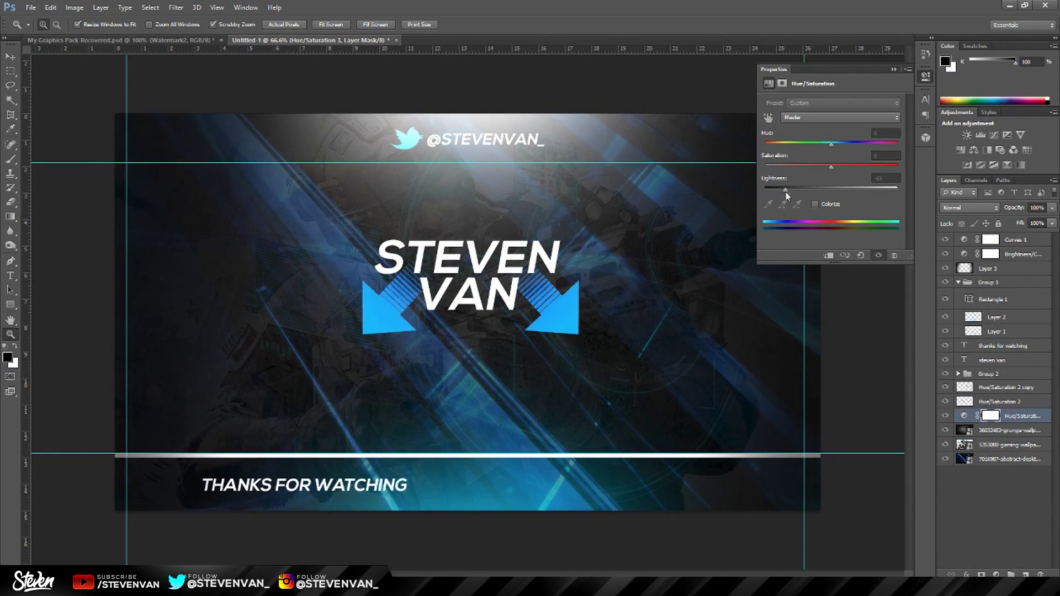
{"action": "left_click", "coordinate": [894, 69]}
{"action": "left_click_drag", "start_coordinate": [480, 280], "coordinate": [472, 280]}
Save a copy of the design to the Desktop as Untitled-1.png with default PNG options.
{"action": "left_click", "coordinate": [29, 6]}
{"action": "left_click", "coordinate": [78, 145]}
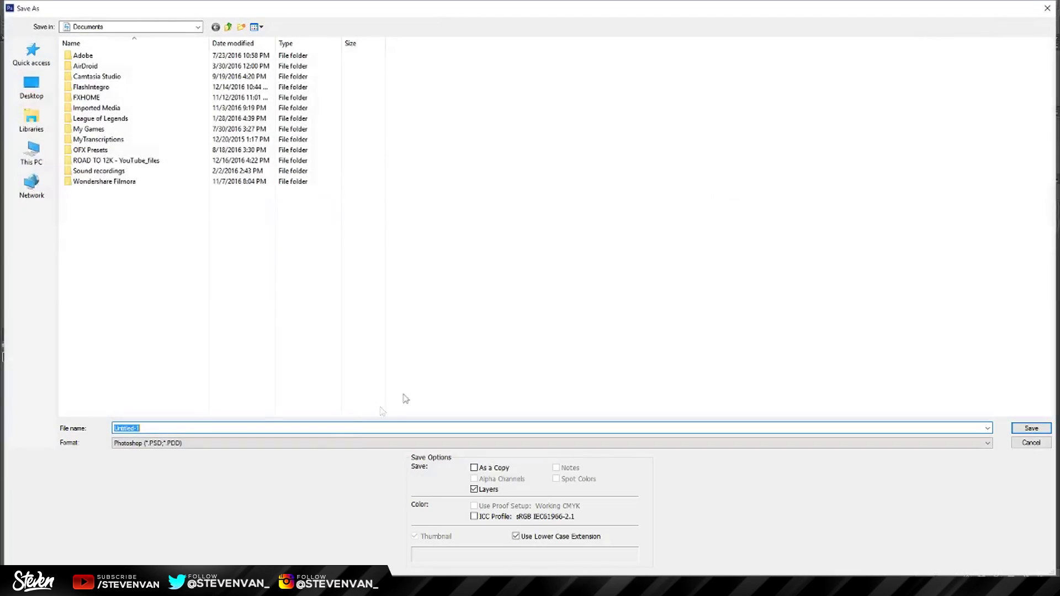
{"action": "left_click", "coordinate": [308, 444]}
{"action": "left_click", "coordinate": [246, 412]}
{"action": "left_click", "coordinate": [31, 87]}
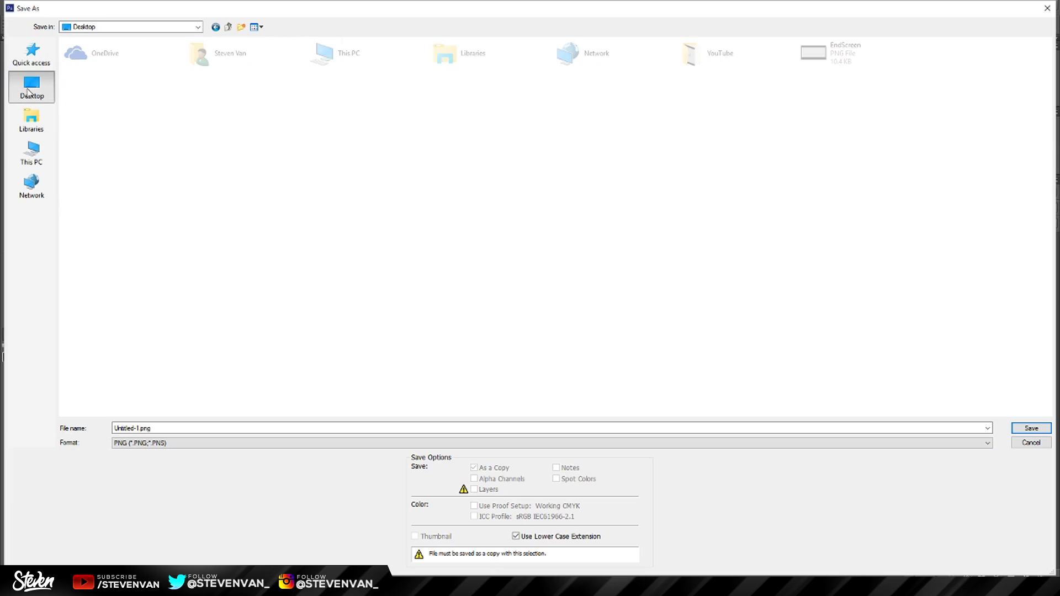
{"action": "left_click", "coordinate": [143, 428]}
{"action": "key", "text": "Return"}
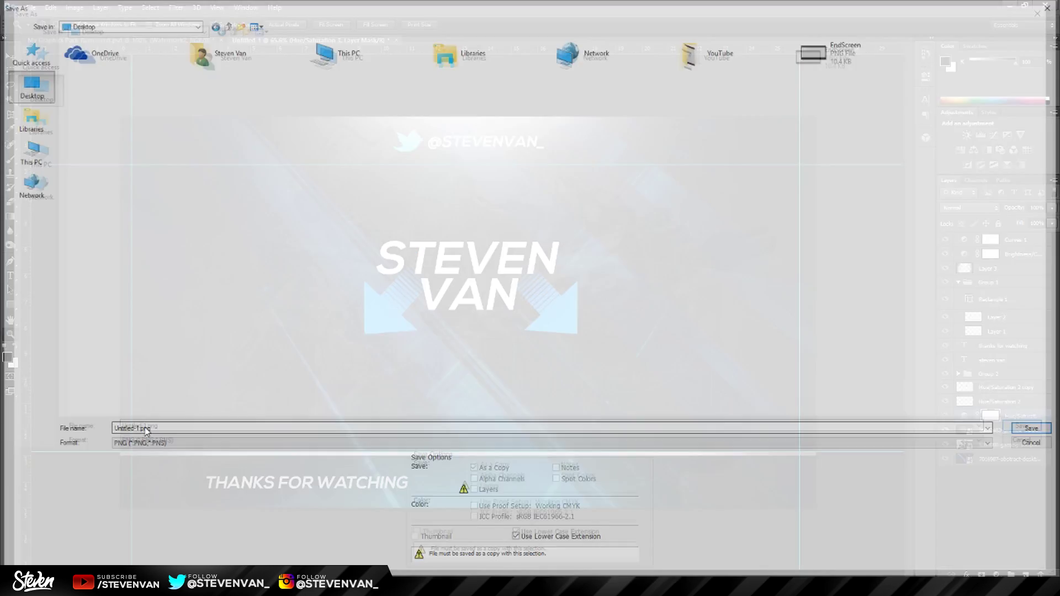
{"action": "key", "text": "Return"}
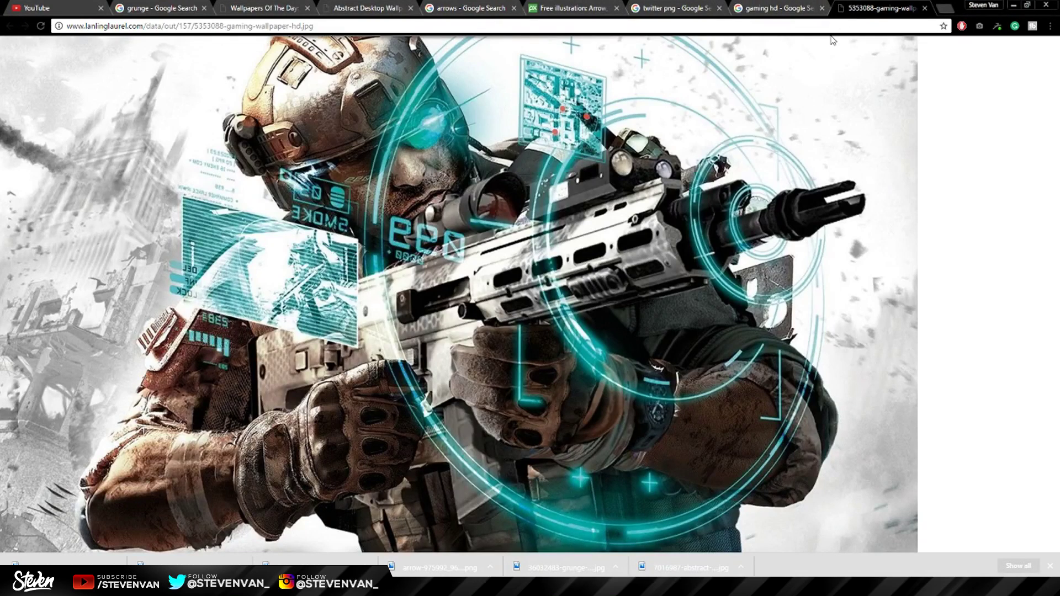
Go to youtube.com/upload, switch to the Videos list, and open the Untitled video for editing.
{"action": "left_click", "coordinate": [828, 26]}
{"action": "type", "text": "youtube.com/uplo"}
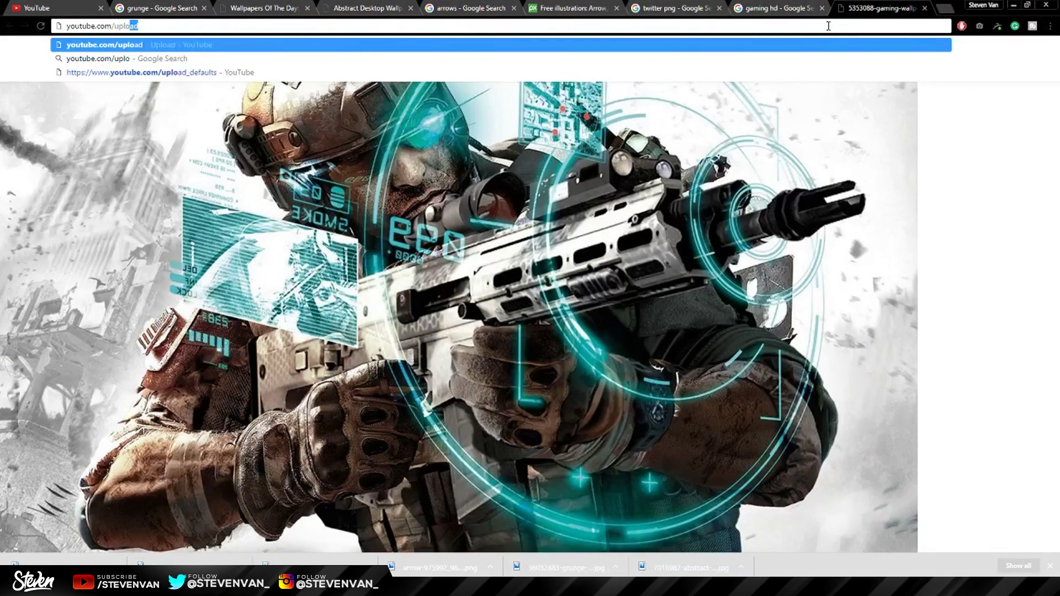
{"action": "key", "text": "Return"}
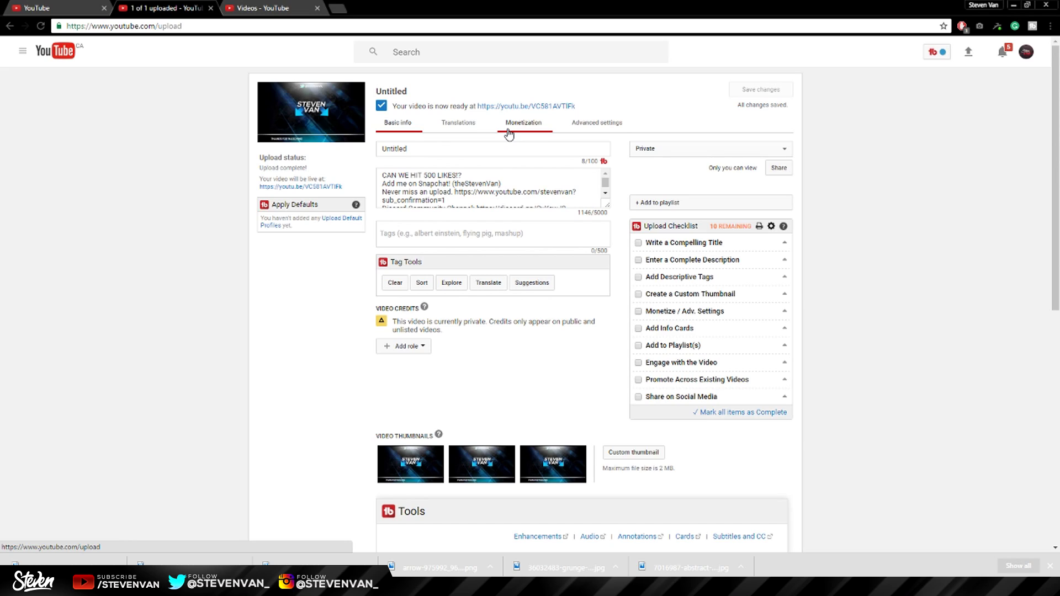
{"action": "left_click", "coordinate": [281, 7]}
{"action": "left_click", "coordinate": [379, 174]}
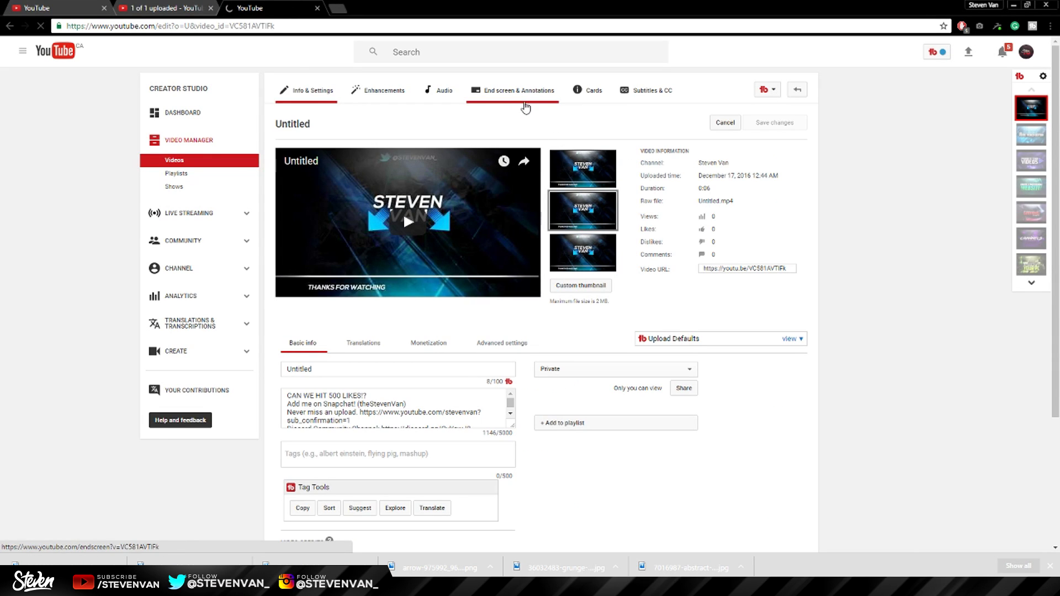
Open the end screen editor and start the end screen at 0:20, skipping Import from video.
{"action": "left_click", "coordinate": [525, 105]}
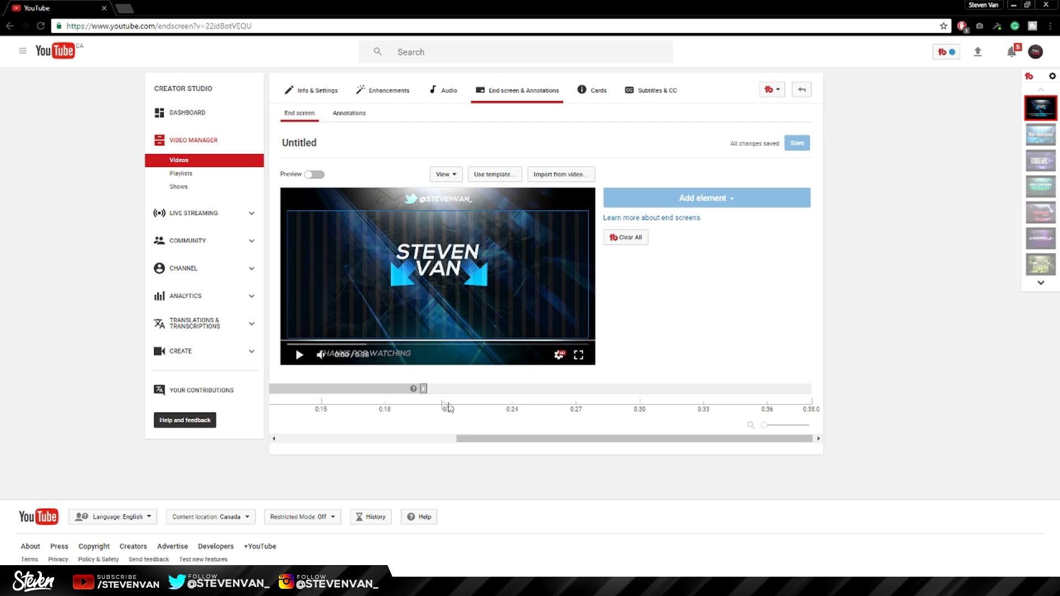
{"action": "left_click", "coordinate": [424, 388]}
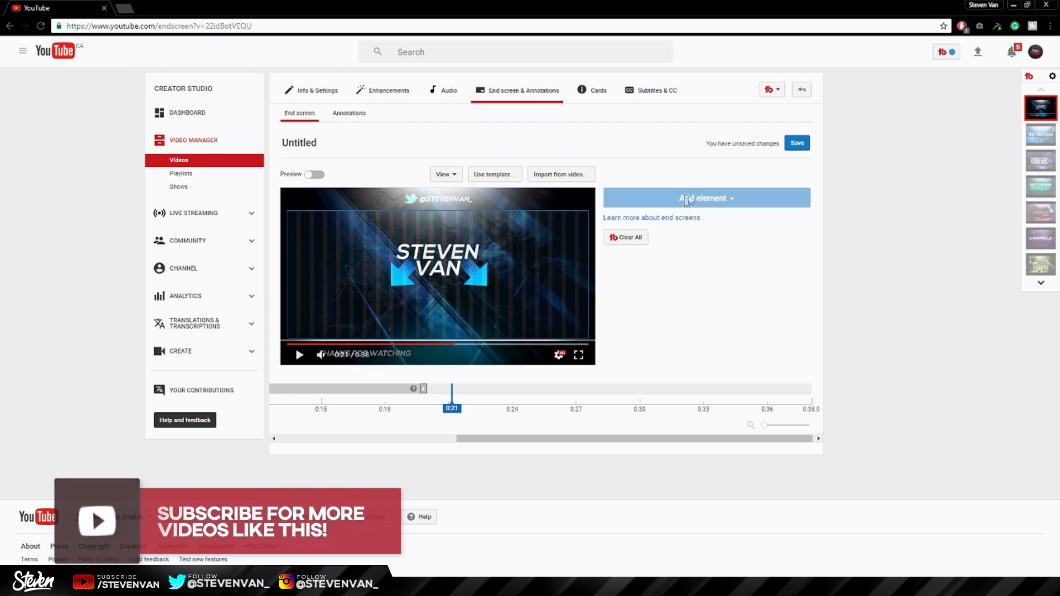
{"action": "left_click", "coordinate": [561, 174]}
{"action": "left_click", "coordinate": [672, 139]}
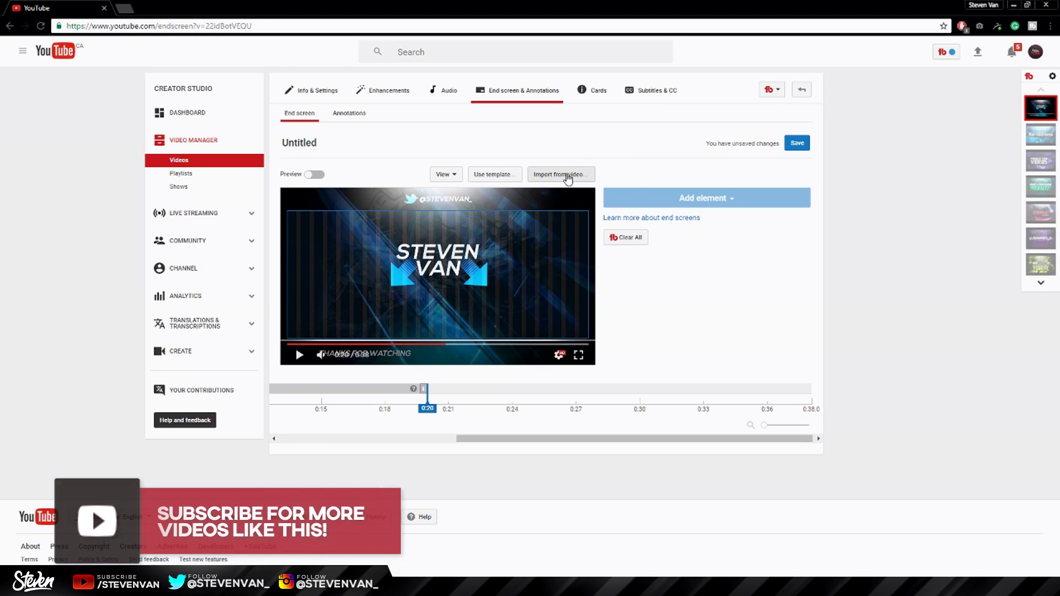
{"action": "left_click", "coordinate": [566, 174]}
{"action": "left_click", "coordinate": [670, 139]}
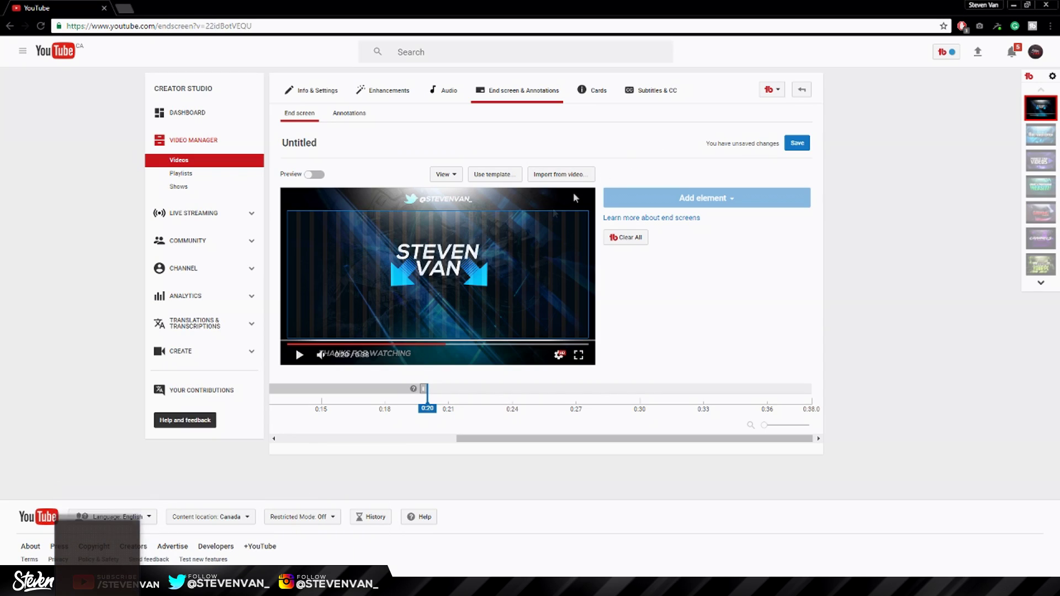
Apply the 2 Videos template with a subscribe circle and centre the subscribe element between the arrows.
{"action": "left_click", "coordinate": [516, 175]}
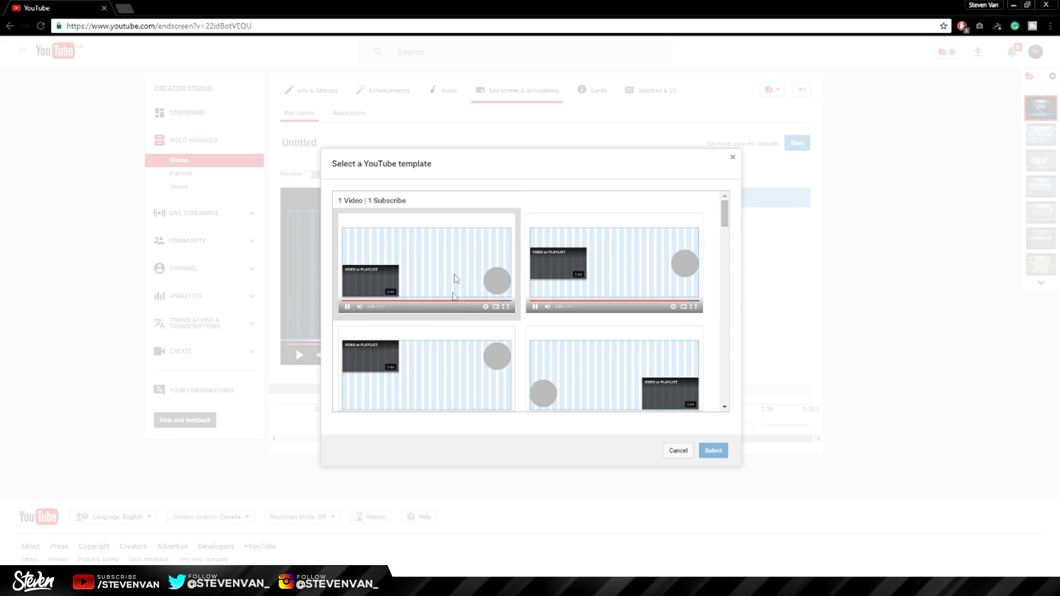
{"action": "scroll", "coordinate": [445, 254], "scroll_direction": "down", "scroll_amount": 1}
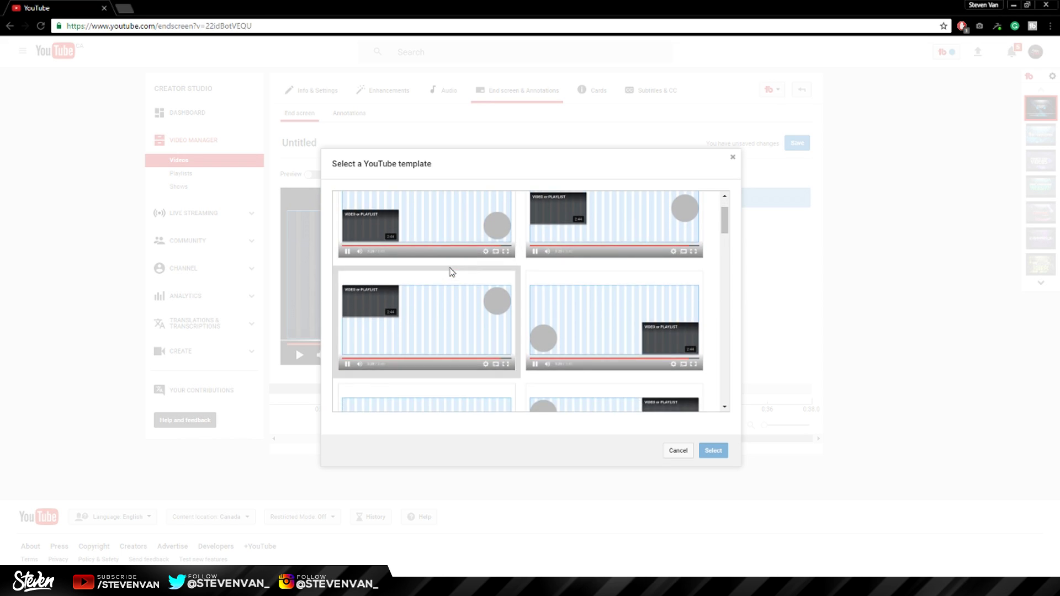
{"action": "scroll", "coordinate": [454, 273], "scroll_direction": "up", "scroll_amount": 1}
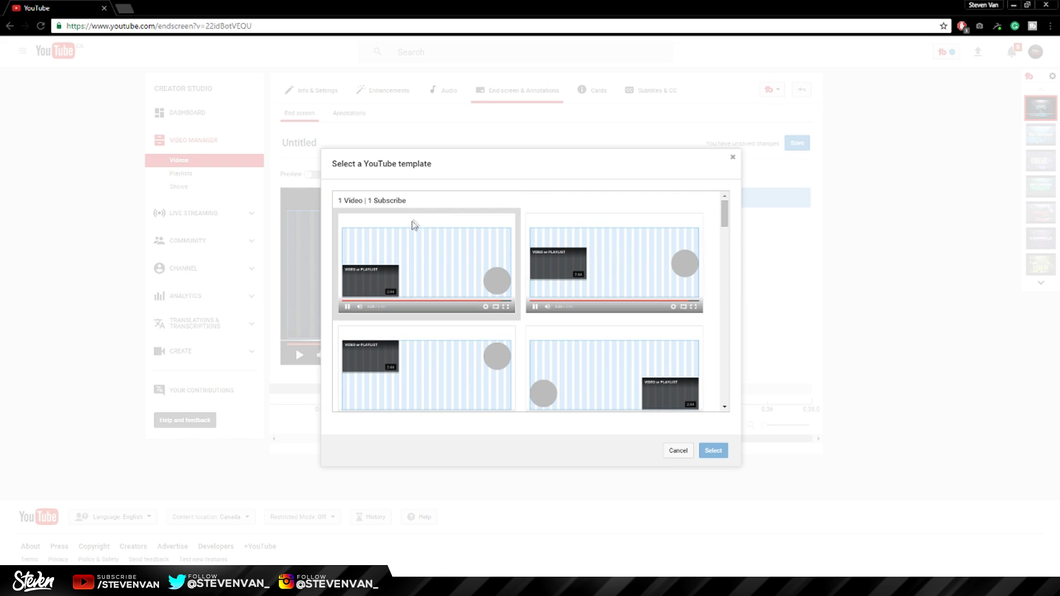
{"action": "scroll", "coordinate": [412, 254], "scroll_direction": "down", "scroll_amount": 2}
{"action": "scroll", "coordinate": [525, 317], "scroll_direction": "down", "scroll_amount": 3}
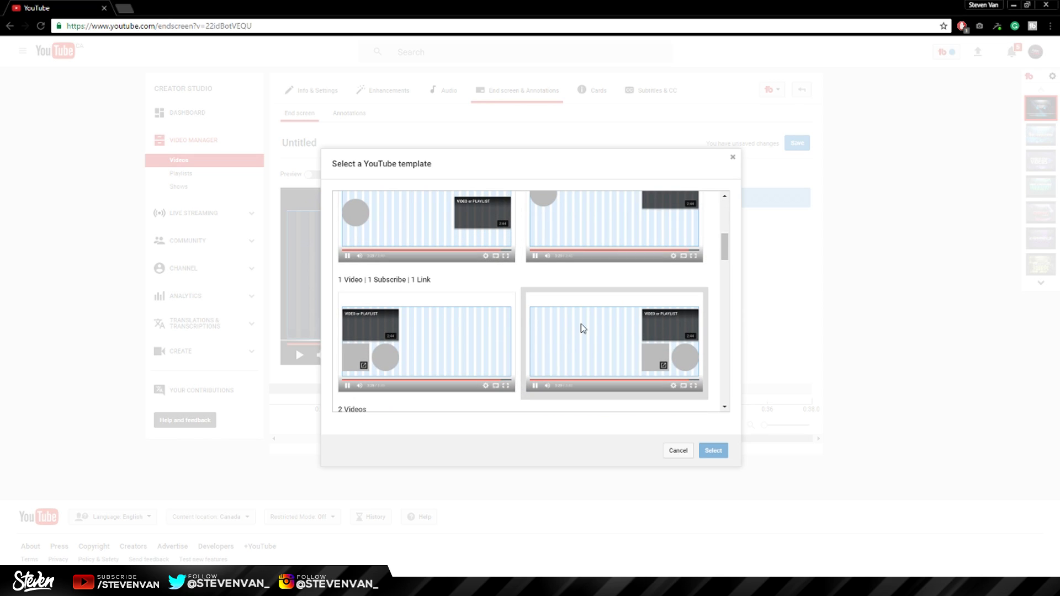
{"action": "scroll", "coordinate": [676, 352], "scroll_direction": "down", "scroll_amount": 4}
{"action": "left_click", "coordinate": [516, 313]}
{"action": "left_click", "coordinate": [714, 450]}
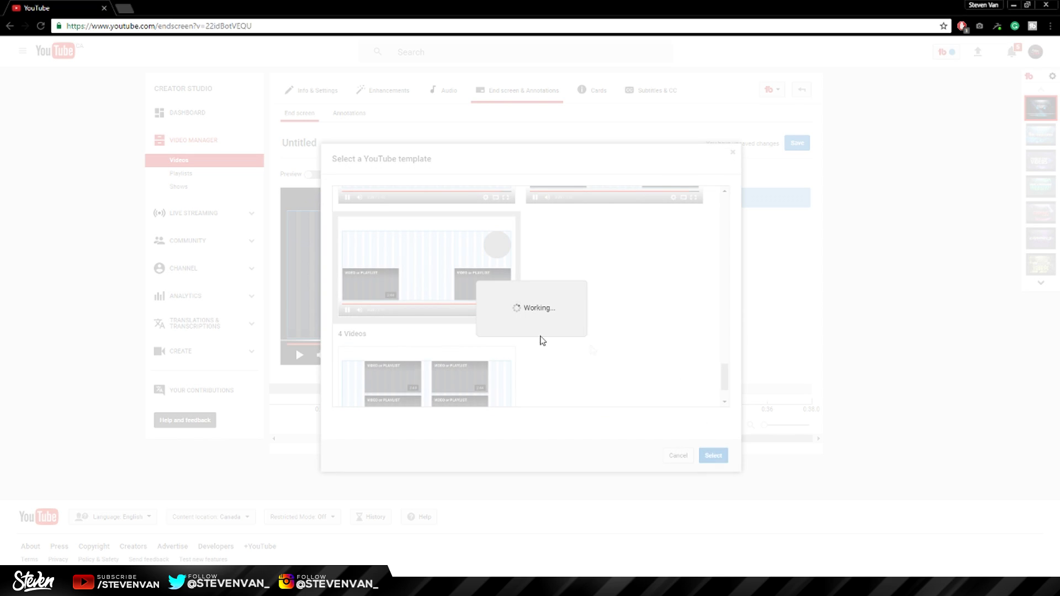
{"action": "left_click_drag", "start_coordinate": [500, 301], "coordinate": [500, 290]}
{"action": "left_click_drag", "start_coordinate": [559, 242], "coordinate": [437, 311]}
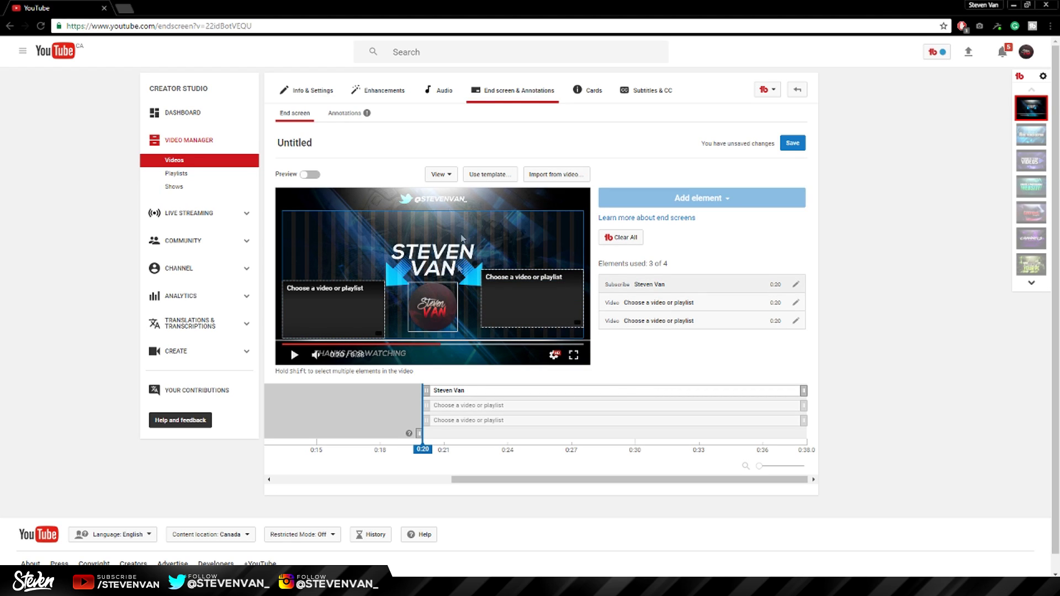
Align the right video box and assign VSDC Free Video Editor and How to Make a Website.
{"action": "left_click", "coordinate": [362, 319]}
{"action": "left_click_drag", "start_coordinate": [514, 308], "coordinate": [523, 320]}
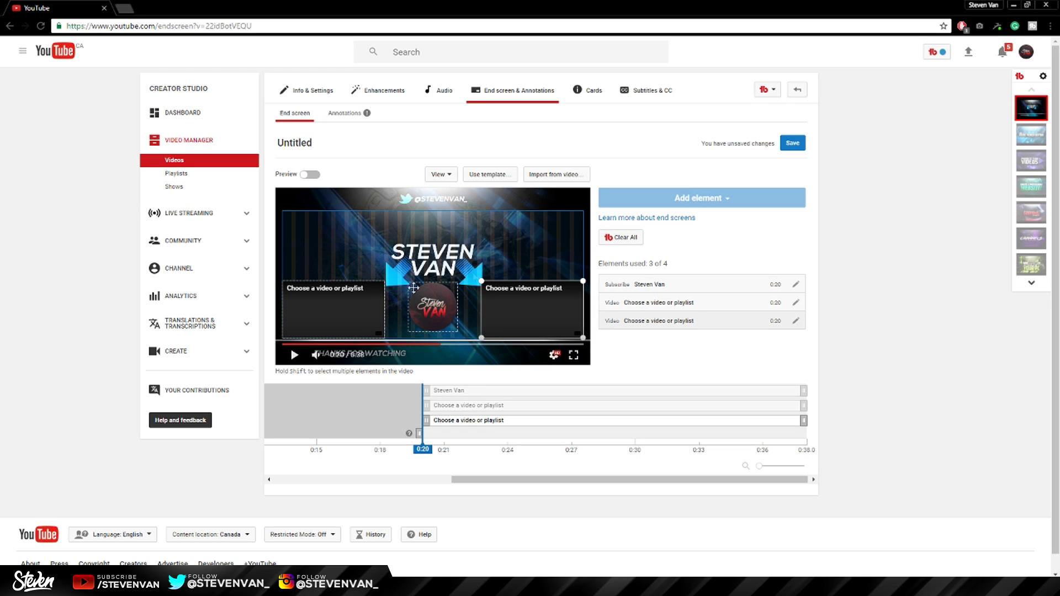
{"action": "double_click", "coordinate": [346, 305]}
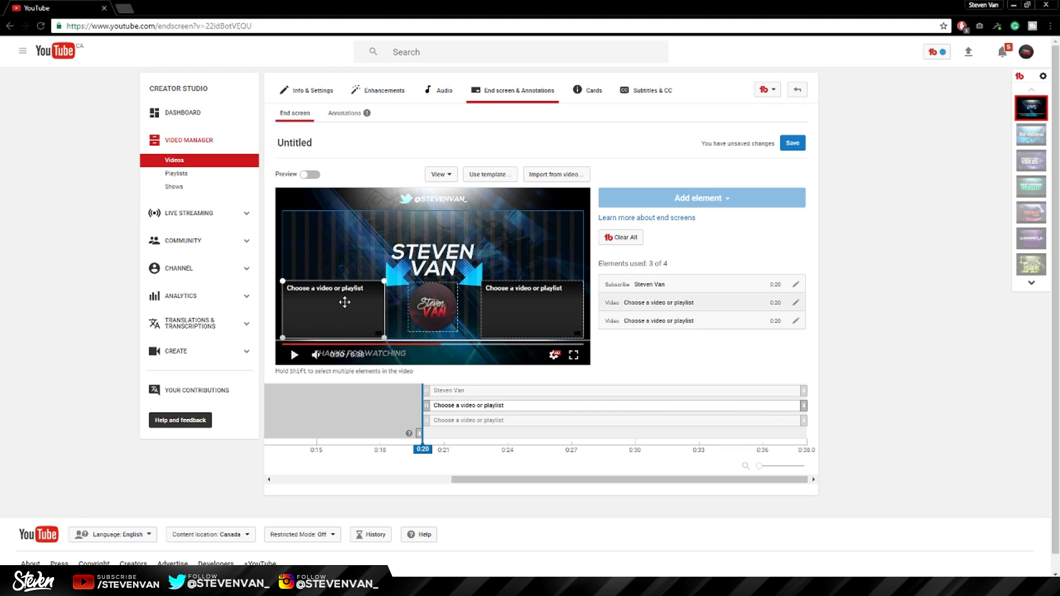
{"action": "left_click", "coordinate": [654, 451]}
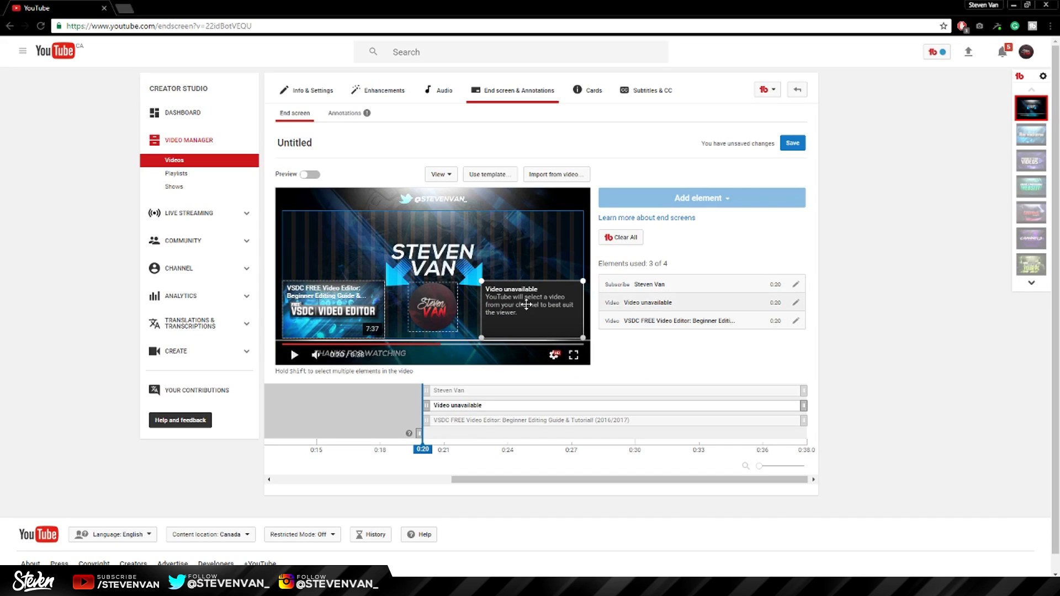
{"action": "double_click", "coordinate": [537, 316]}
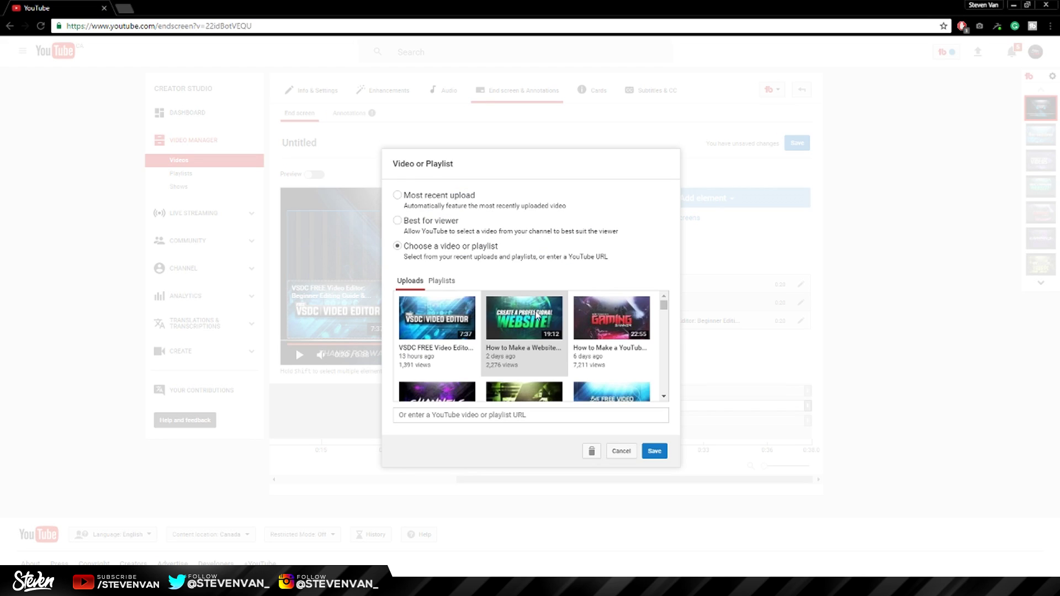
{"action": "left_click", "coordinate": [654, 451]}
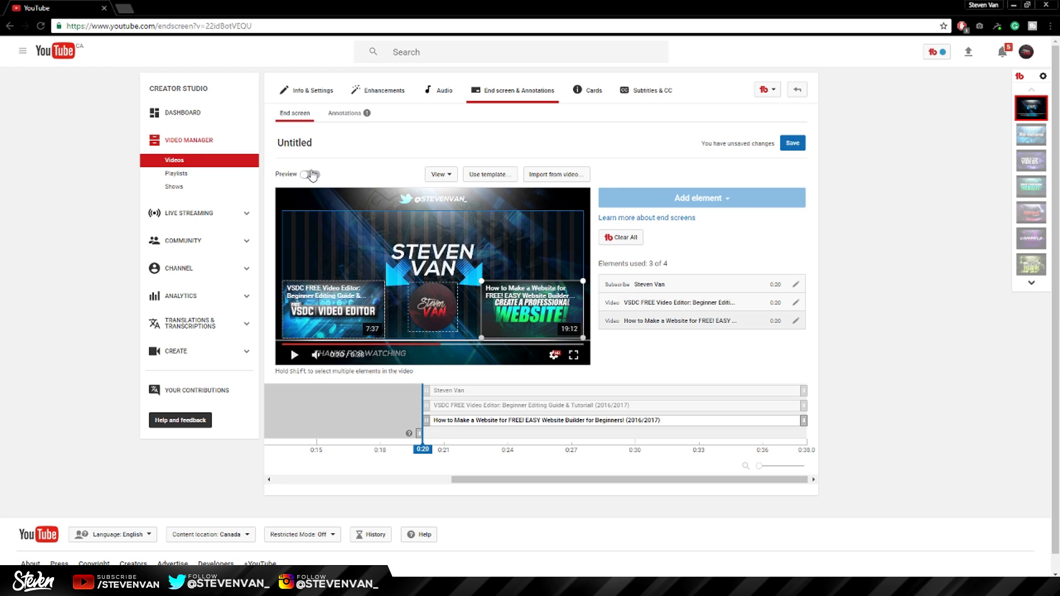
Open the Untitled video's watch page to preview the end screen with its subscribe and video elements.
{"action": "left_click", "coordinate": [296, 144]}
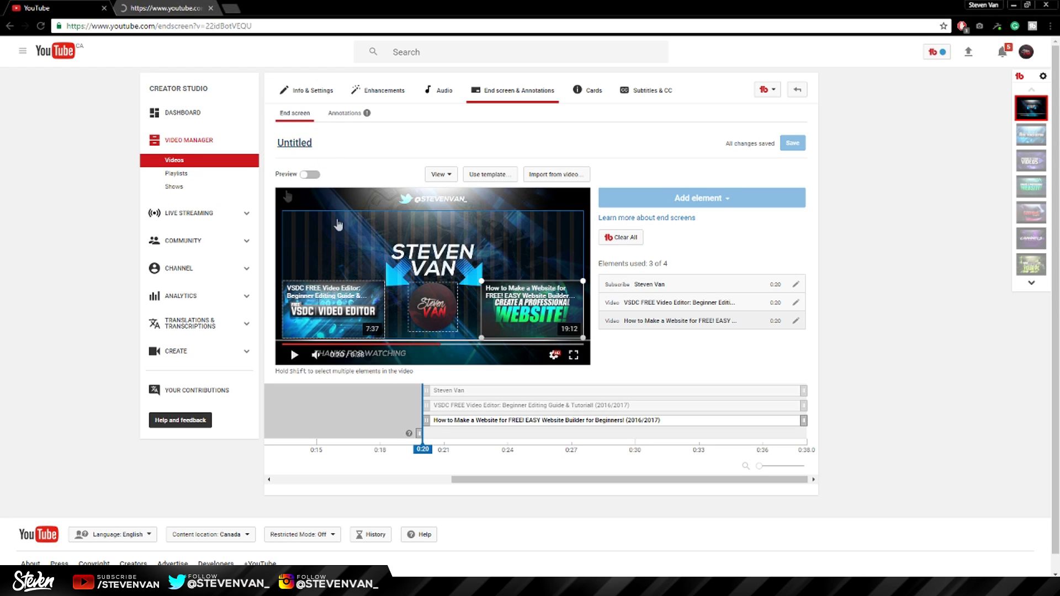